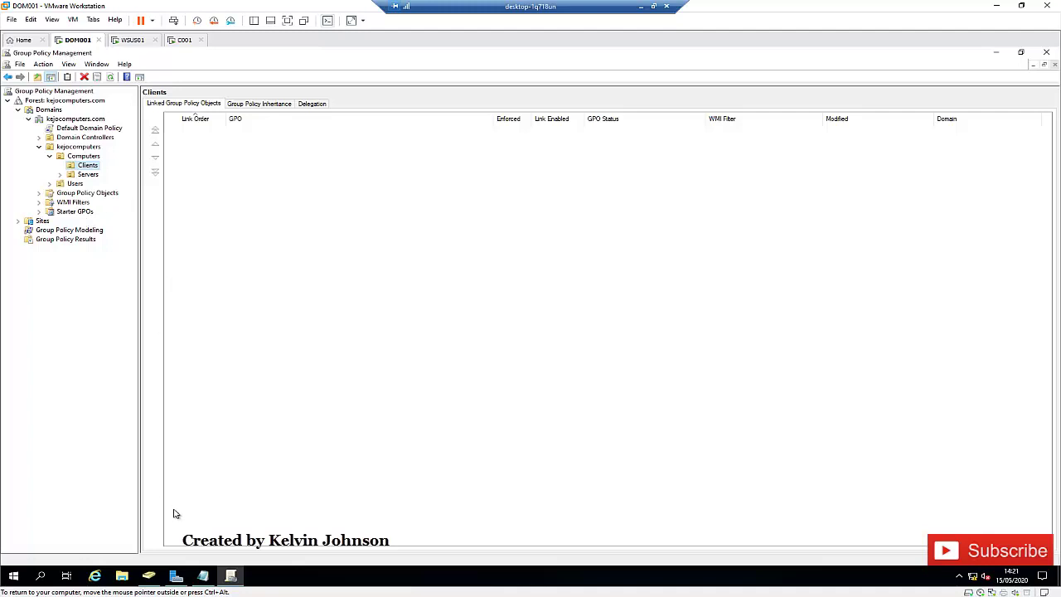
{"action": "left_click", "coordinate": [176, 577]}
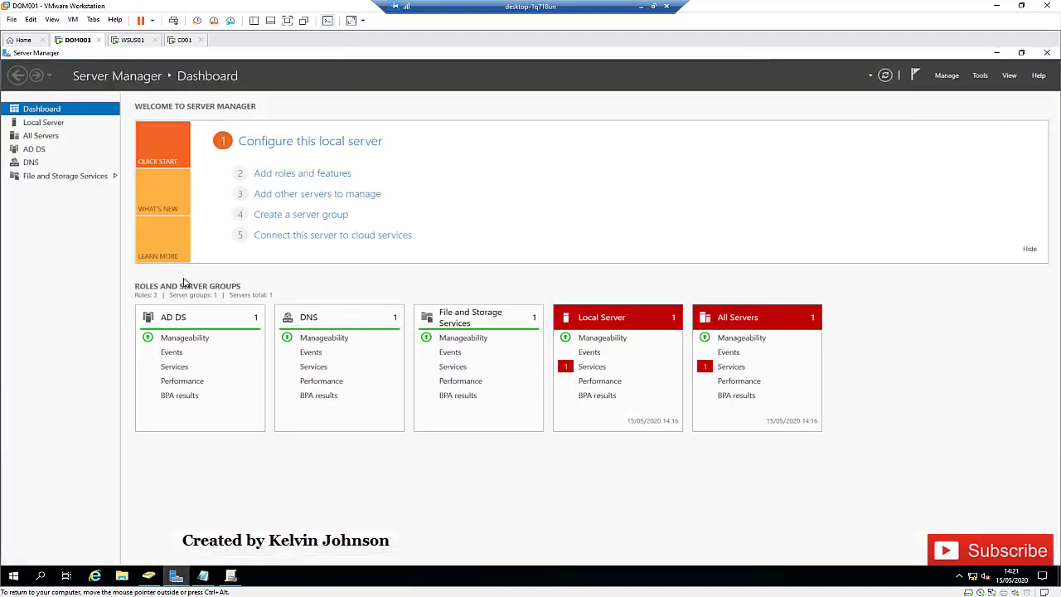
{"action": "left_click", "coordinate": [979, 75]}
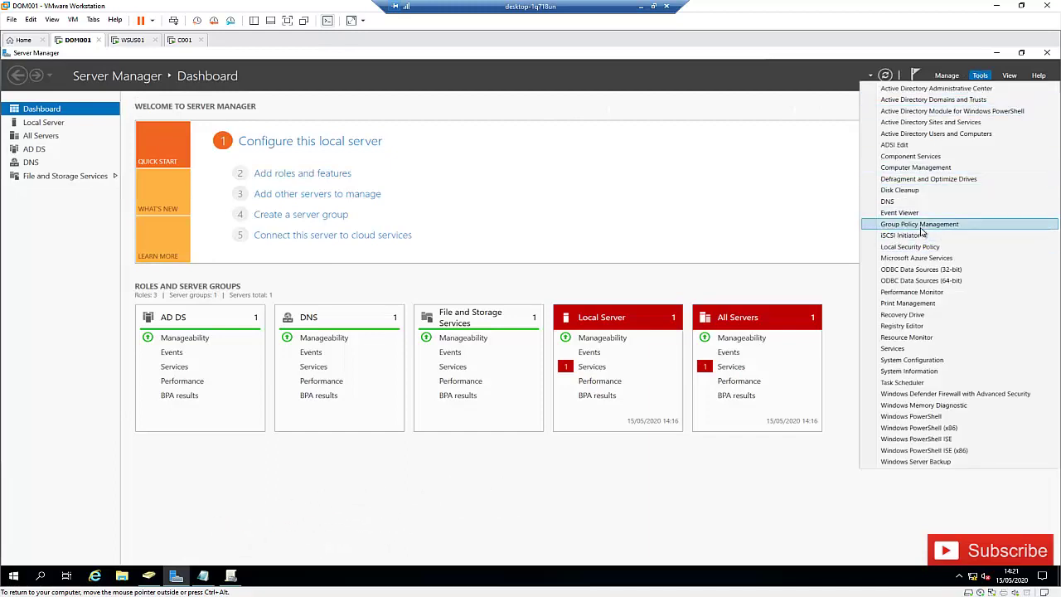
{"action": "left_click", "coordinate": [13, 577]}
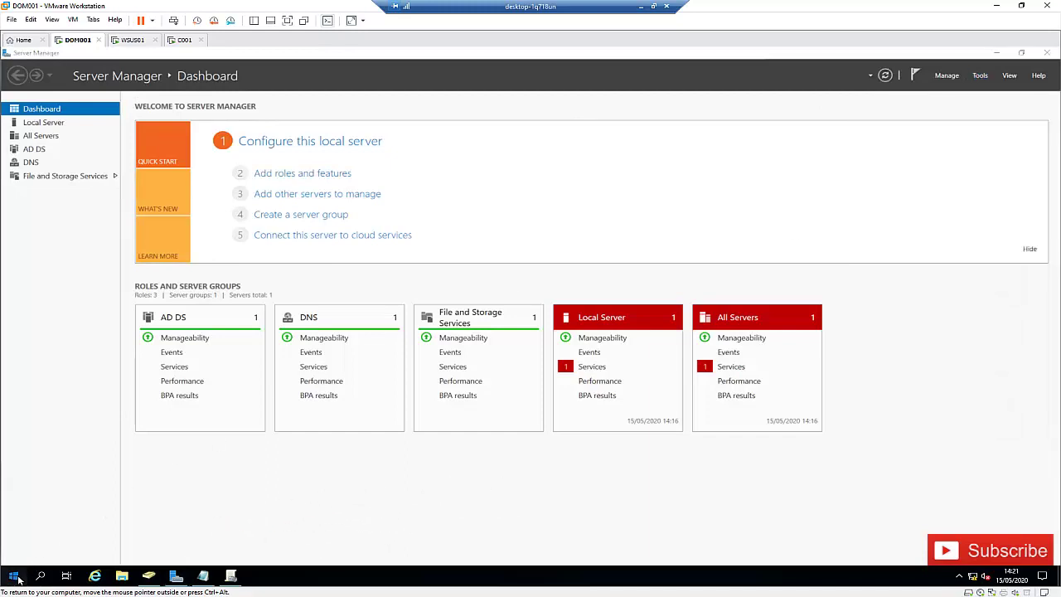
{"action": "type", "text": "group"}
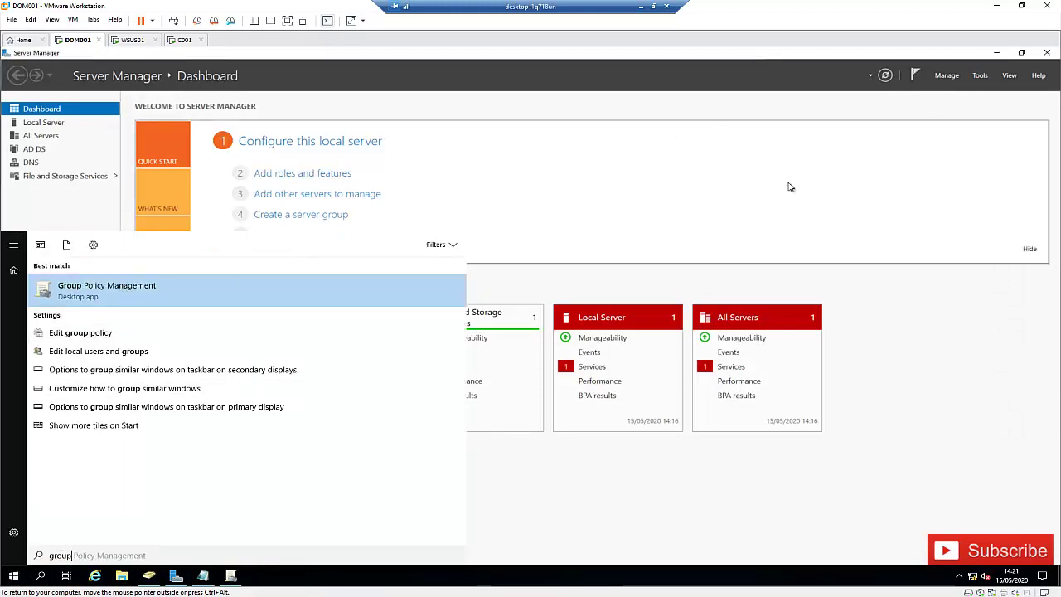
{"action": "key", "text": "Return"}
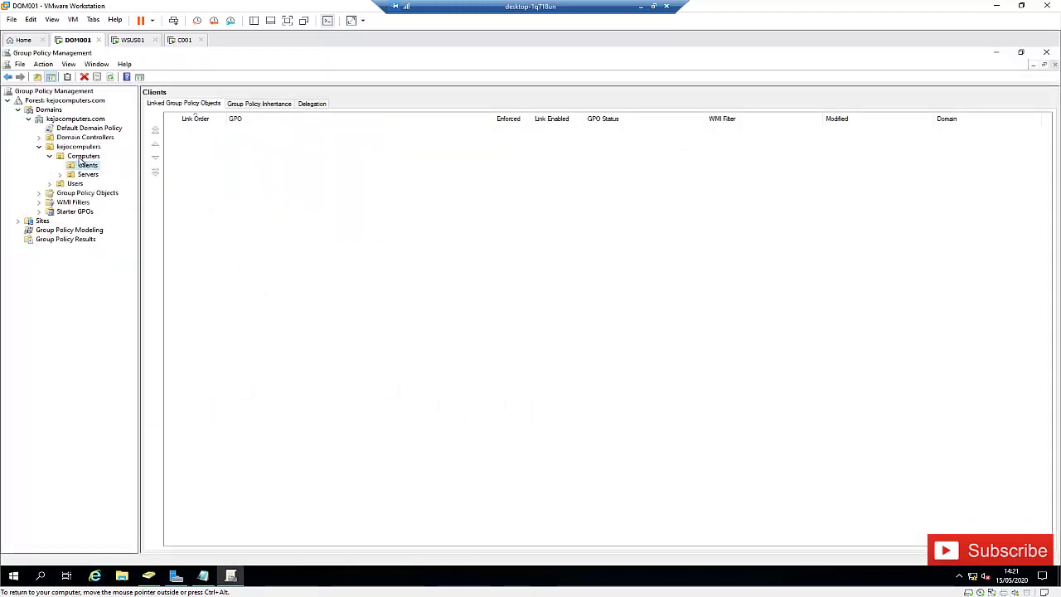
Create a GPO named 'WSUS Configuration' linked to the Clients OU
{"action": "right_click", "coordinate": [83, 168]}
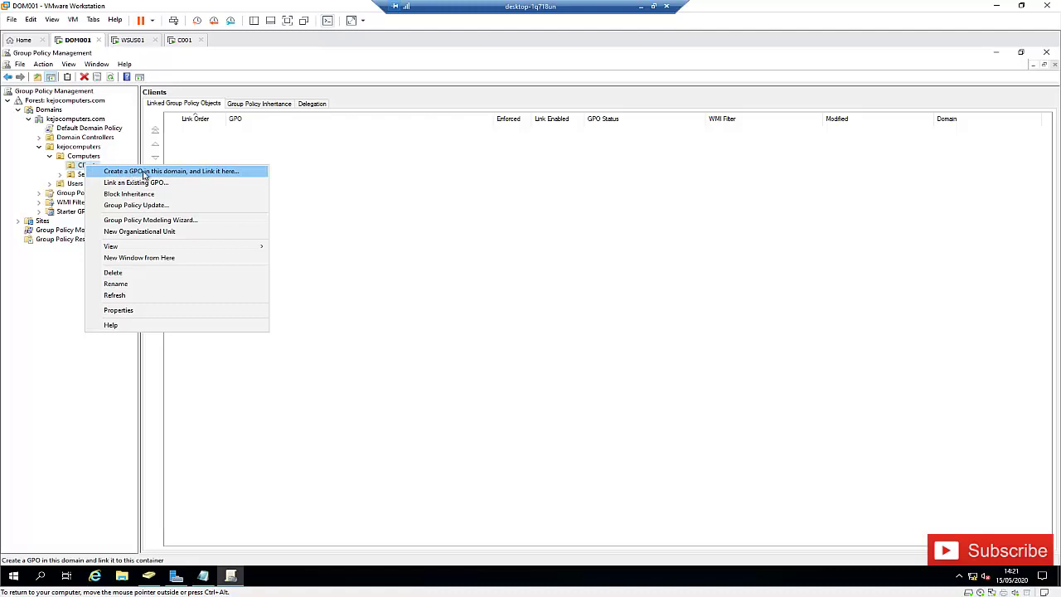
{"action": "left_click", "coordinate": [215, 172]}
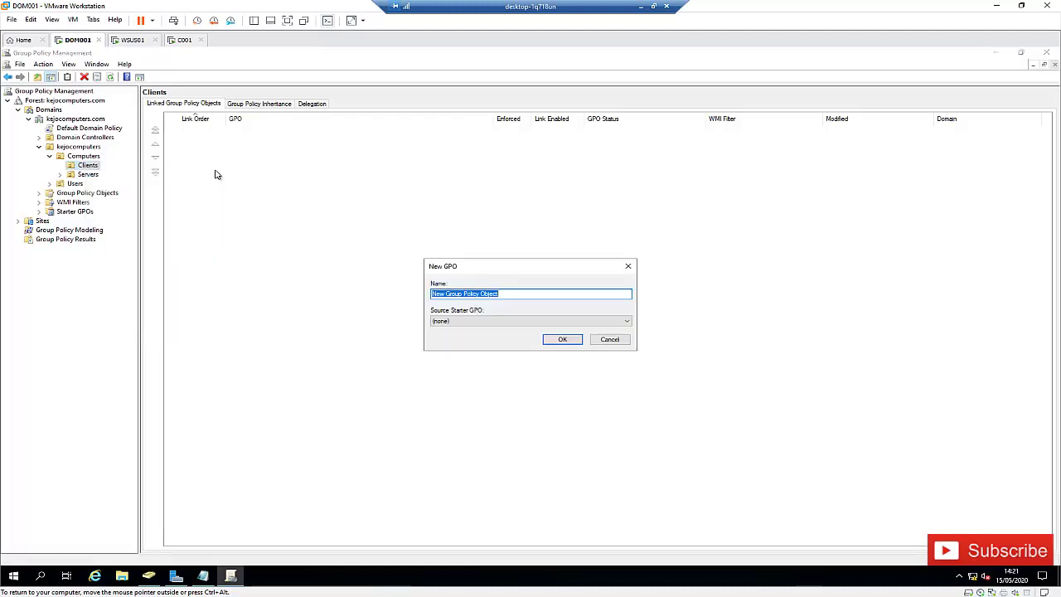
{"action": "type", "text": "WSUS "}
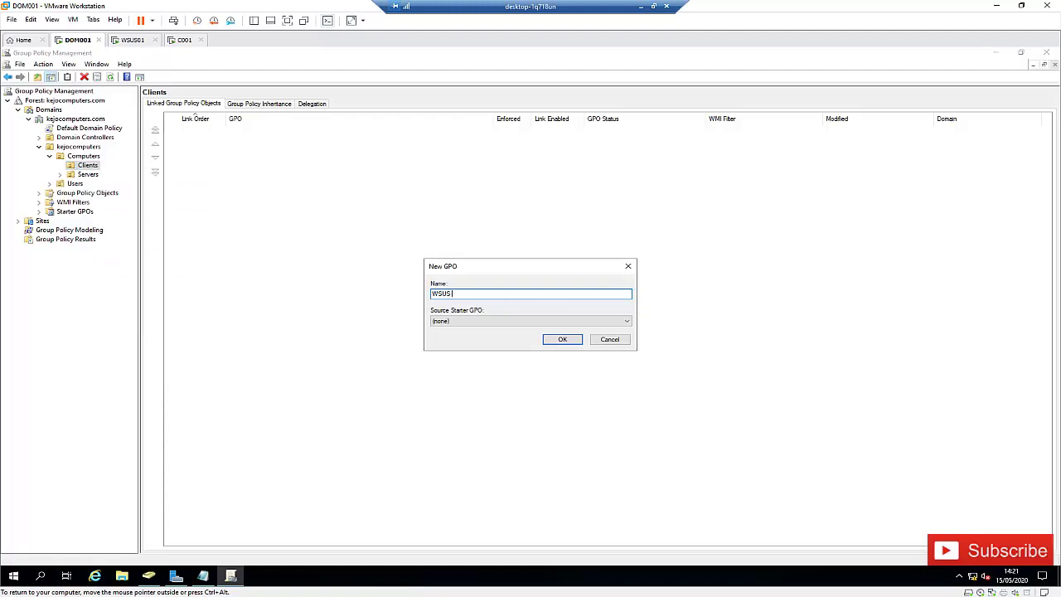
{"action": "type", "text": "Configuration"}
{"action": "left_click", "coordinate": [555, 339]}
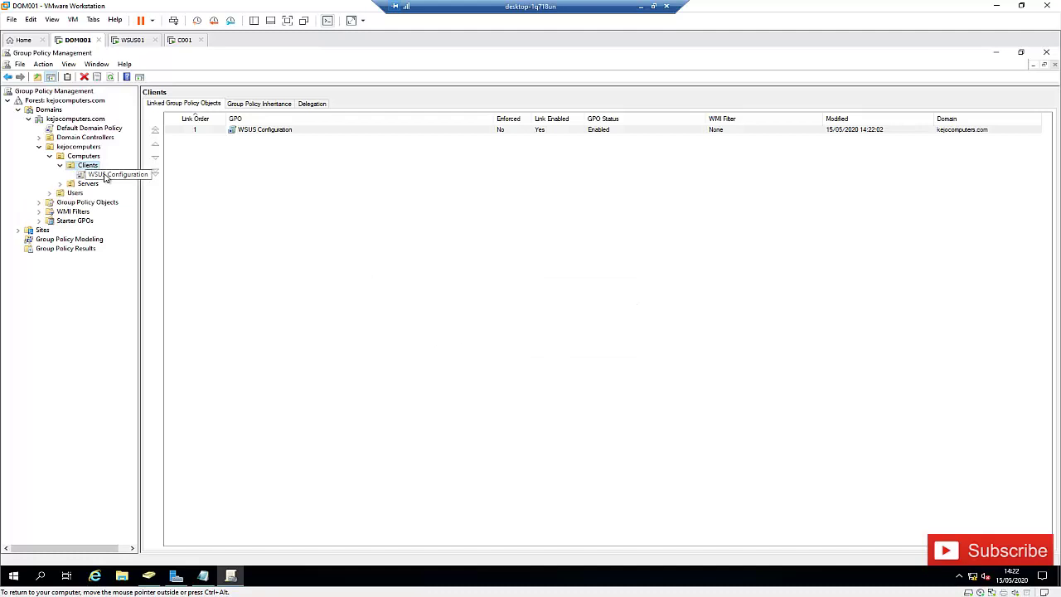
{"action": "right_click", "coordinate": [106, 177]}
Edit the WSUS Configuration GPO in a maximised editor and expand Computer Configuration to Windows Components
{"action": "left_click", "coordinate": [126, 181]}
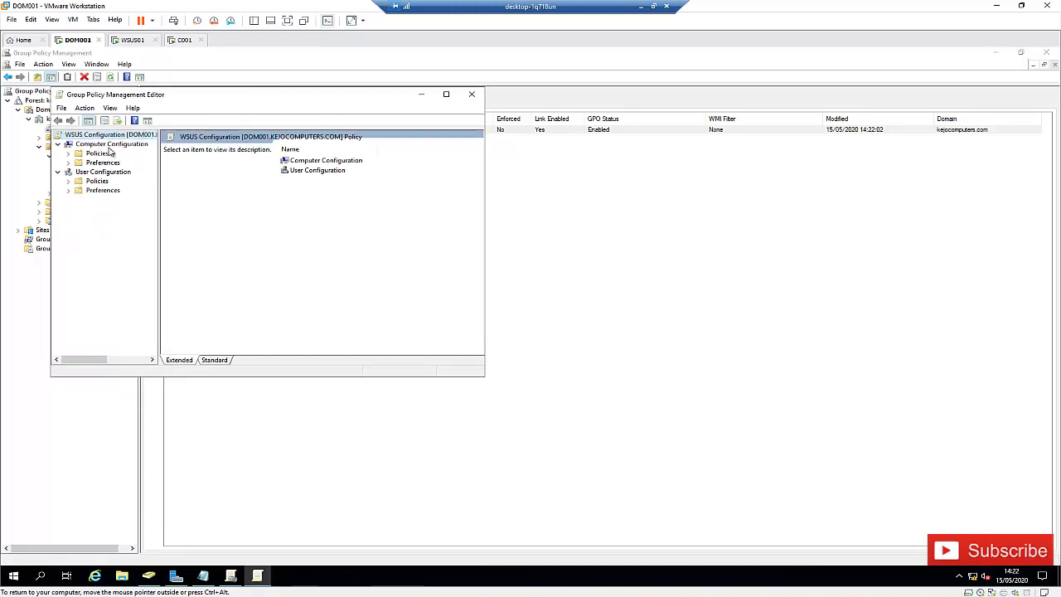
{"action": "left_click", "coordinate": [446, 93]}
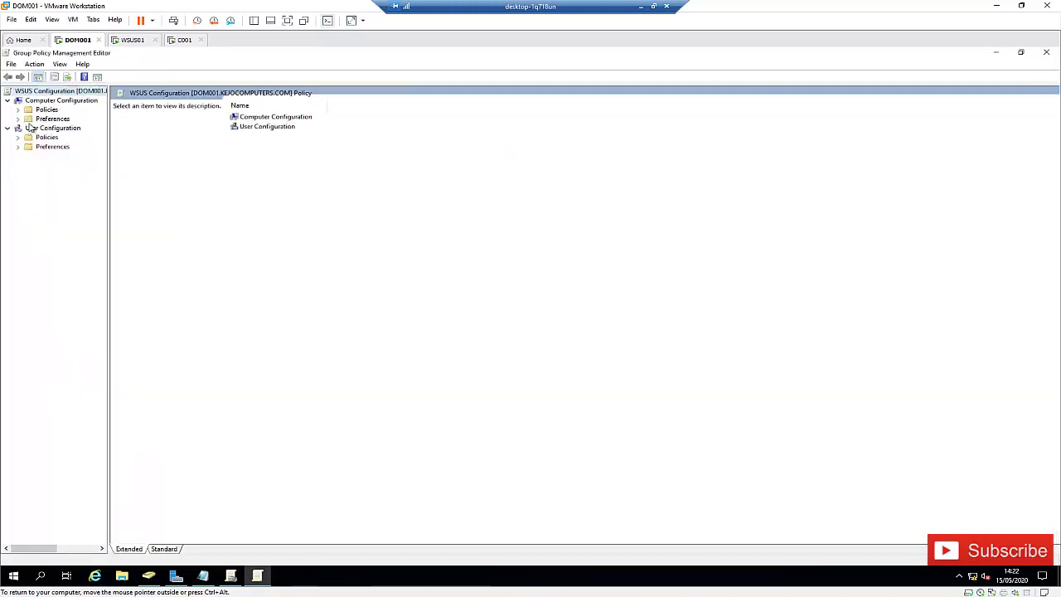
{"action": "left_click", "coordinate": [52, 101]}
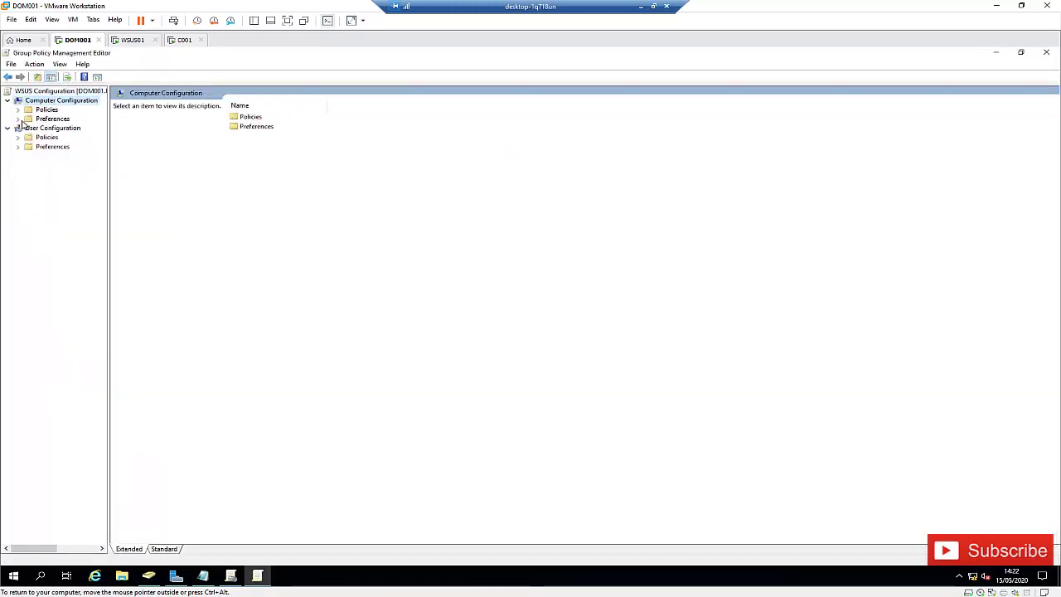
{"action": "left_click", "coordinate": [19, 112]}
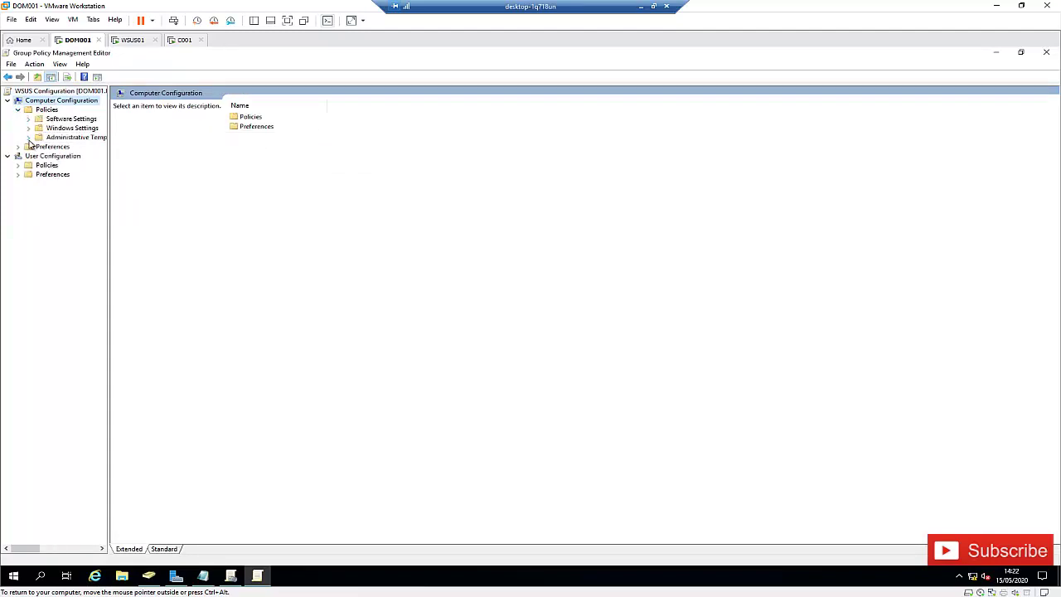
{"action": "left_click", "coordinate": [28, 138]}
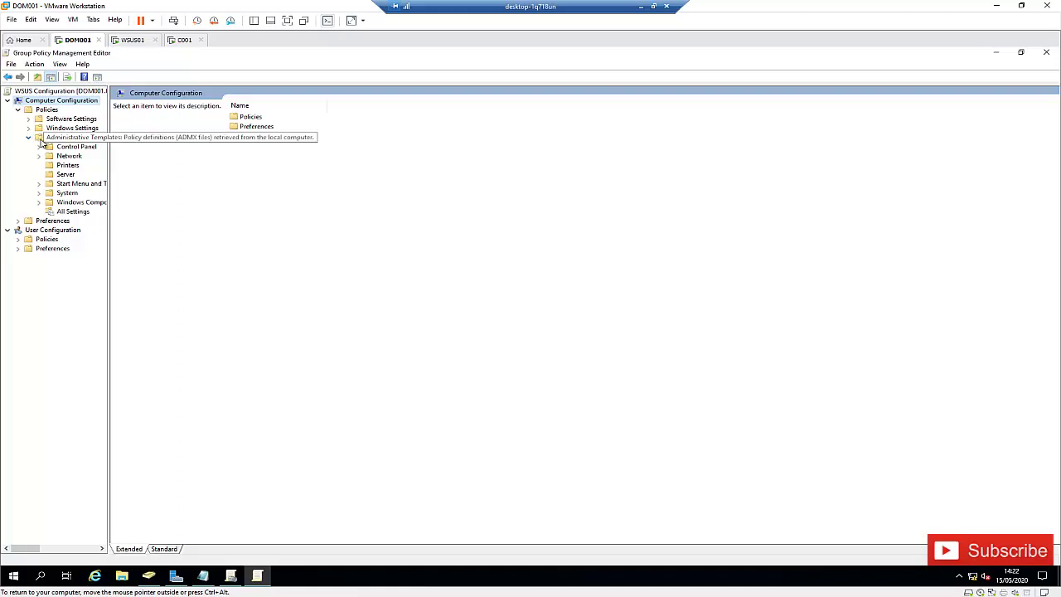
{"action": "left_click", "coordinate": [40, 204]}
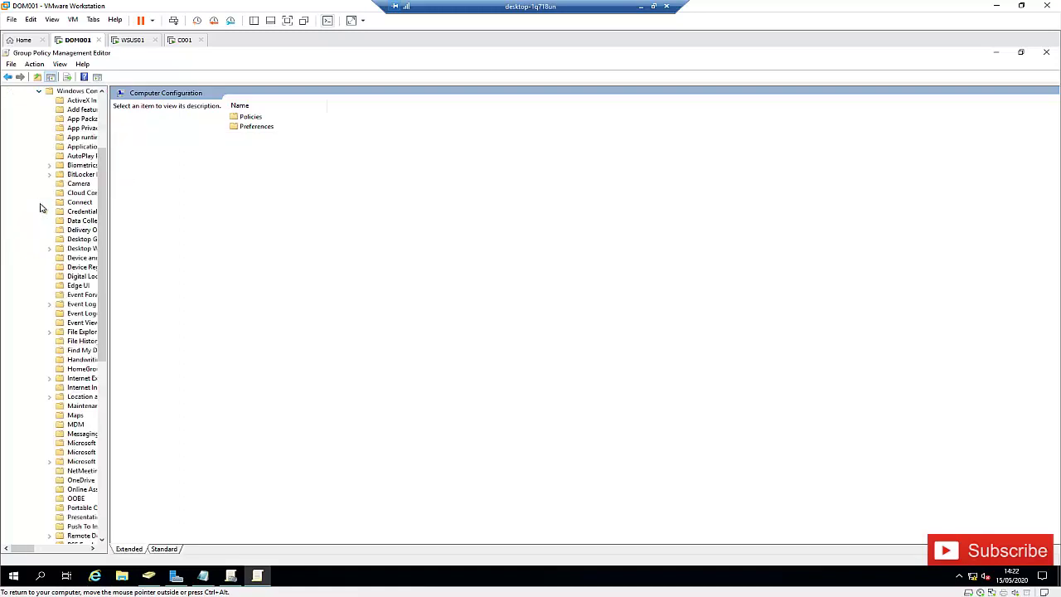
Show the Windows Update settings without the description pane, sorted alphabetically by setting name
{"action": "scroll", "coordinate": [92, 232], "scroll_direction": "down", "scroll_amount": 2}
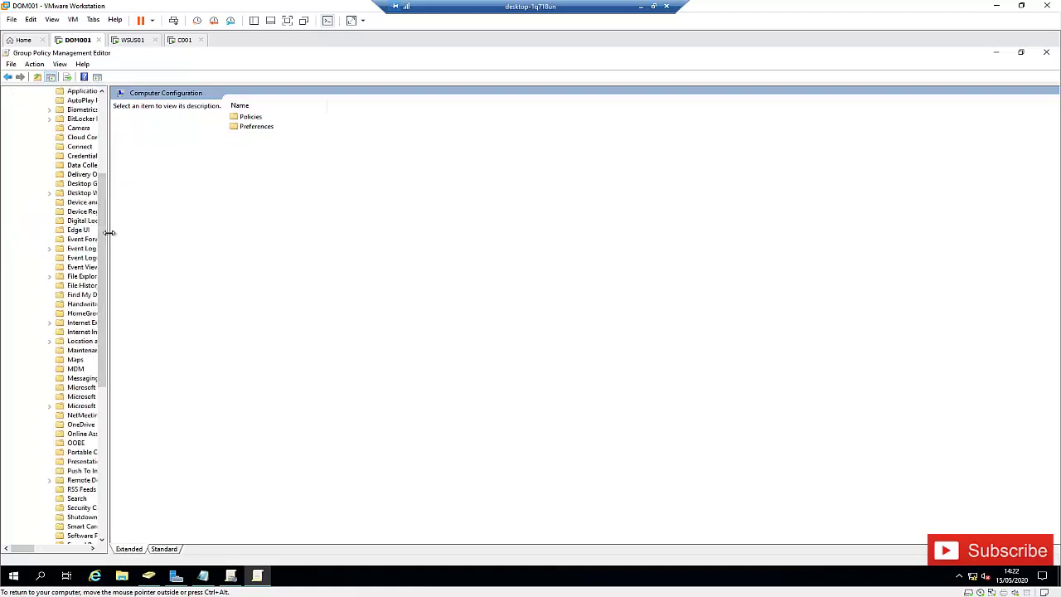
{"action": "left_click_drag", "start_coordinate": [110, 232], "coordinate": [163, 230]}
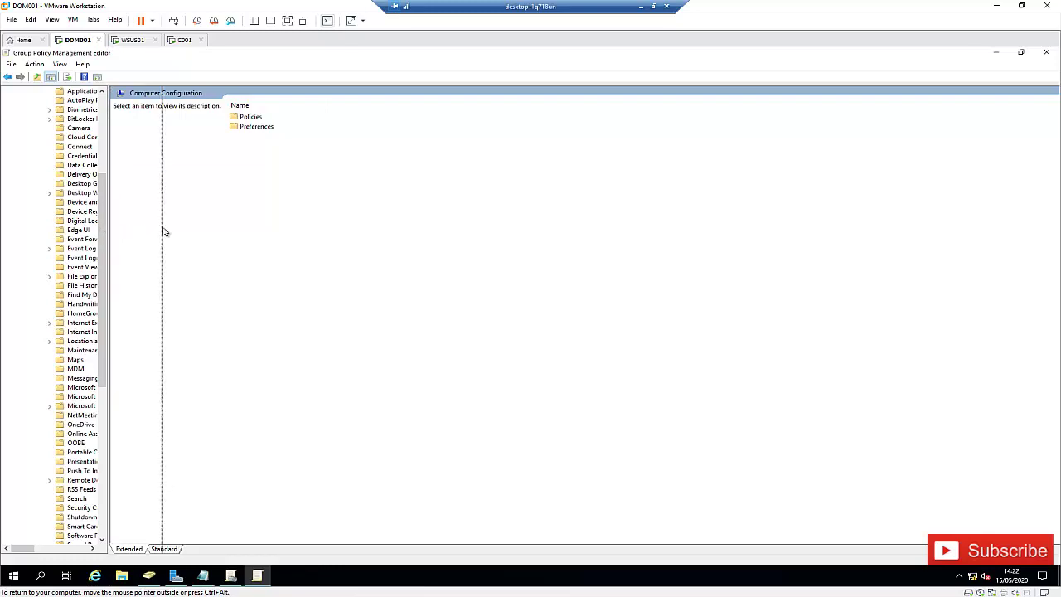
{"action": "scroll", "coordinate": [106, 230], "scroll_direction": "down", "scroll_amount": 11}
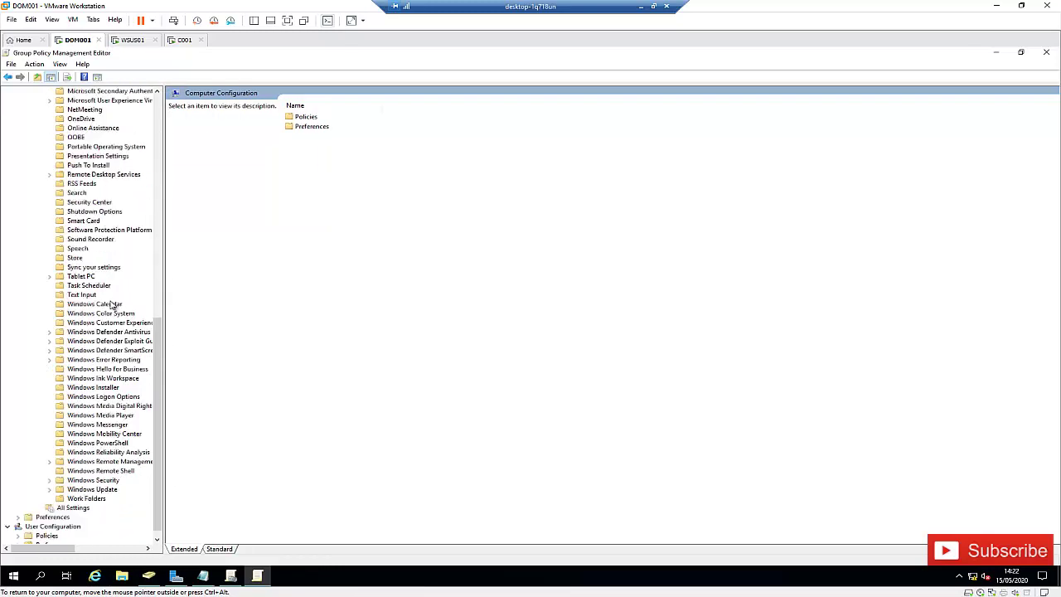
{"action": "left_click", "coordinate": [76, 481]}
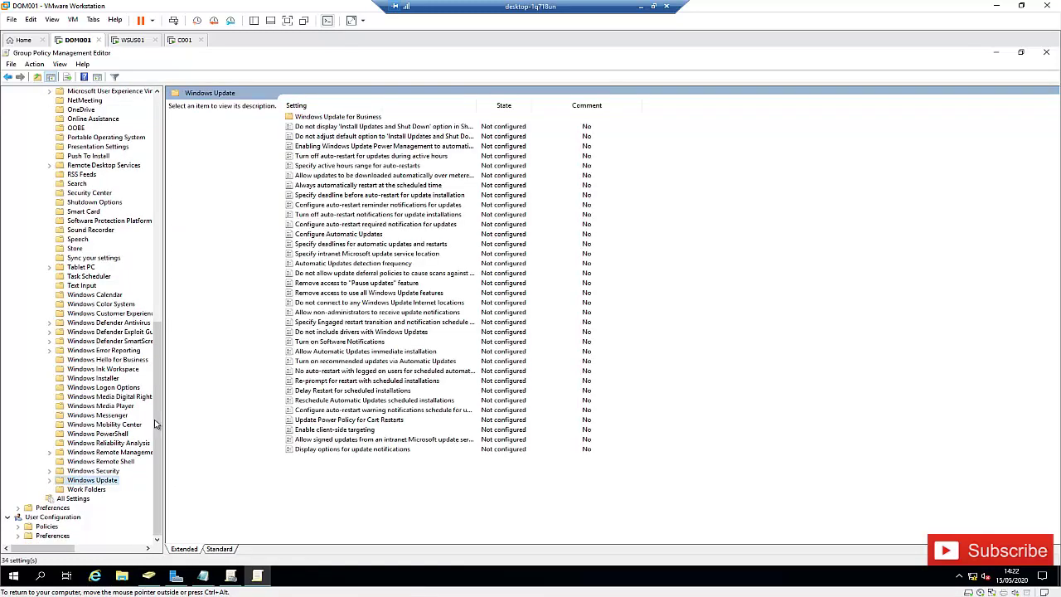
{"action": "left_click", "coordinate": [220, 549]}
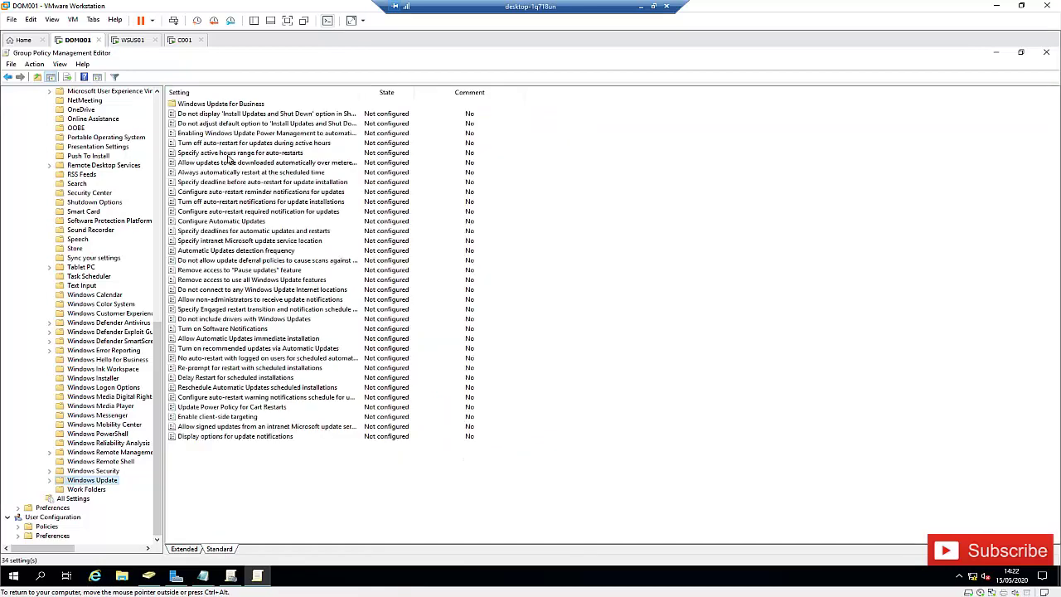
{"action": "left_click", "coordinate": [264, 93]}
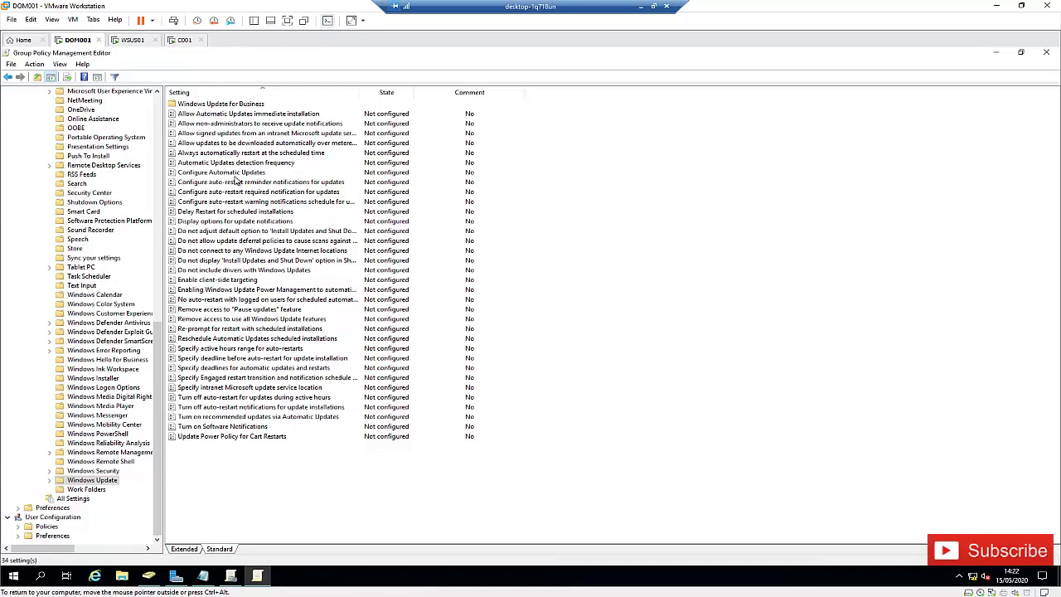
Enable Configure Automatic Updates with '3 - Auto download and notify for install'
{"action": "double_click", "coordinate": [237, 172]}
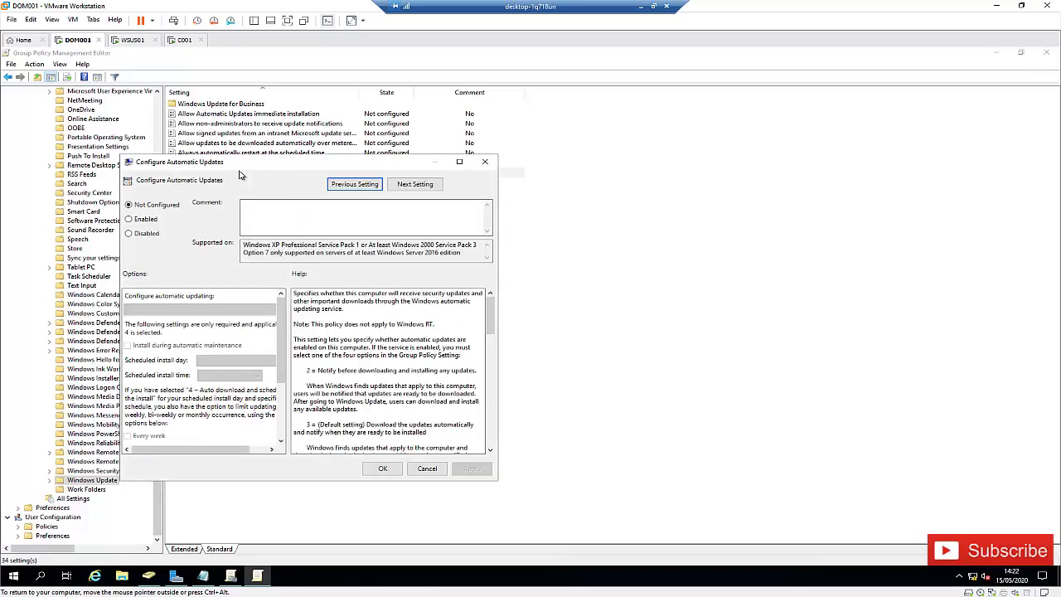
{"action": "left_click", "coordinate": [138, 223]}
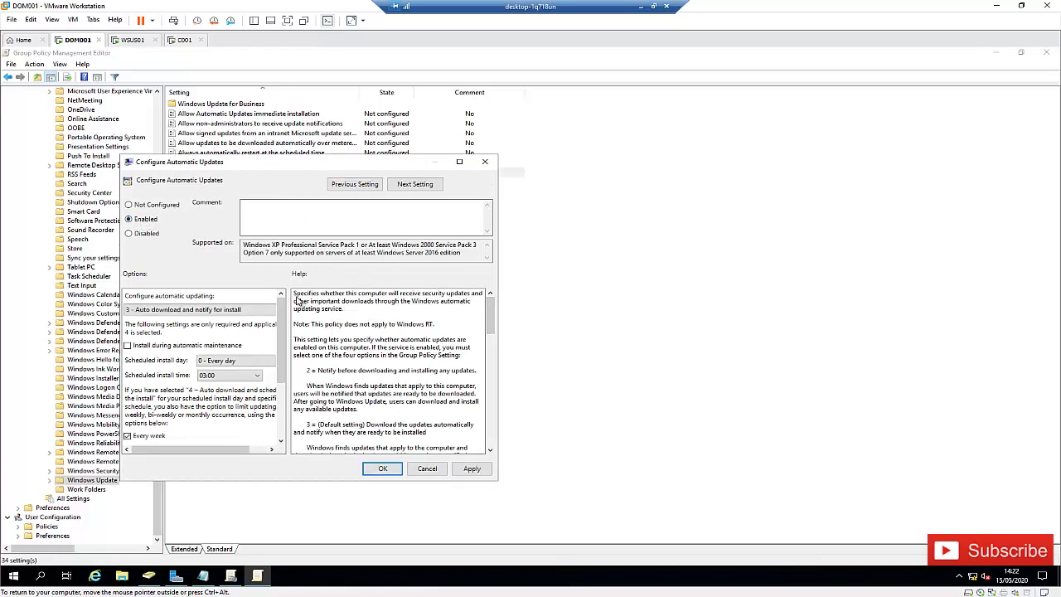
{"action": "left_click_drag", "start_coordinate": [300, 297], "coordinate": [314, 309]}
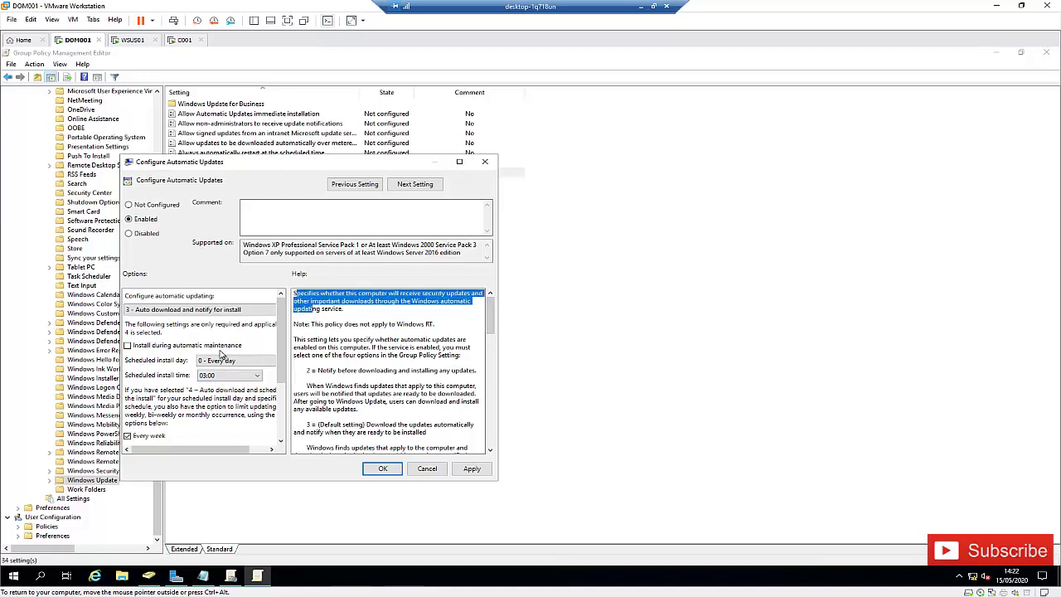
{"action": "left_click", "coordinate": [196, 311]}
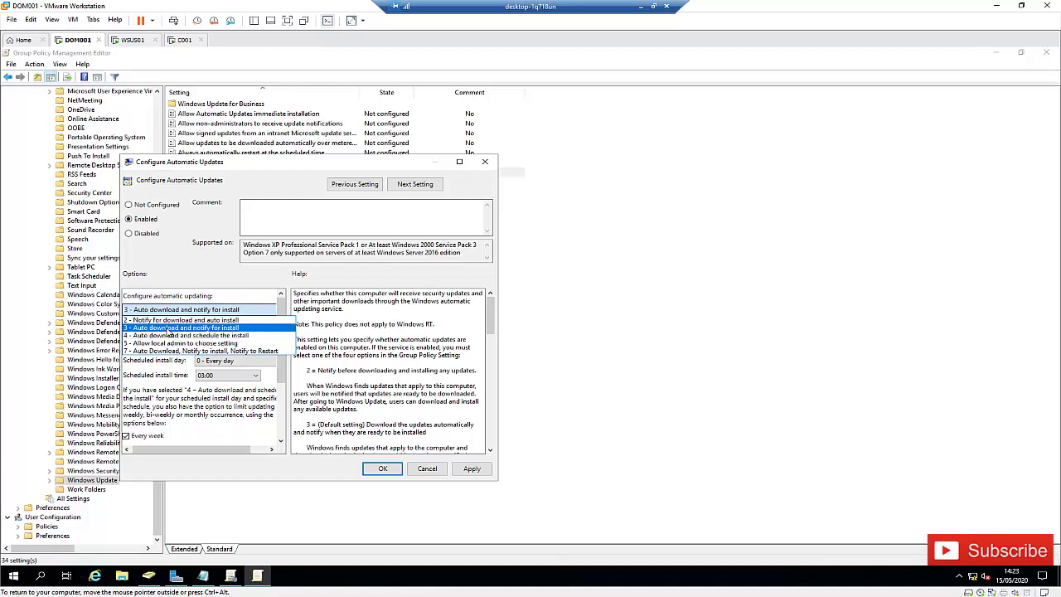
{"action": "left_click", "coordinate": [168, 332]}
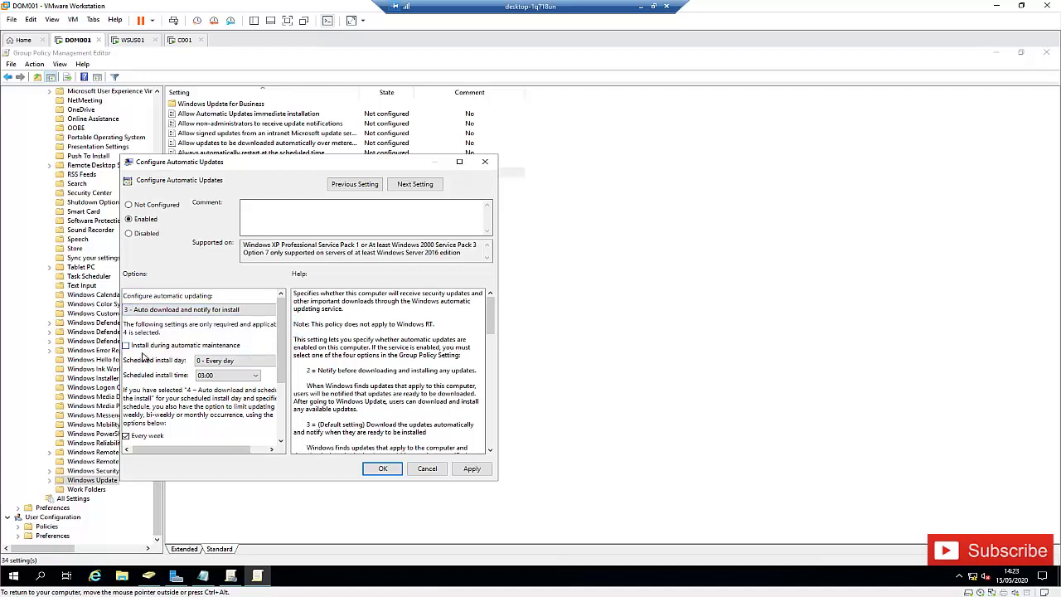
Keep the install schedule at '0 - Every day' at 03:00 and apply the policy
{"action": "left_click", "coordinate": [216, 362]}
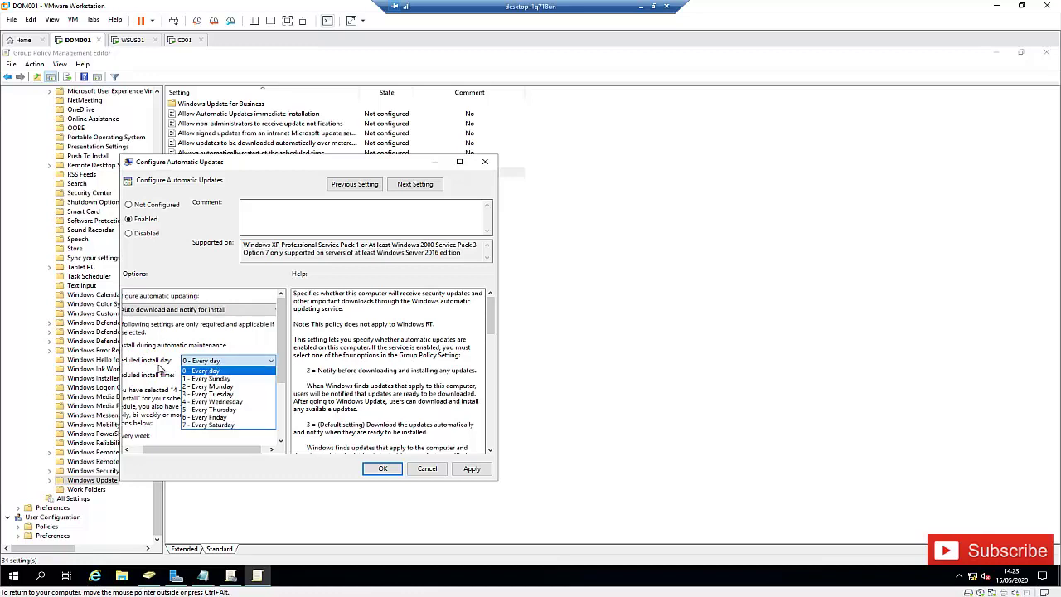
{"action": "left_click", "coordinate": [229, 358]}
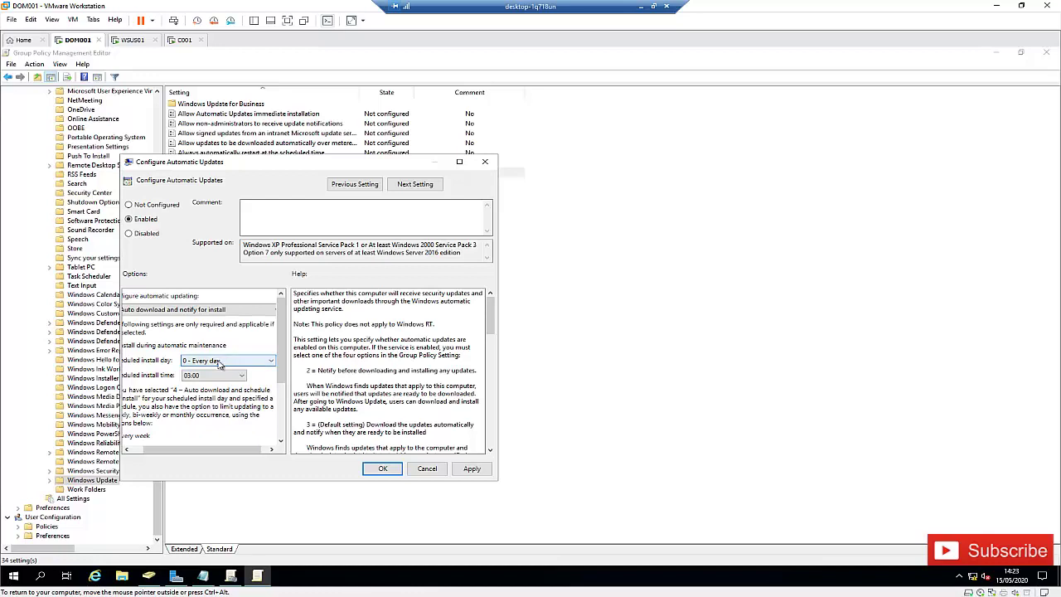
{"action": "left_click", "coordinate": [216, 362]}
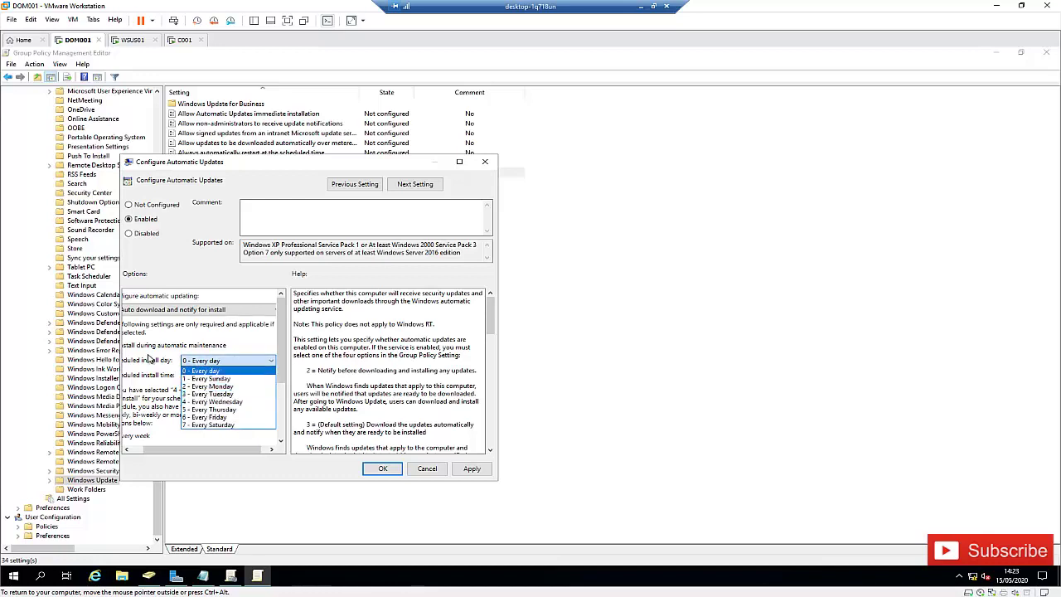
{"action": "left_click", "coordinate": [153, 359]}
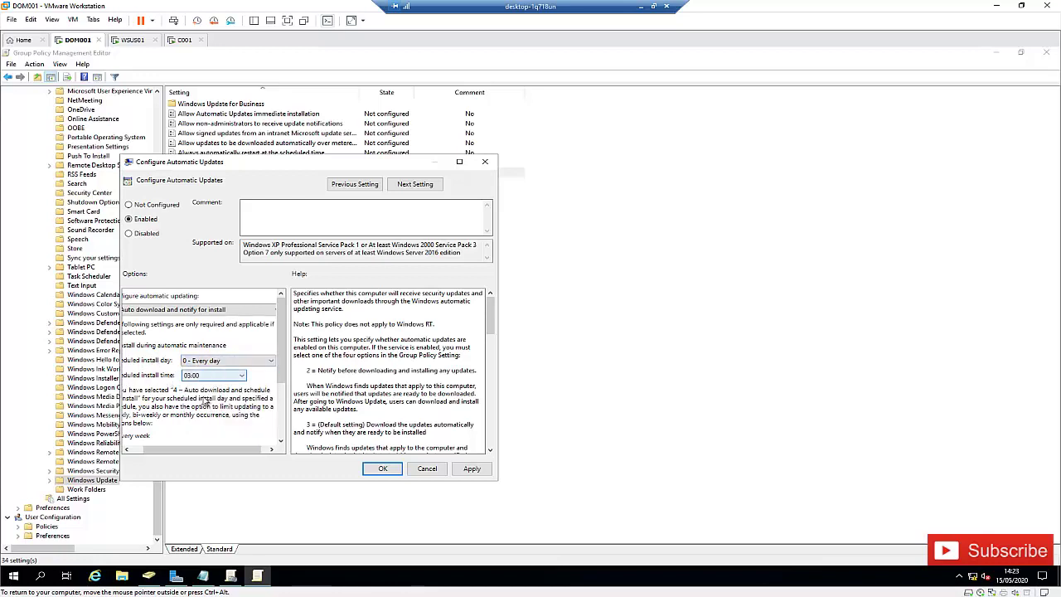
{"action": "left_click_drag", "start_coordinate": [145, 455], "coordinate": [139, 454]}
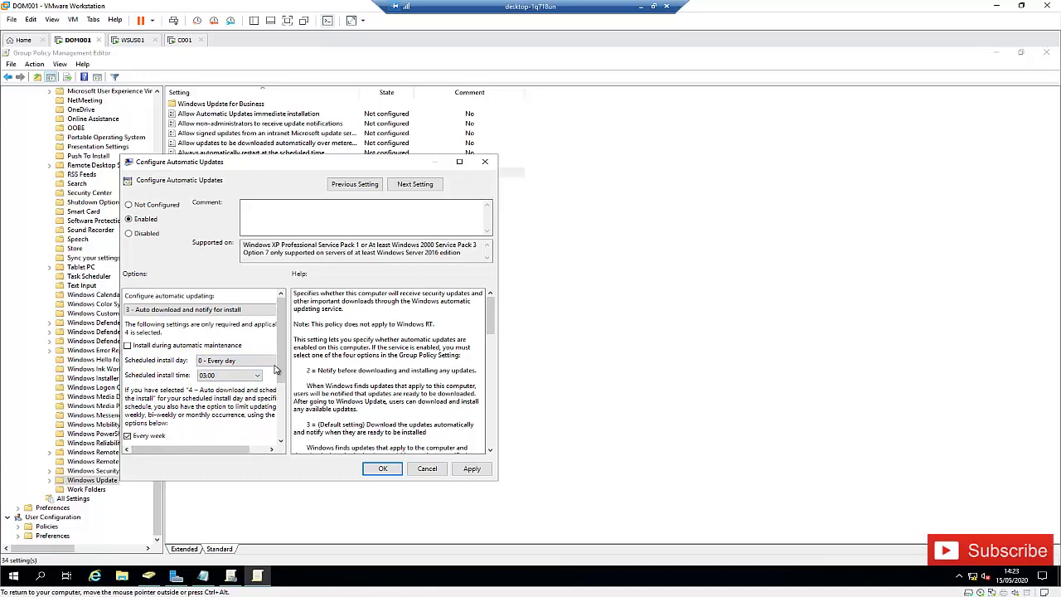
{"action": "left_click_drag", "start_coordinate": [281, 362], "coordinate": [258, 427]}
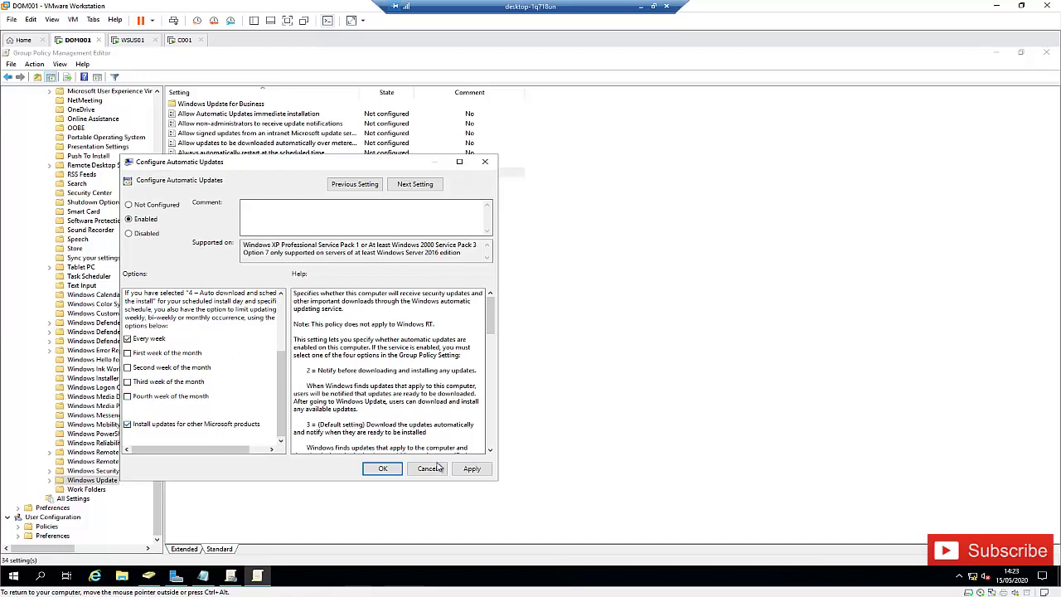
{"action": "left_click", "coordinate": [472, 471]}
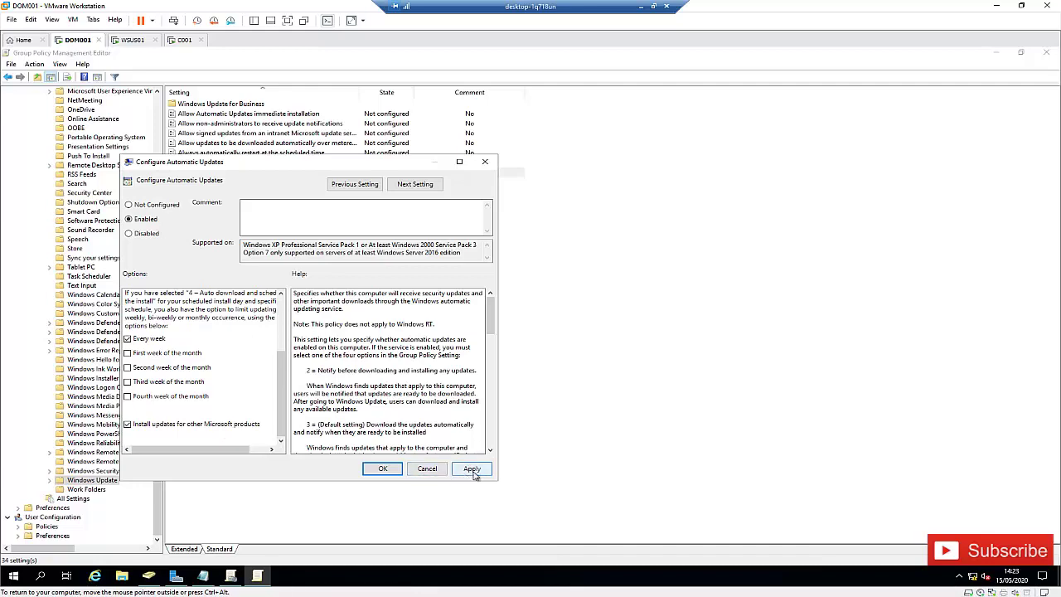
{"action": "left_click", "coordinate": [383, 471]}
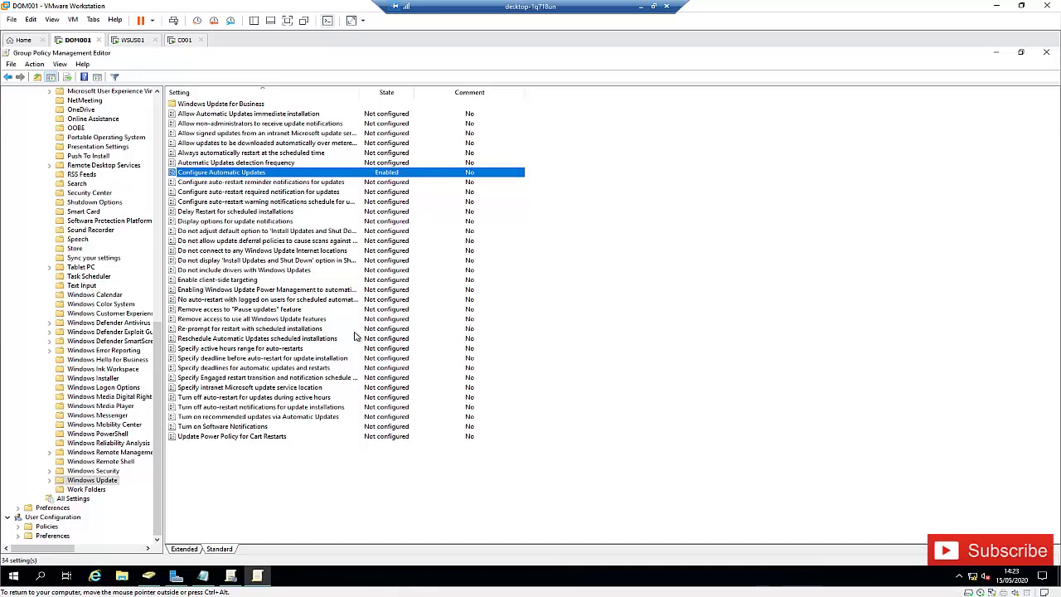
Enable the intranet update service location policy and copy the WSUS address from the notes
{"action": "double_click", "coordinate": [265, 389]}
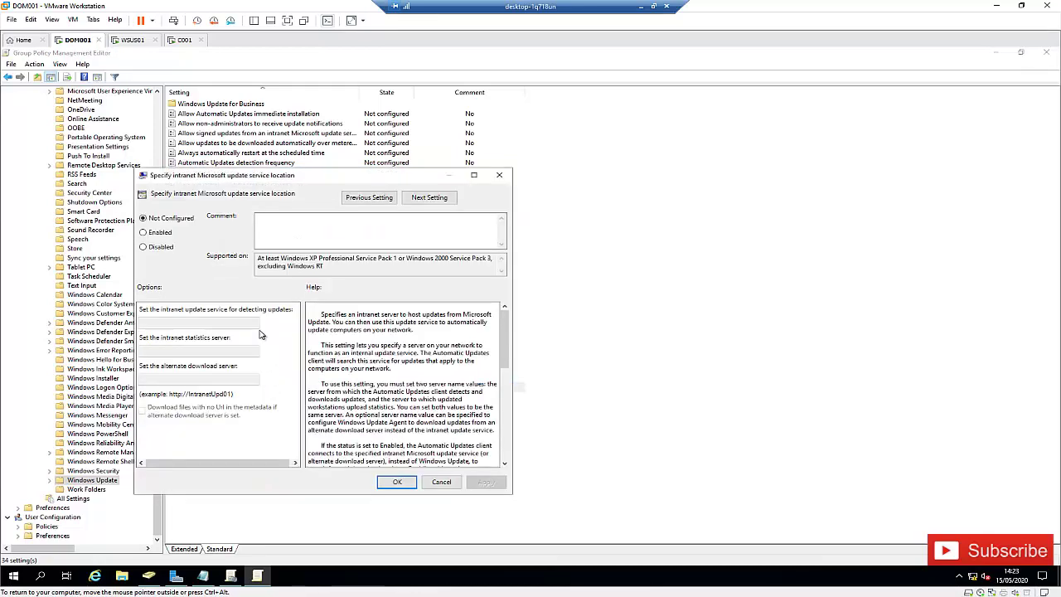
{"action": "left_click", "coordinate": [156, 236]}
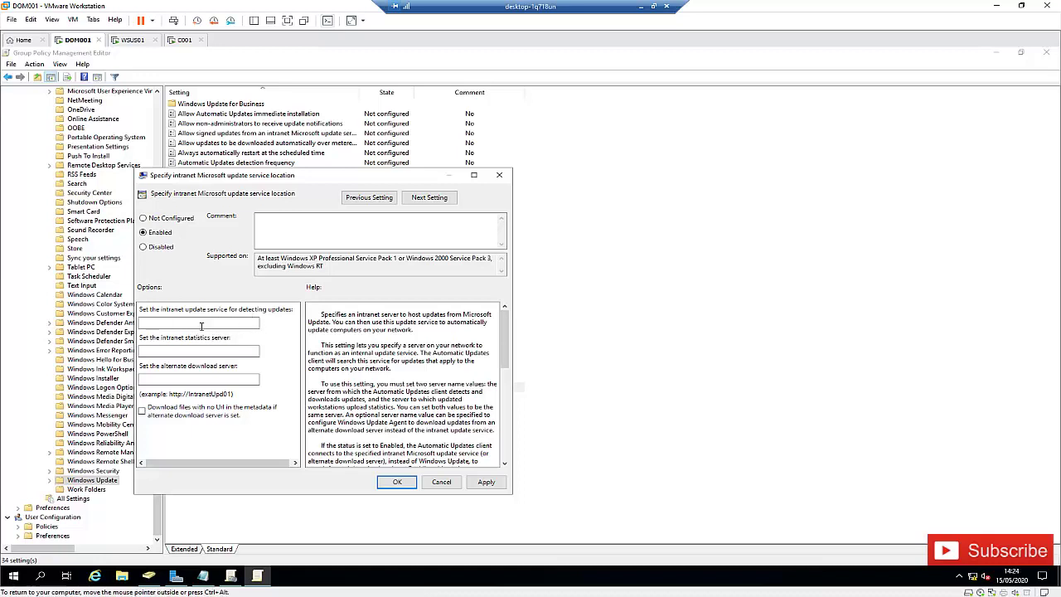
{"action": "left_click", "coordinate": [203, 575]}
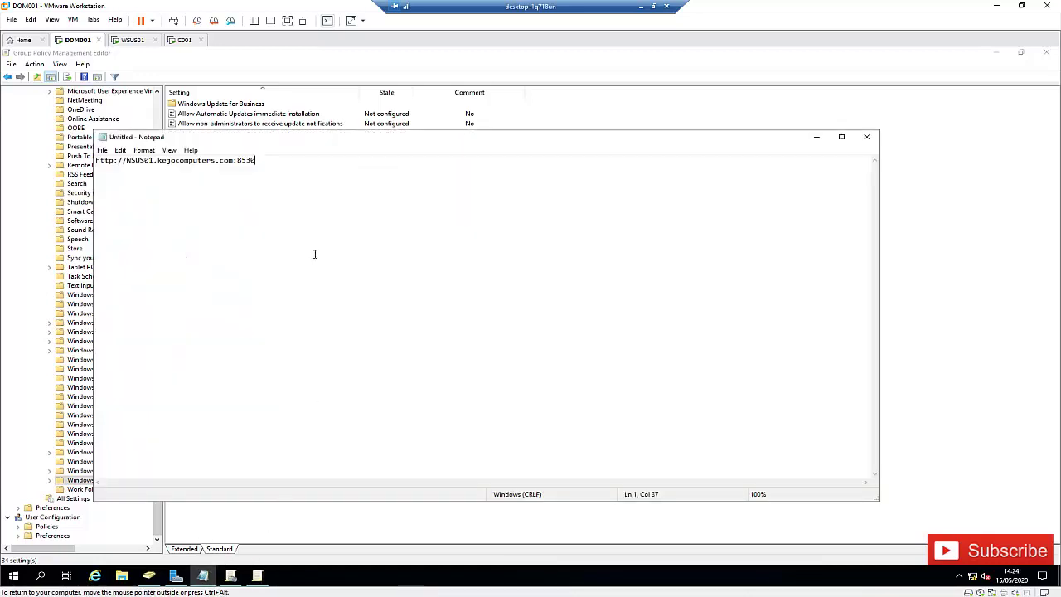
{"action": "left_click_drag", "start_coordinate": [305, 175], "coordinate": [48, 156]}
{"action": "key", "text": "ctrl+c"}
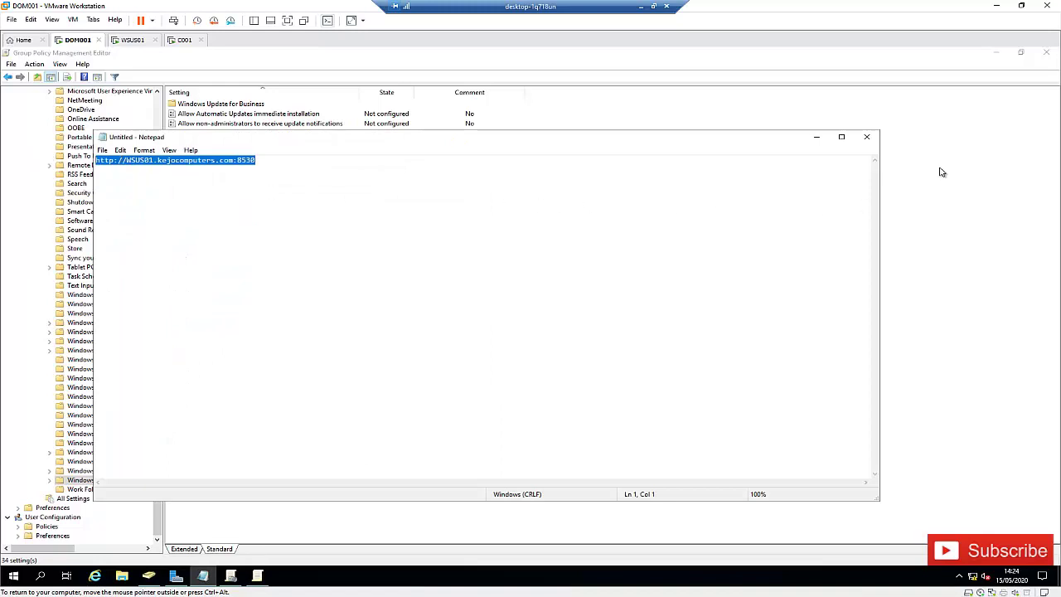
{"action": "left_click", "coordinate": [817, 137]}
{"action": "left_click", "coordinate": [182, 323]}
{"action": "key", "text": "ctrl+v"}
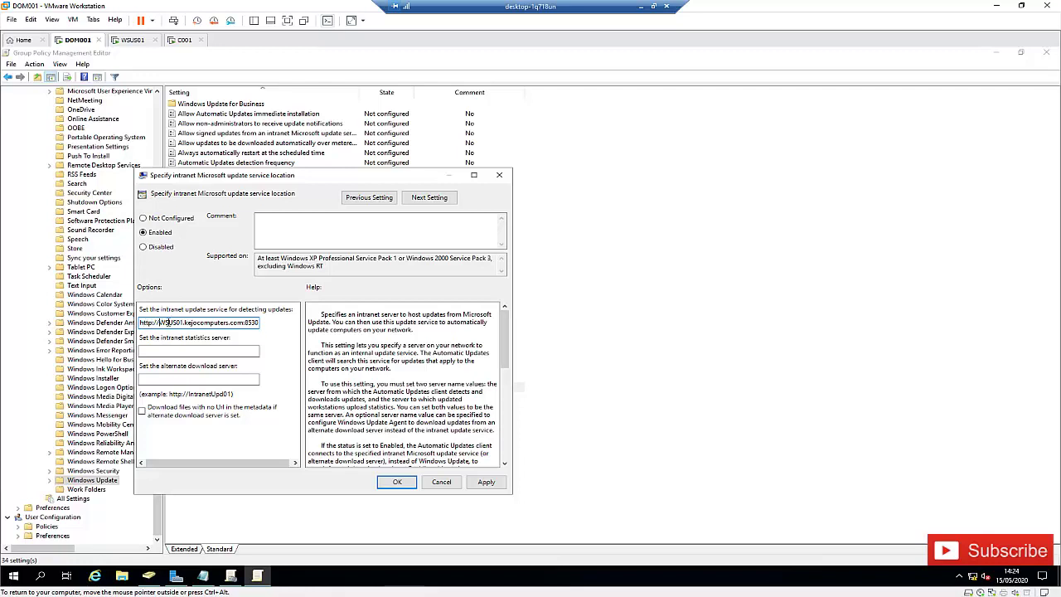
{"action": "left_click_drag", "start_coordinate": [159, 322], "coordinate": [236, 323]}
{"action": "left_click", "coordinate": [225, 350]}
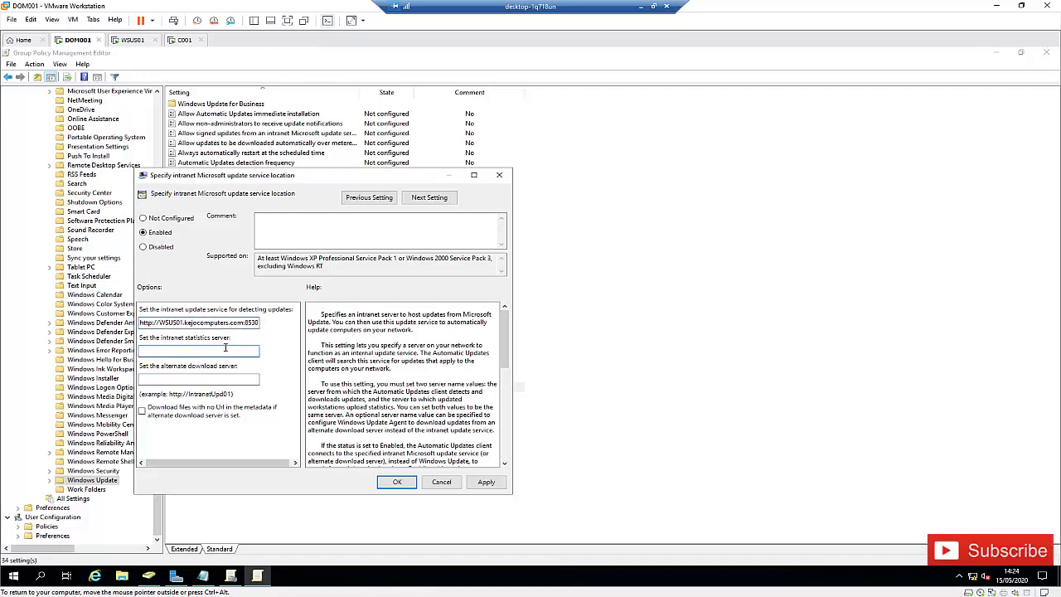
{"action": "key", "text": "ctrl+v"}
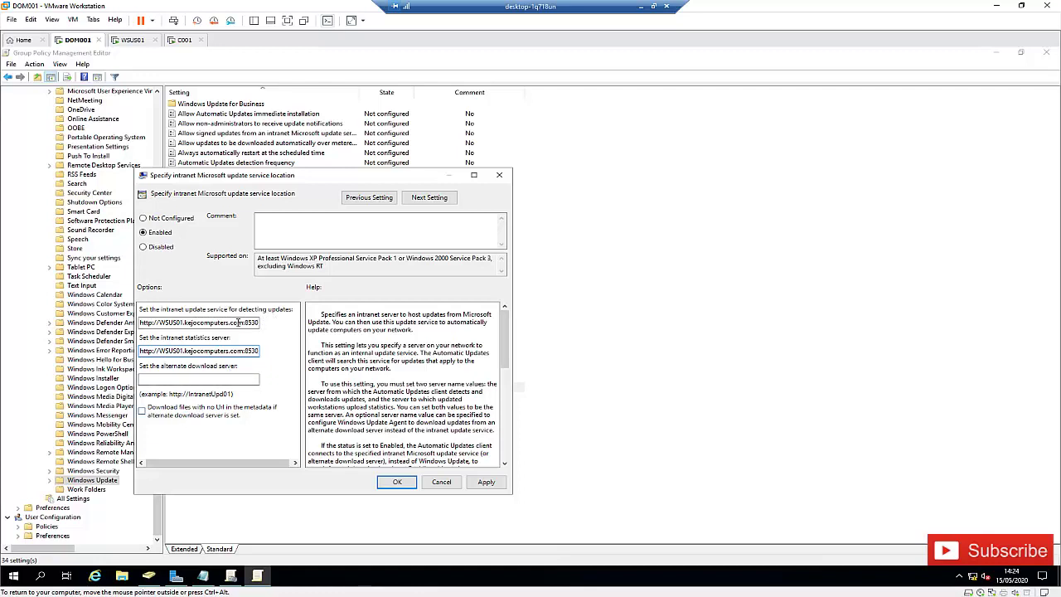
{"action": "left_click", "coordinate": [206, 380]}
{"action": "left_click", "coordinate": [486, 483]}
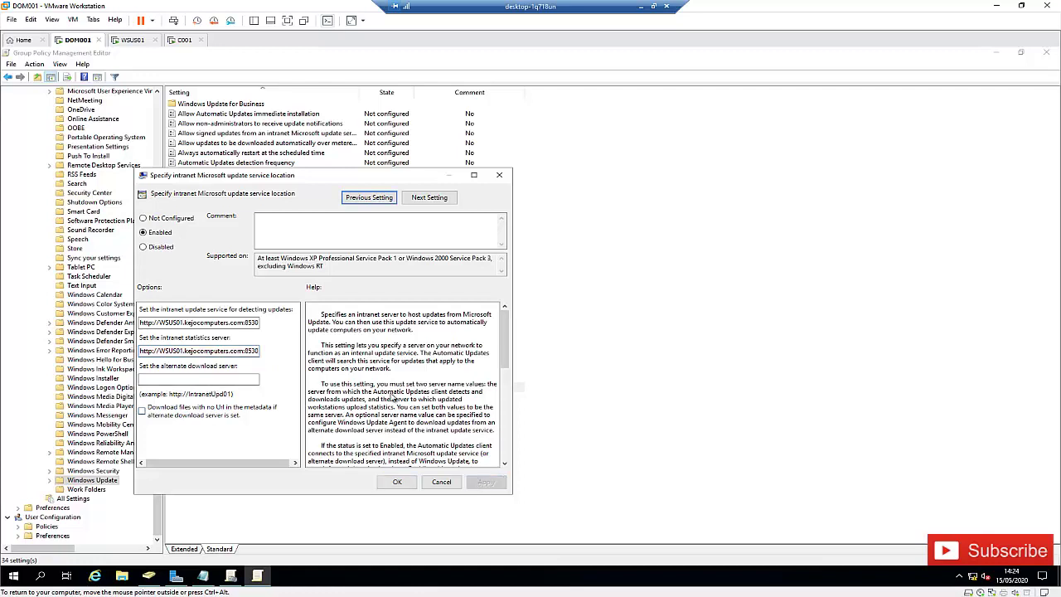
{"action": "left_click", "coordinate": [388, 483]}
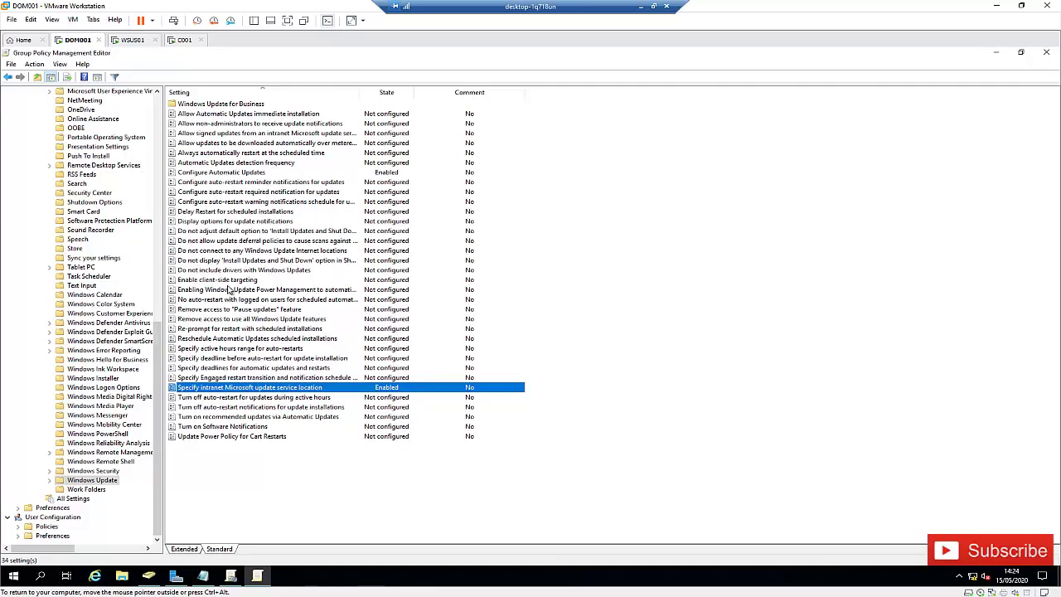
Enable the client-side targeting policy with 'Workstation' as the target group name
{"action": "double_click", "coordinate": [226, 283]}
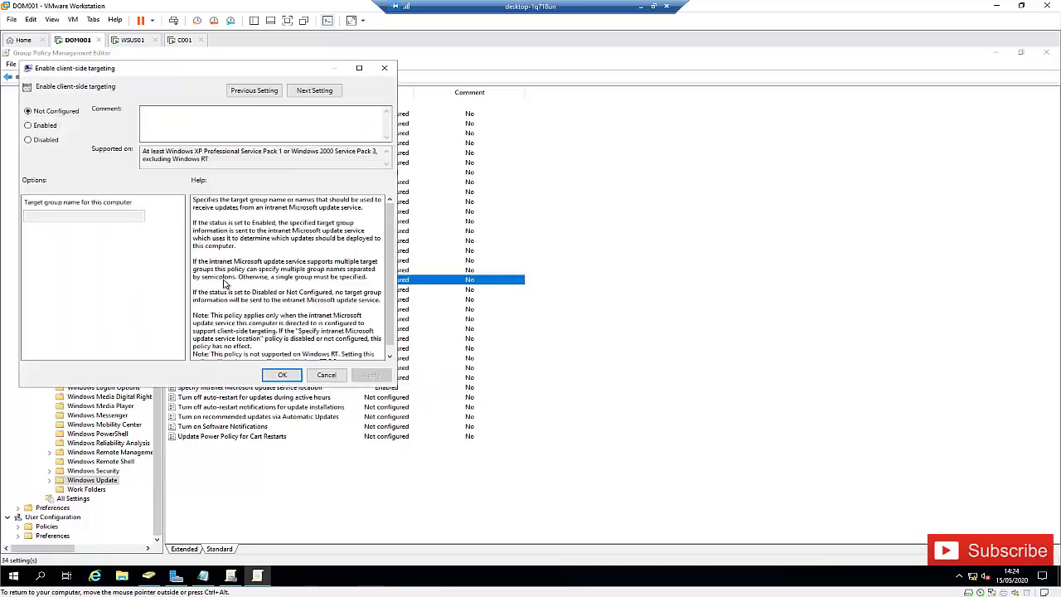
{"action": "left_click", "coordinate": [48, 127]}
{"action": "left_click", "coordinate": [96, 217]}
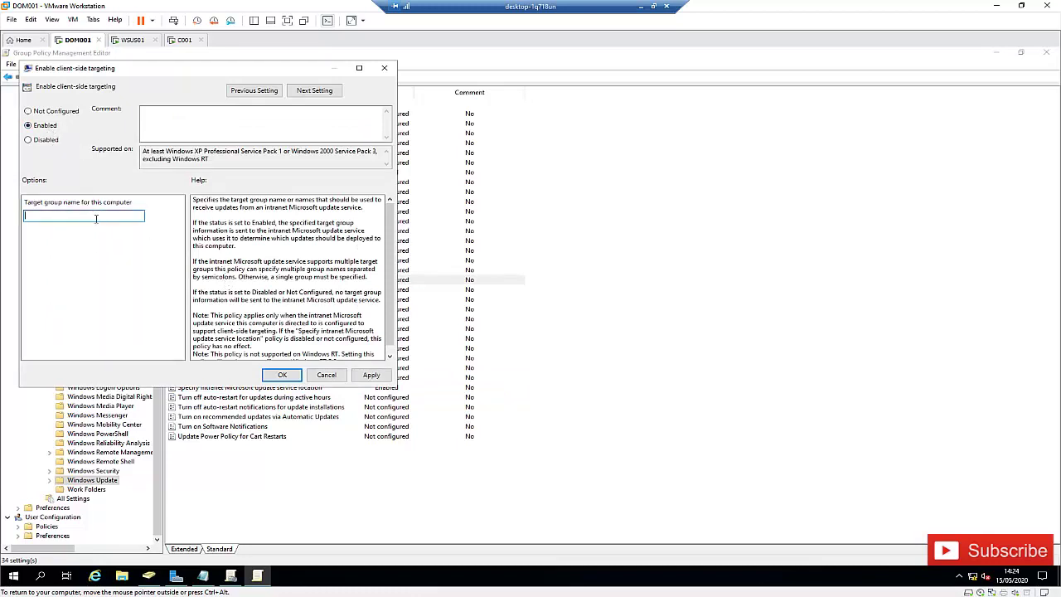
{"action": "type", "text": "Workstation"}
{"action": "left_click", "coordinate": [371, 375]}
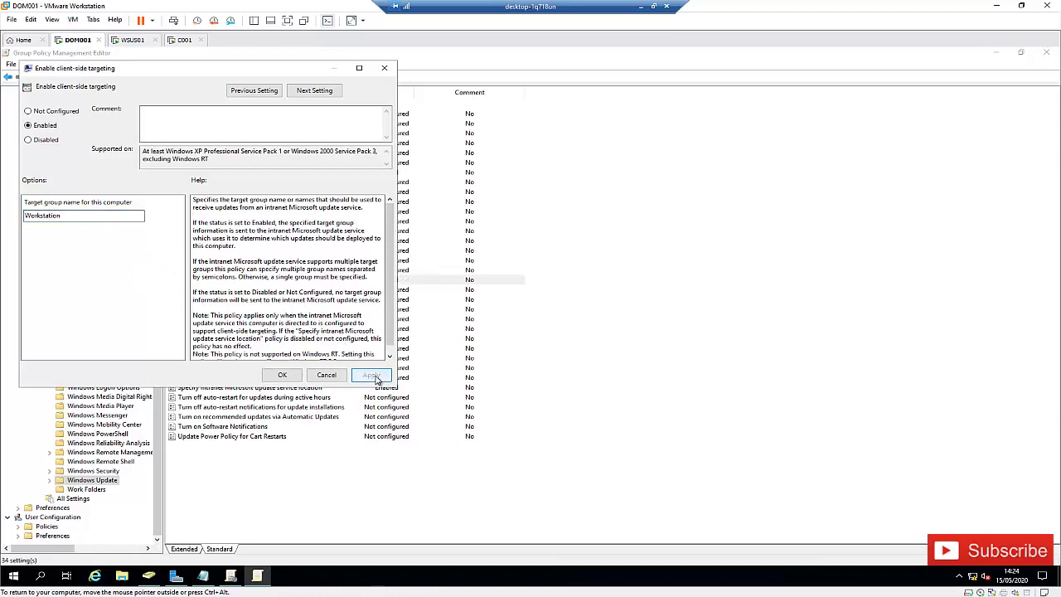
{"action": "left_click", "coordinate": [279, 375]}
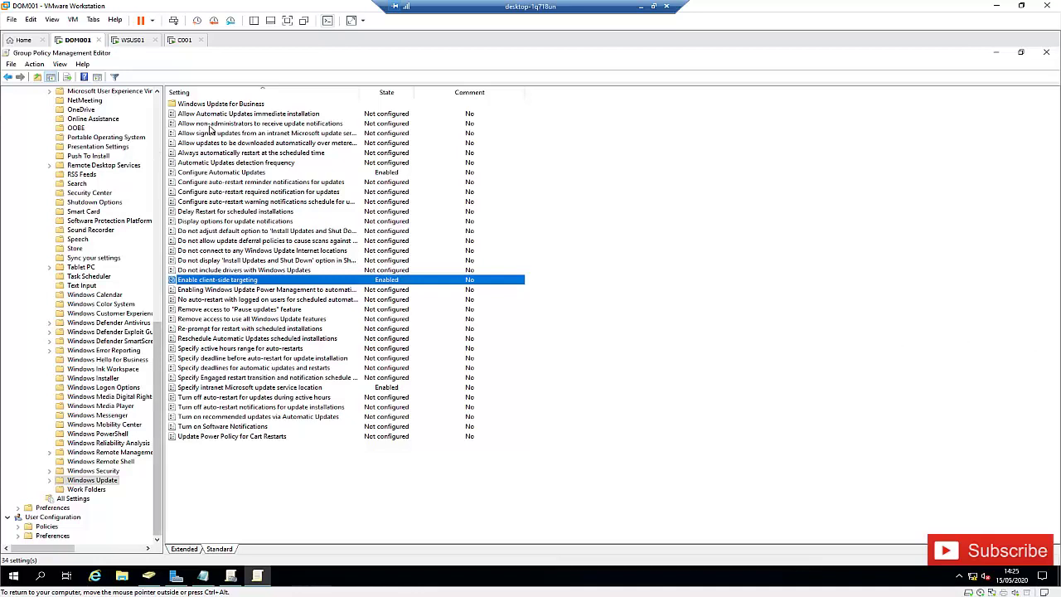
Add a 'Workstation' computer group under All Computers, then switch to the C001 desktop
{"action": "left_click", "coordinate": [183, 40]}
{"action": "left_click", "coordinate": [137, 43]}
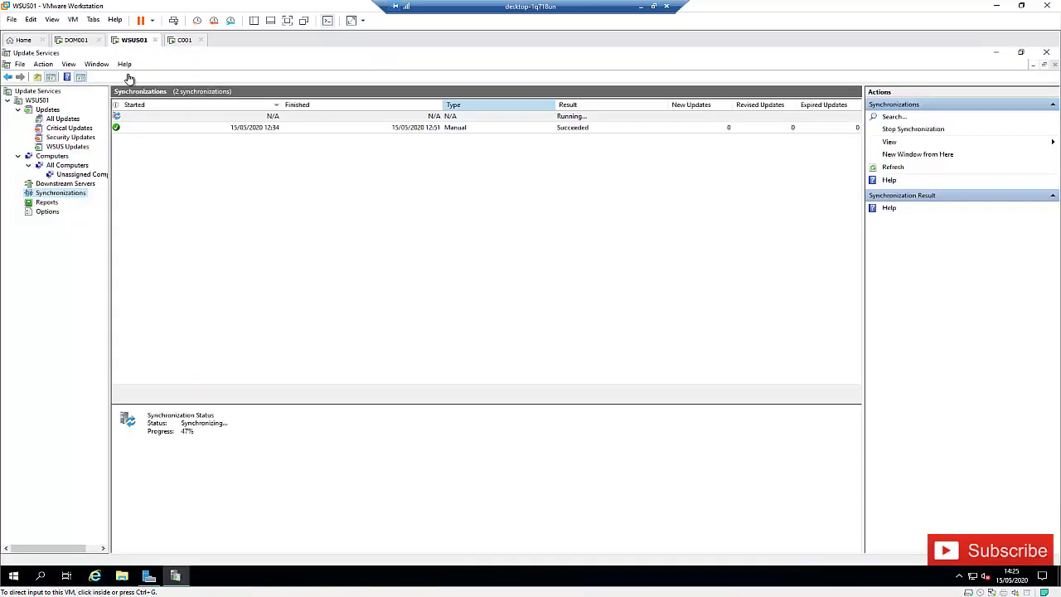
{"action": "right_click", "coordinate": [77, 167]}
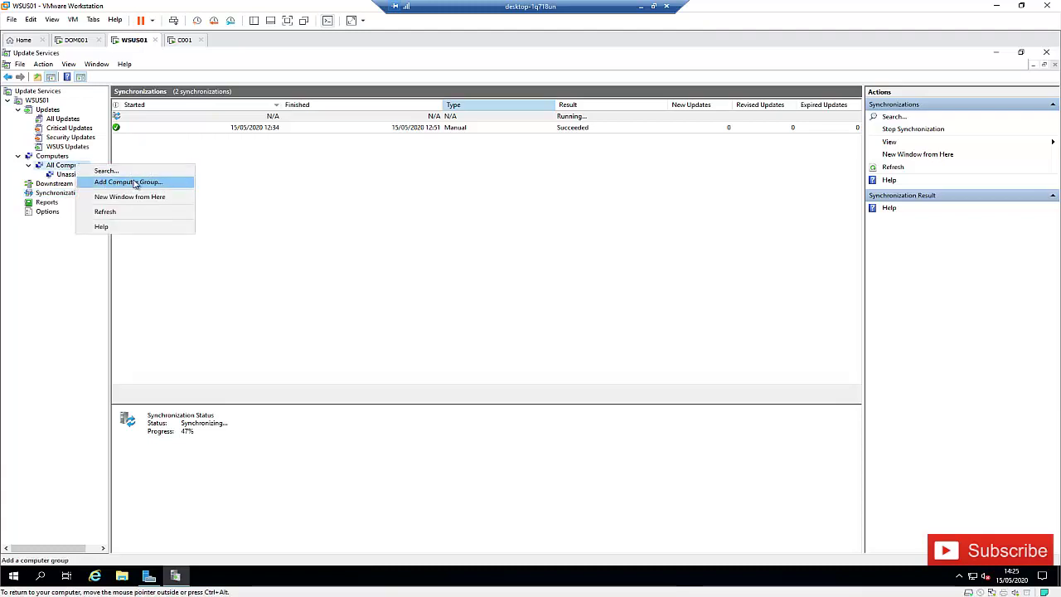
{"action": "left_click", "coordinate": [142, 182]}
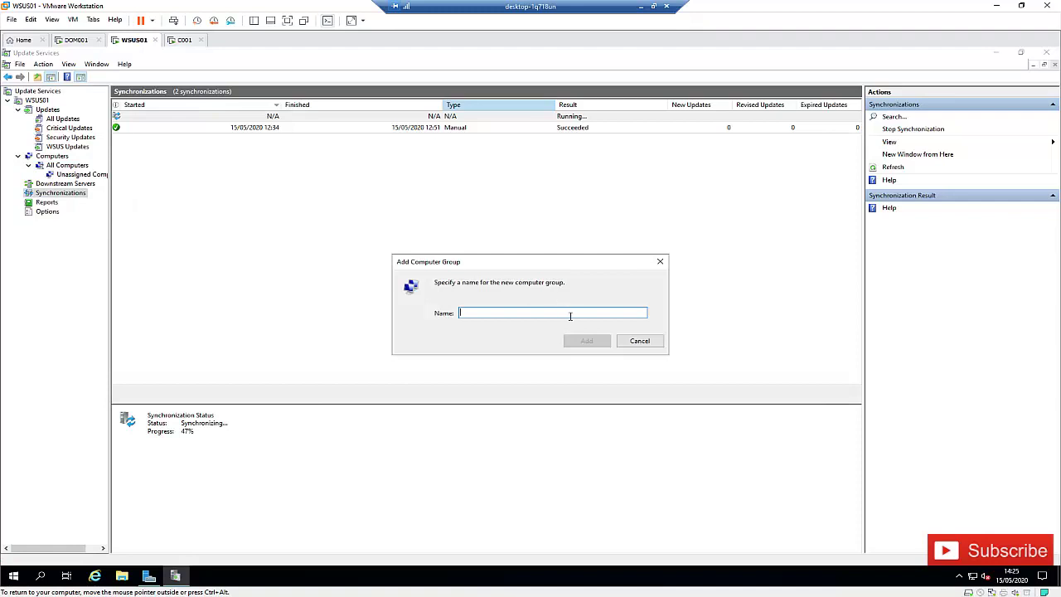
{"action": "type", "text": "Works"}
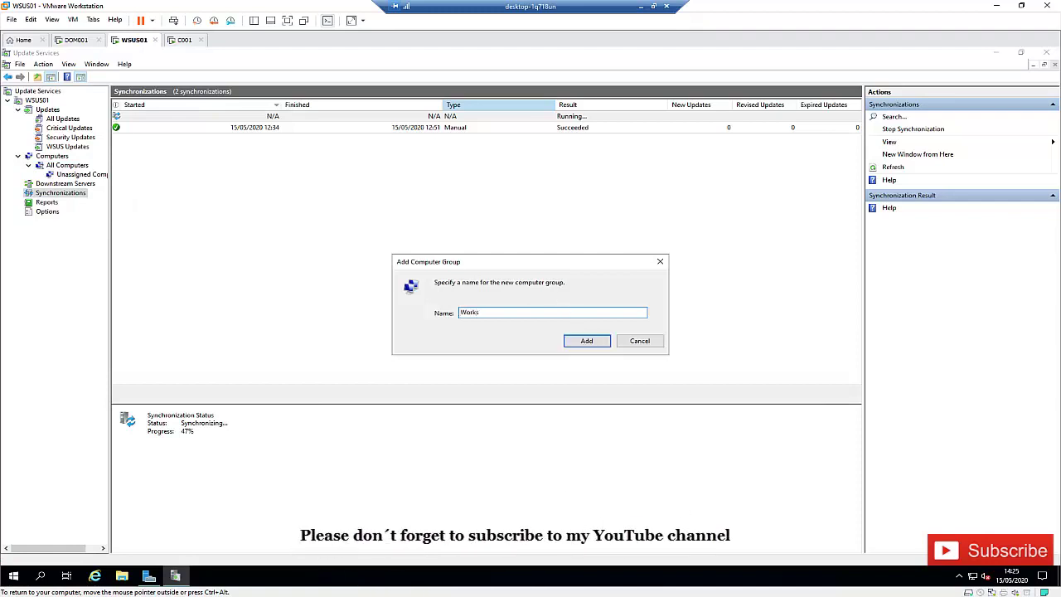
{"action": "type", "text": "tation"}
{"action": "left_click", "coordinate": [570, 343]}
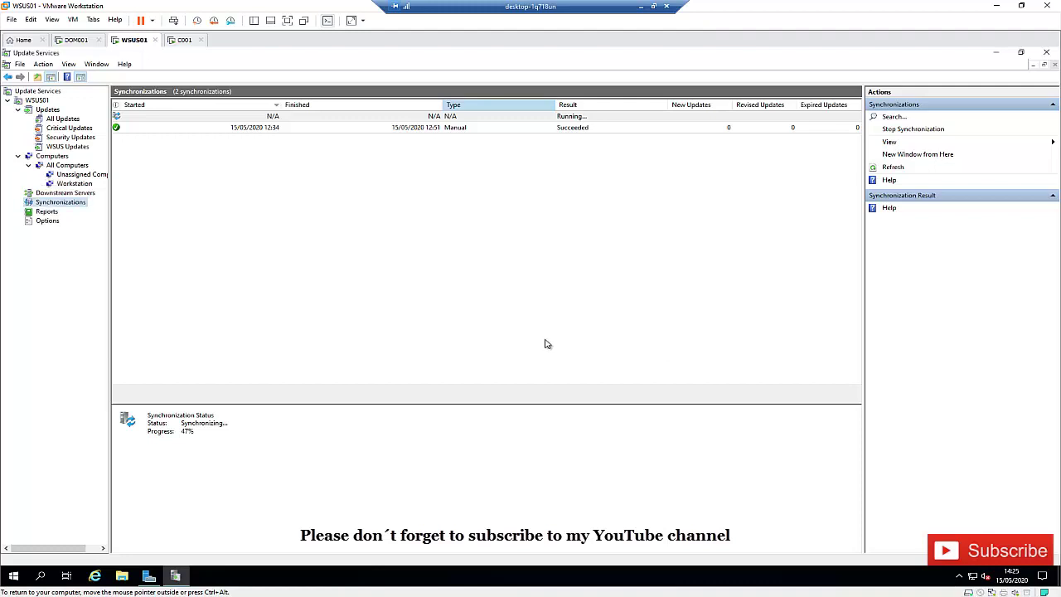
{"action": "left_click", "coordinate": [175, 40]}
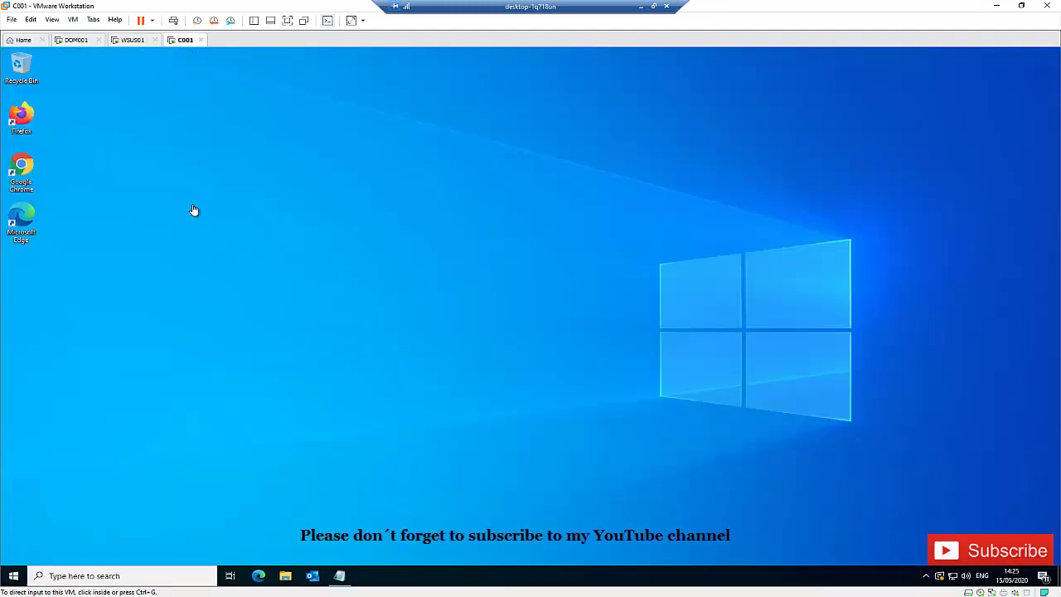
Launch Windows PowerShell ISE as administrator on the client
{"action": "left_click", "coordinate": [13, 580]}
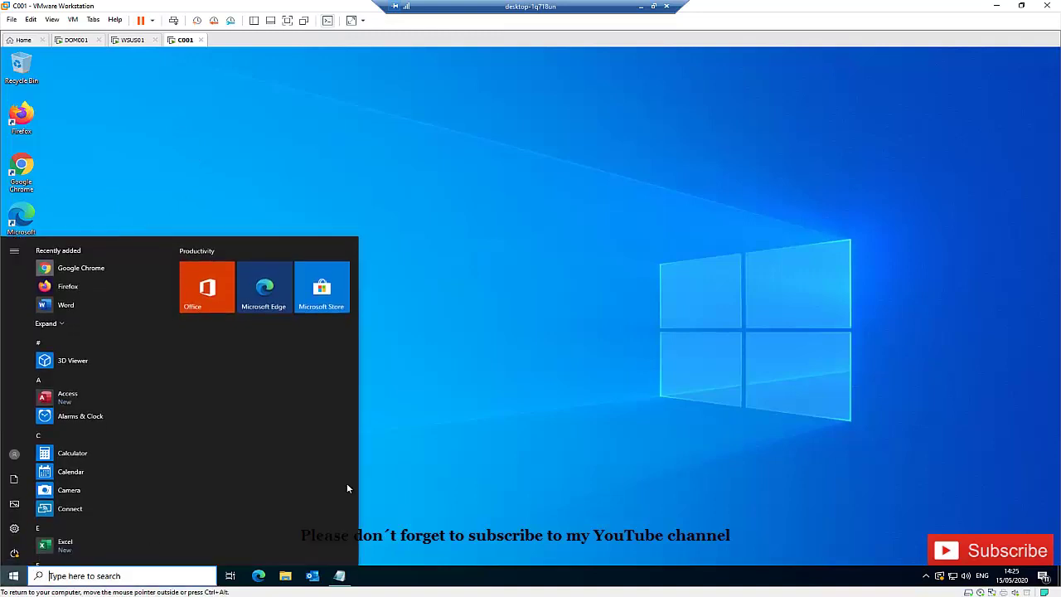
{"action": "type", "text": "power"}
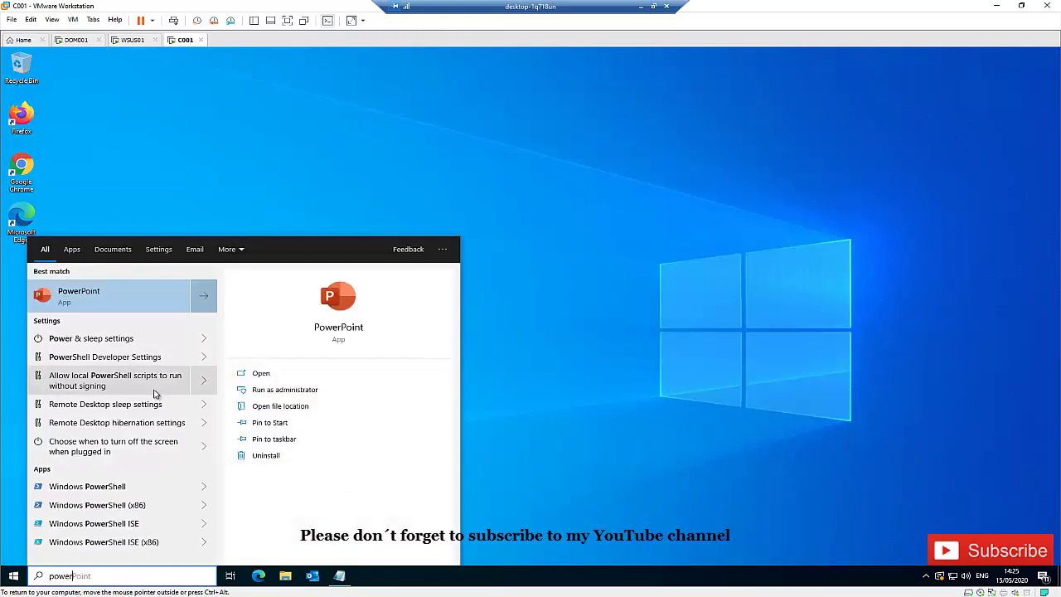
{"action": "right_click", "coordinate": [125, 523]}
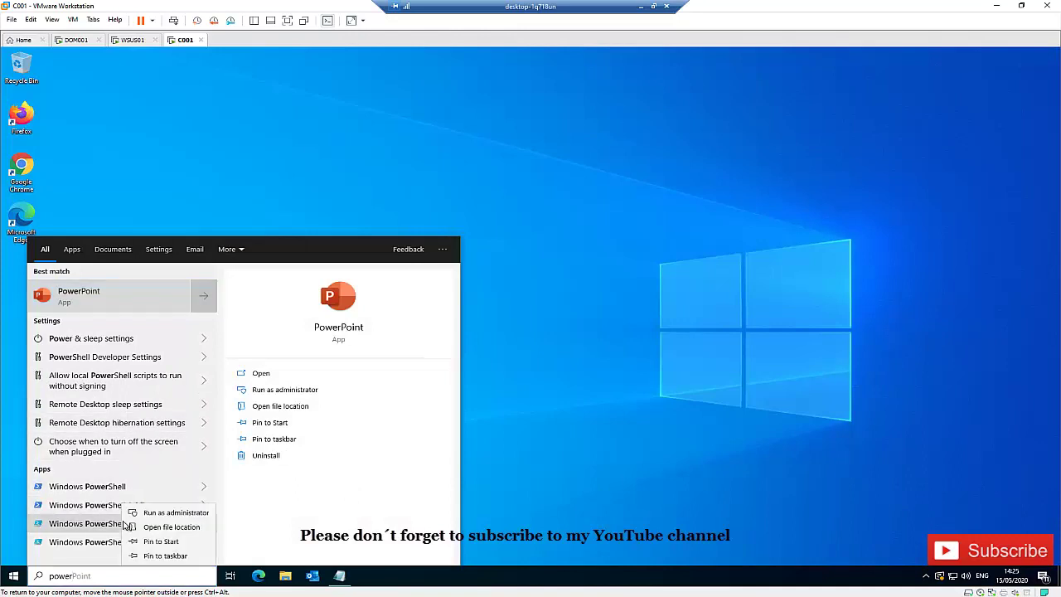
{"action": "left_click", "coordinate": [163, 513]}
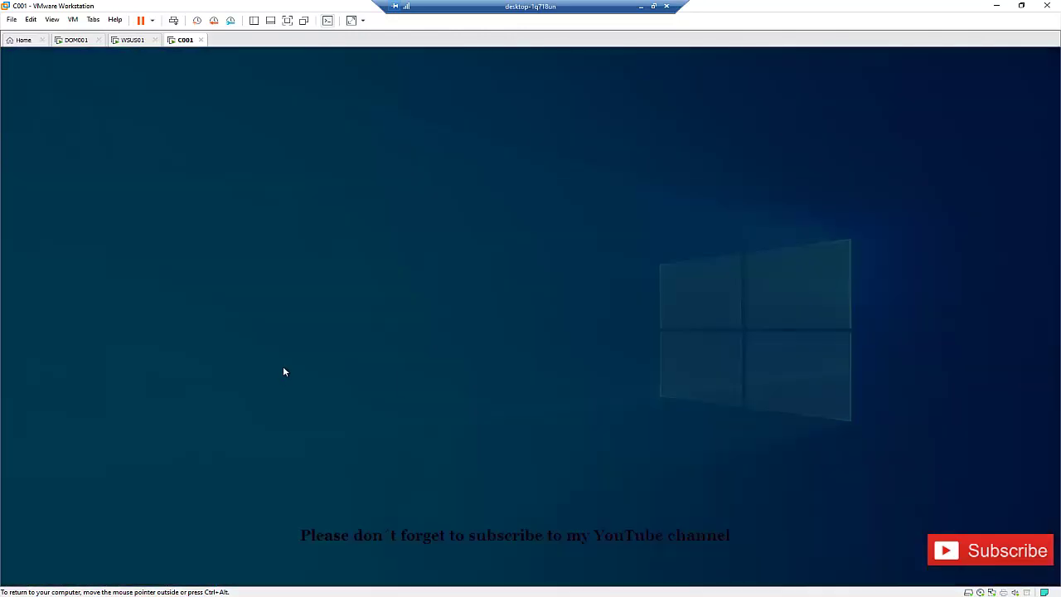
{"action": "left_click", "coordinate": [423, 377]}
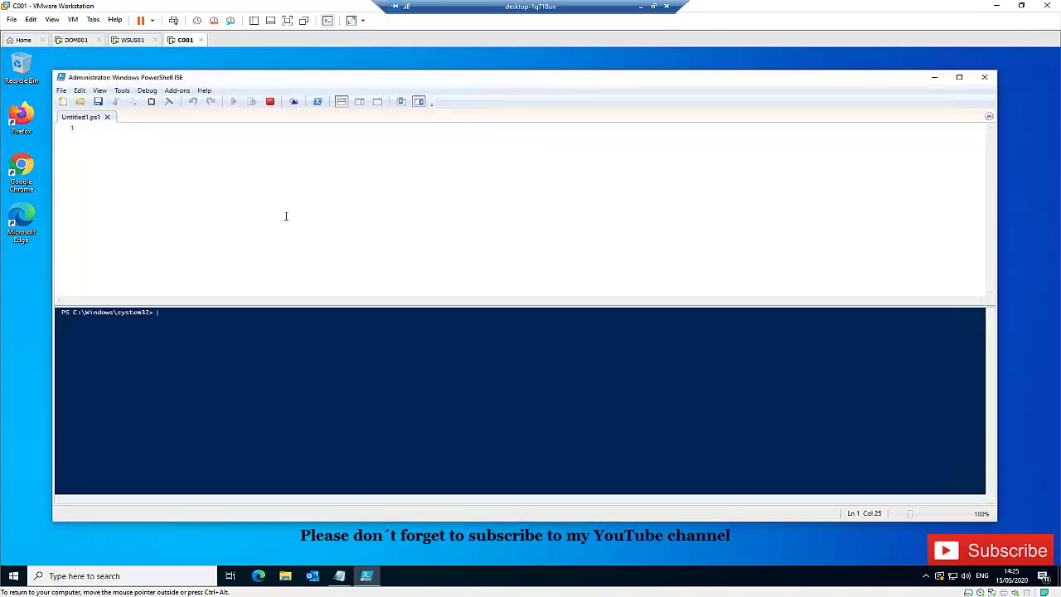
Paste the three update commands from the notes into the ISE script pane
{"action": "left_click", "coordinate": [342, 581]}
{"action": "left_click_drag", "start_coordinate": [270, 254], "coordinate": [171, 217]}
{"action": "left_click", "coordinate": [135, 178]}
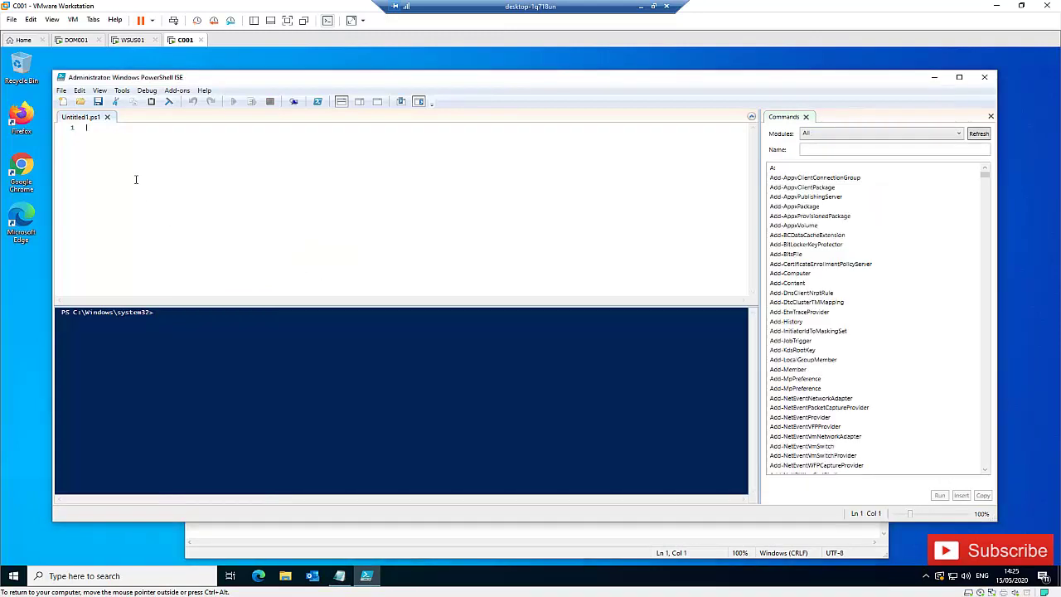
{"action": "type", "text": "Gpupdate /force  wuauclt /resetauthorization /detectnow  wuauclt /reportnow"}
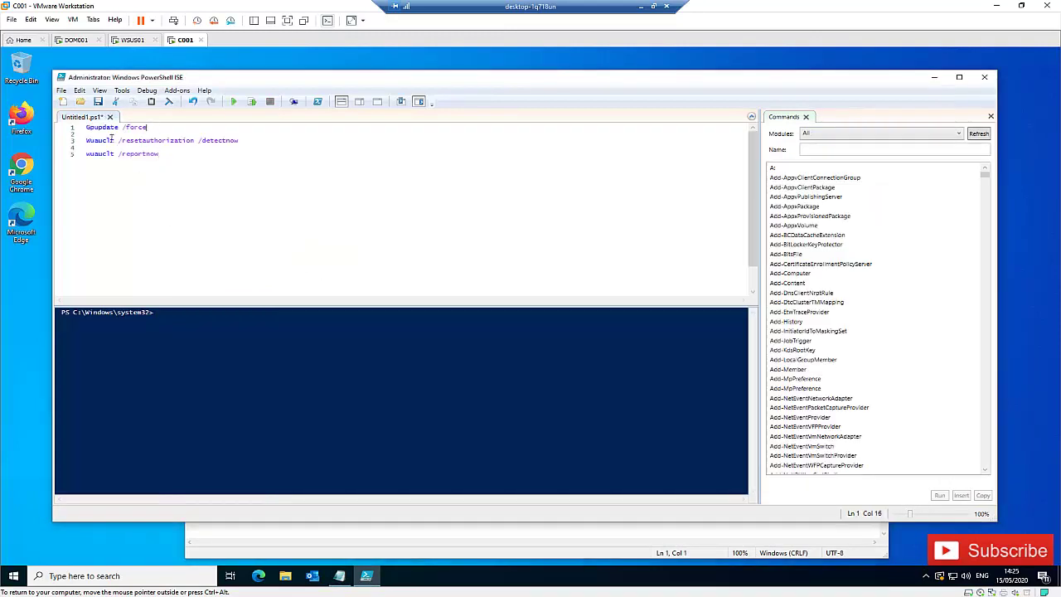
Run Gpupdate /force, wuauclt /resetauthorization /detectnow and wuauclt /reportnow, then minimise ISE and Notepad
{"action": "left_click", "coordinate": [252, 102]}
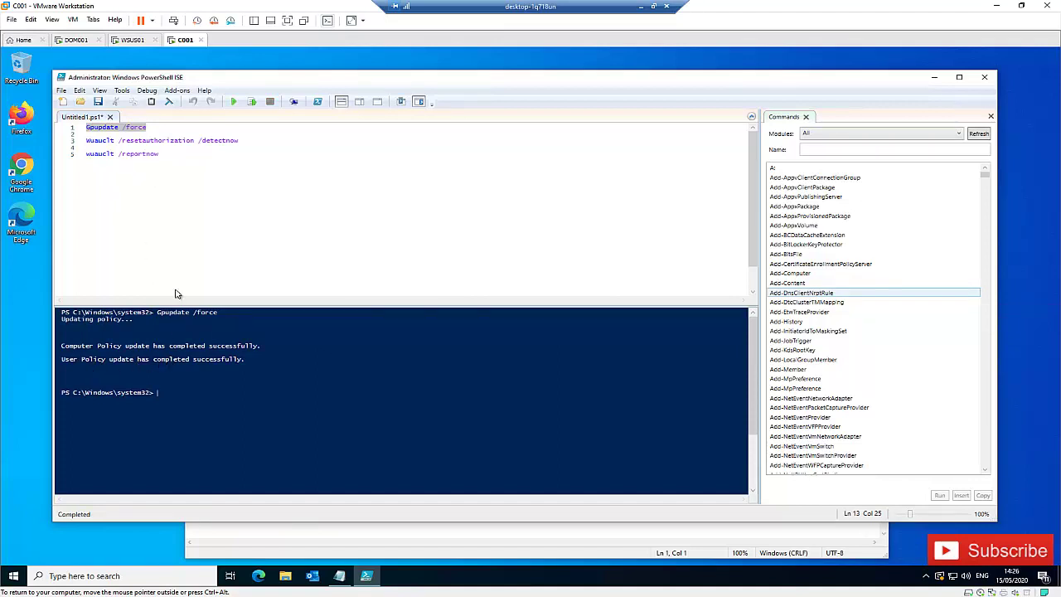
{"action": "left_click", "coordinate": [244, 140]}
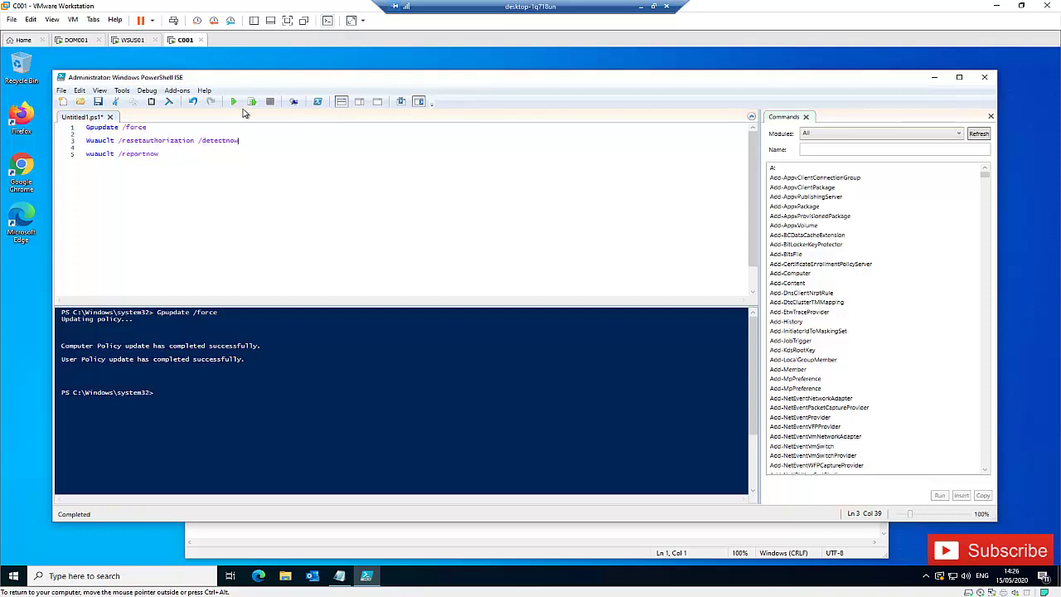
{"action": "left_click", "coordinate": [251, 101]}
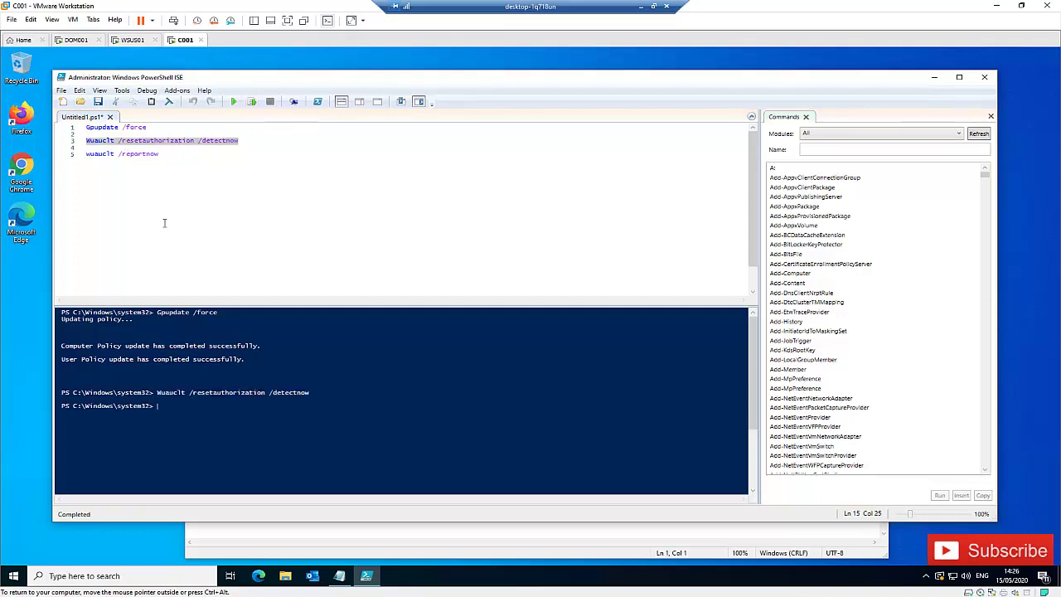
{"action": "left_click", "coordinate": [171, 156]}
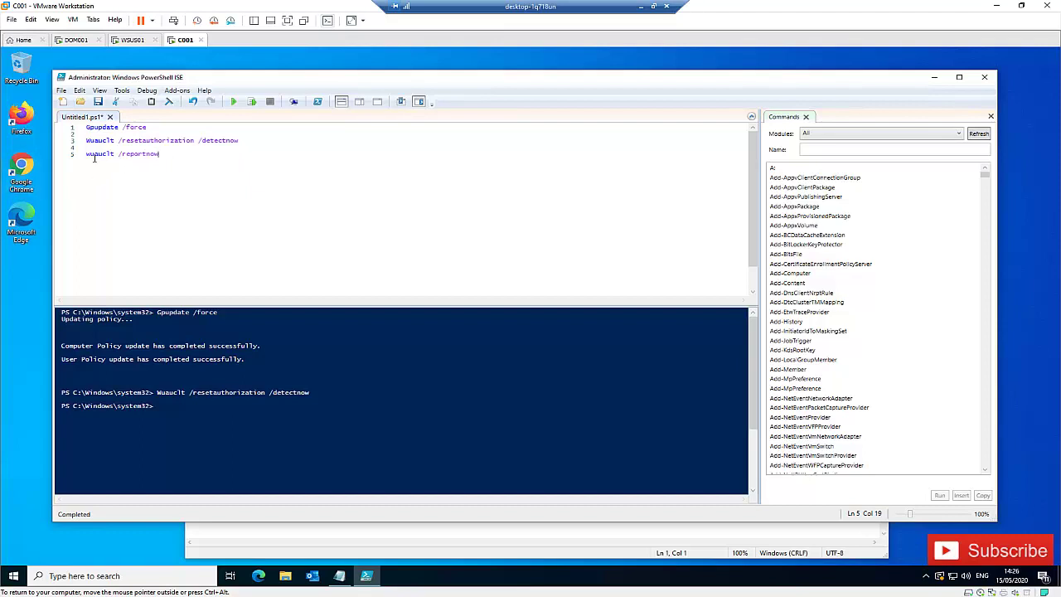
{"action": "left_click", "coordinate": [251, 101]}
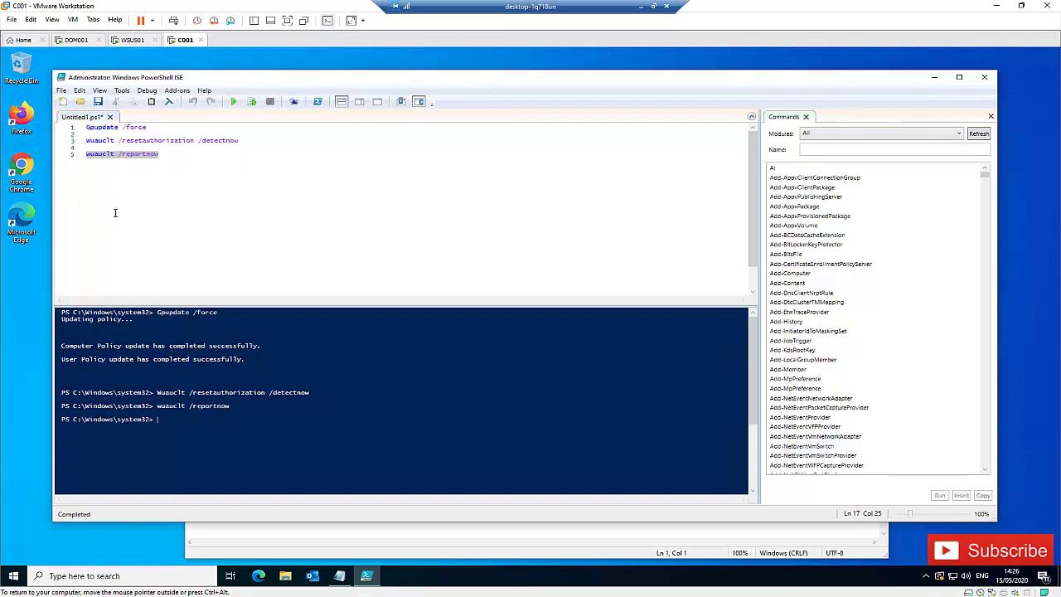
{"action": "left_click", "coordinate": [934, 78]}
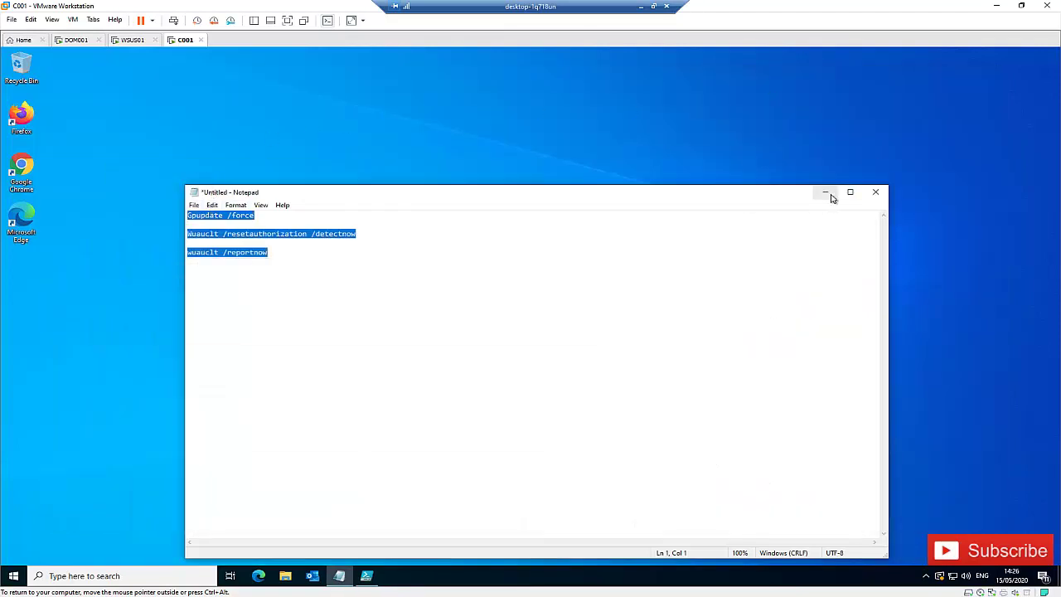
{"action": "left_click", "coordinate": [826, 193]}
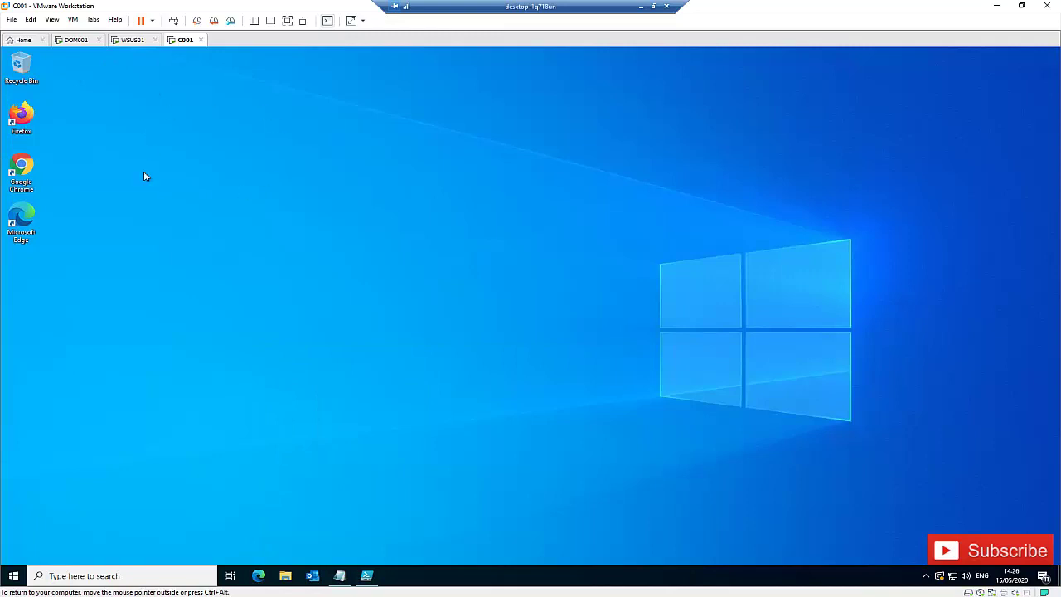
On the WSUS01 console, open and refresh the Unassigned Computers list
{"action": "left_click", "coordinate": [131, 40]}
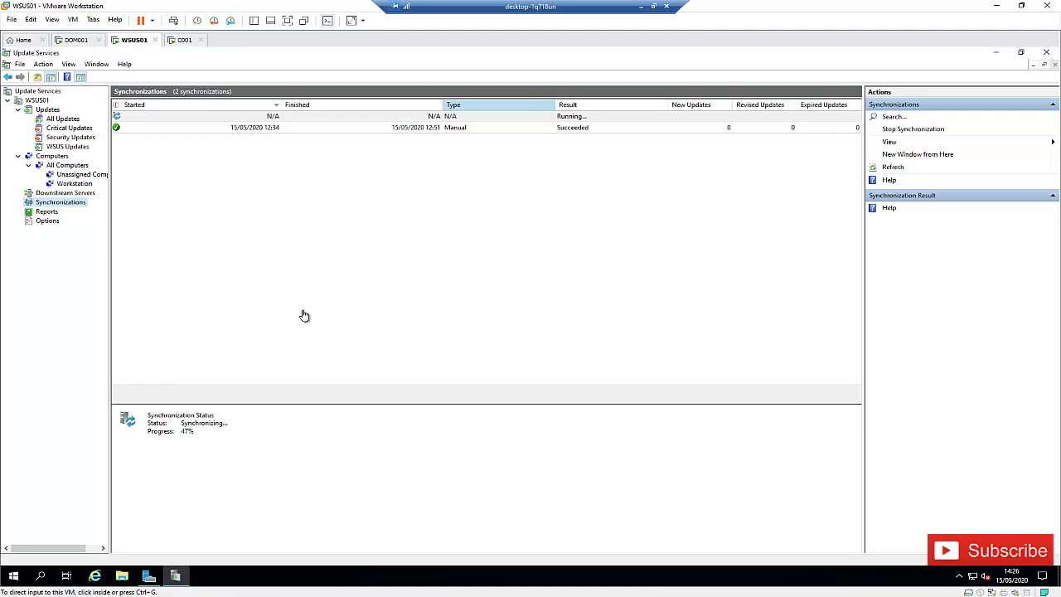
{"action": "left_click", "coordinate": [72, 176]}
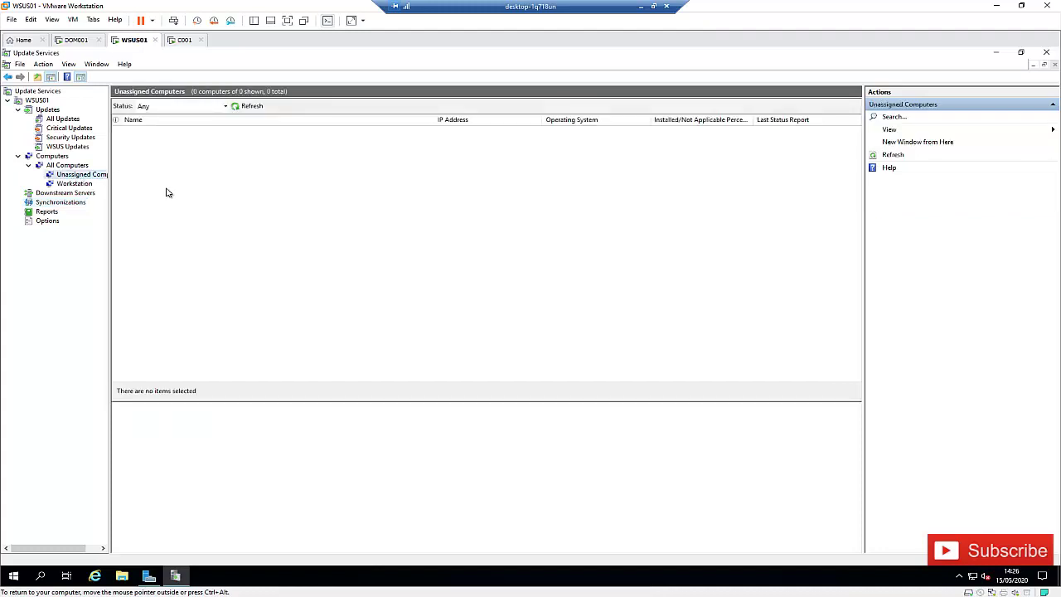
{"action": "left_click", "coordinate": [250, 106]}
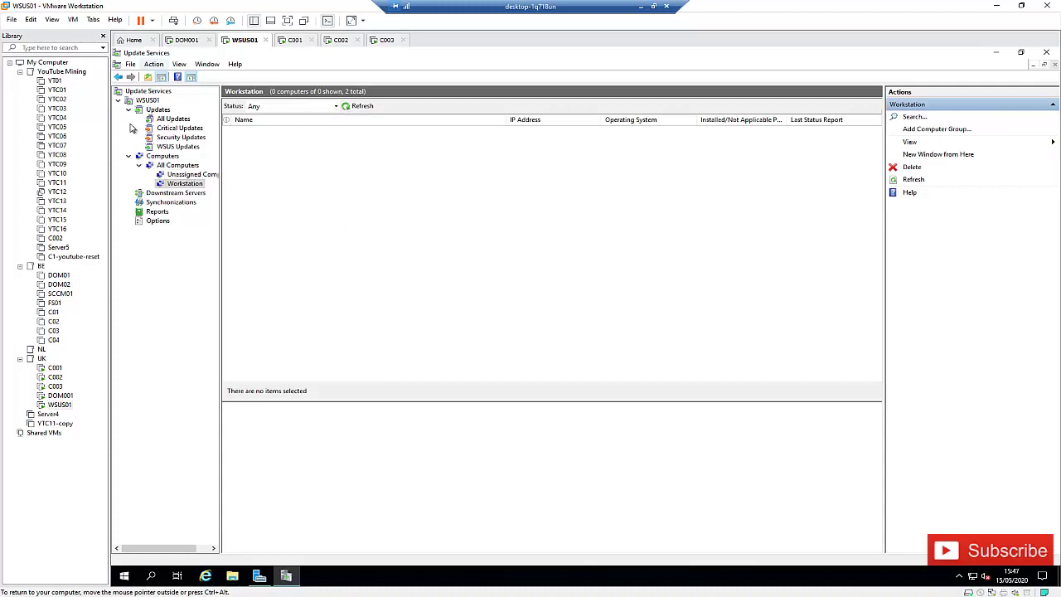
Assign c002 and c003 to the Workstation group, check the group, then switch to C002
{"action": "left_click", "coordinate": [195, 175]}
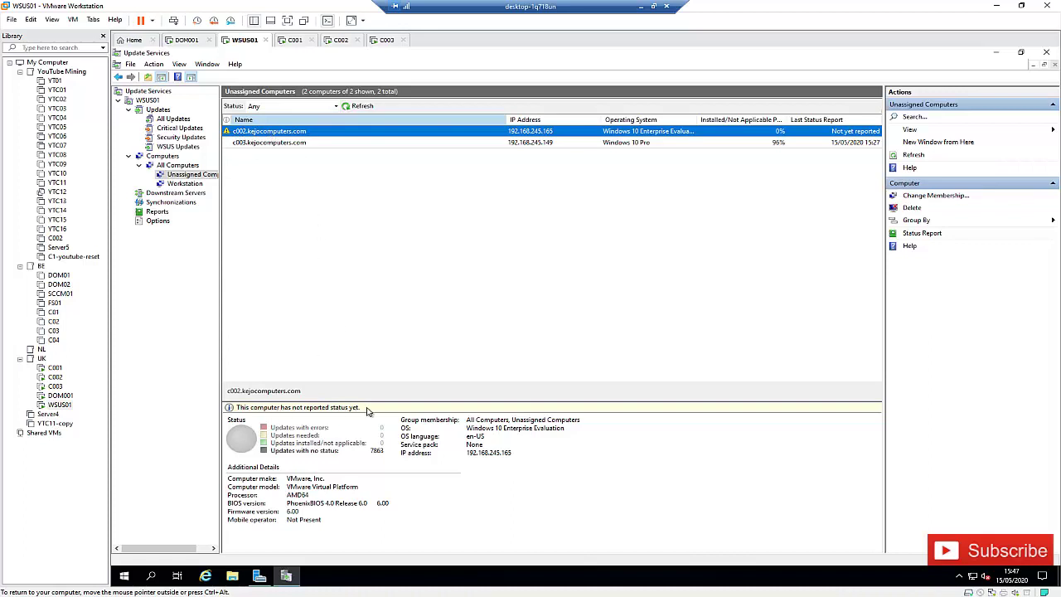
{"action": "left_click", "coordinate": [289, 144]}
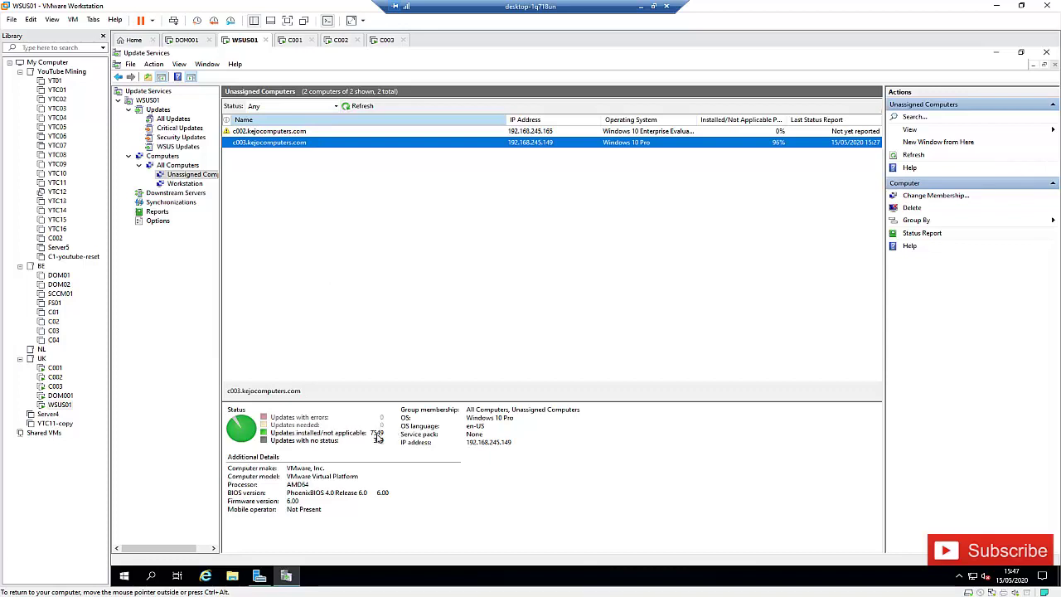
{"action": "left_click", "coordinate": [267, 133], "text": "ctrl"}
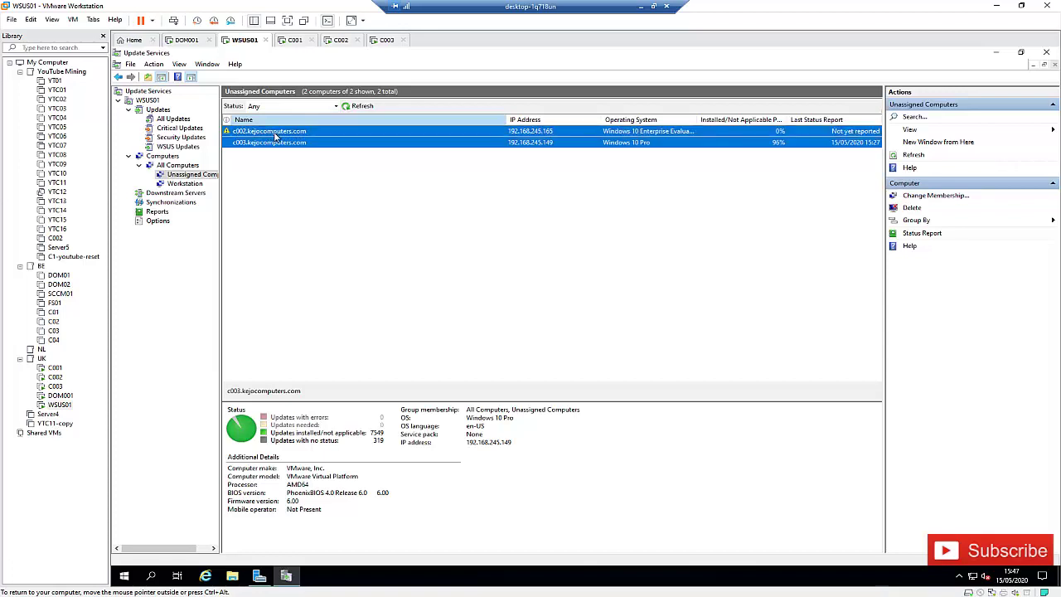
{"action": "right_click", "coordinate": [277, 137]}
{"action": "left_click", "coordinate": [306, 139]}
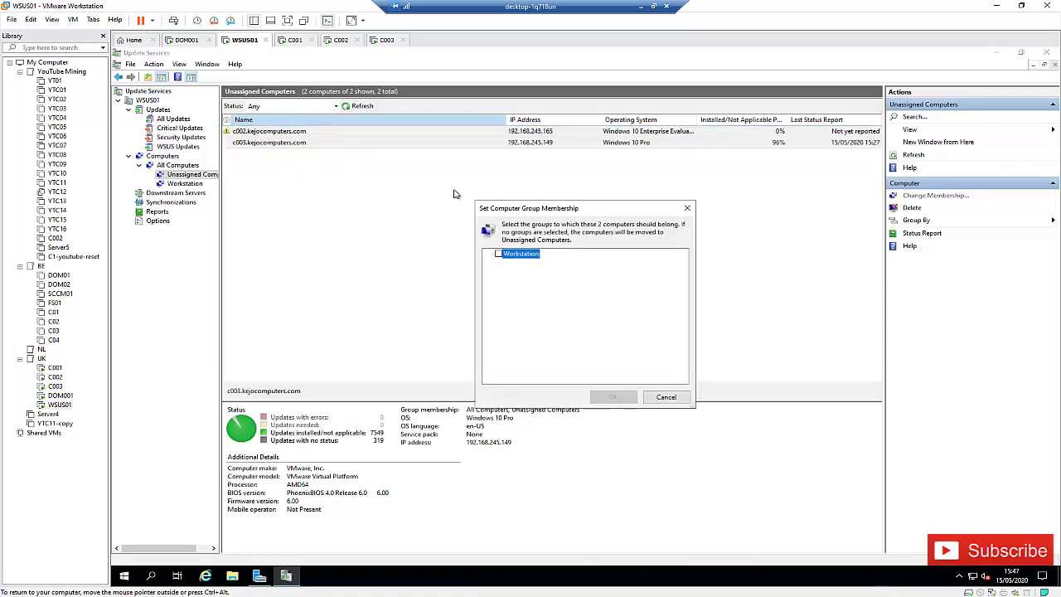
{"action": "left_click", "coordinate": [498, 254]}
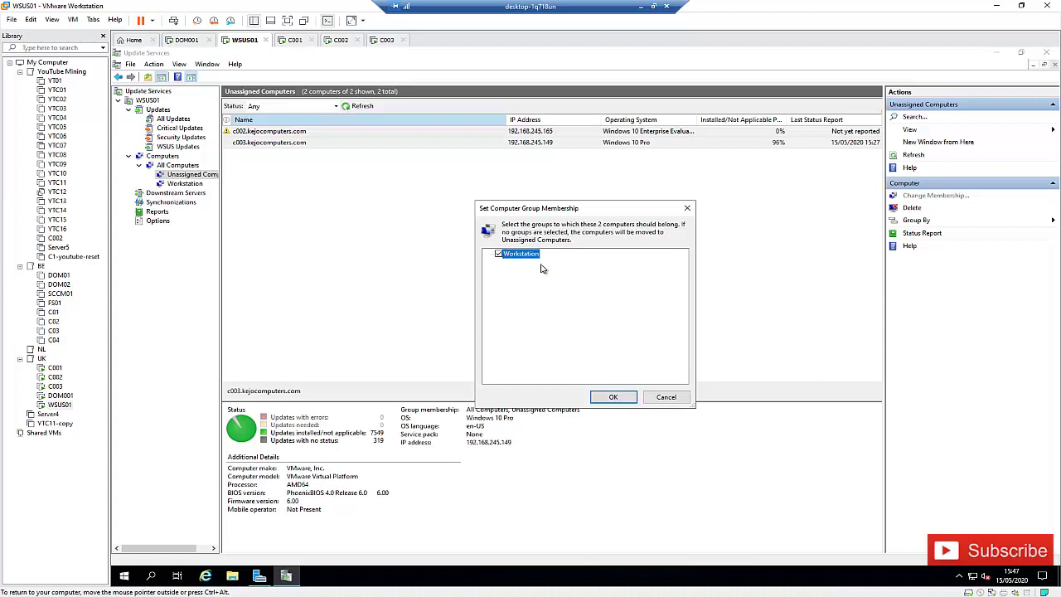
{"action": "left_click", "coordinate": [614, 398]}
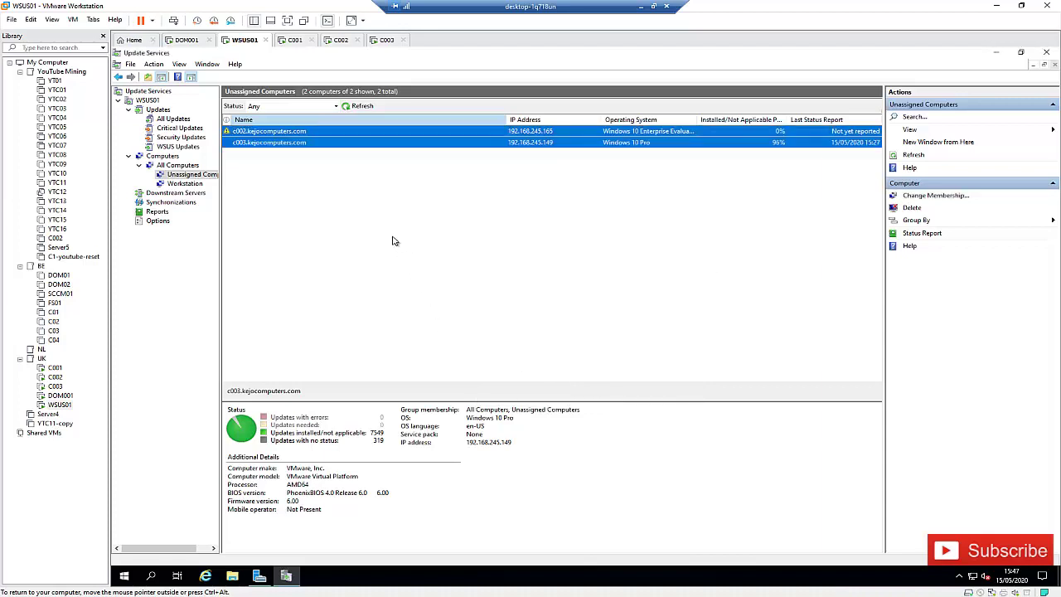
{"action": "left_click", "coordinate": [188, 185]}
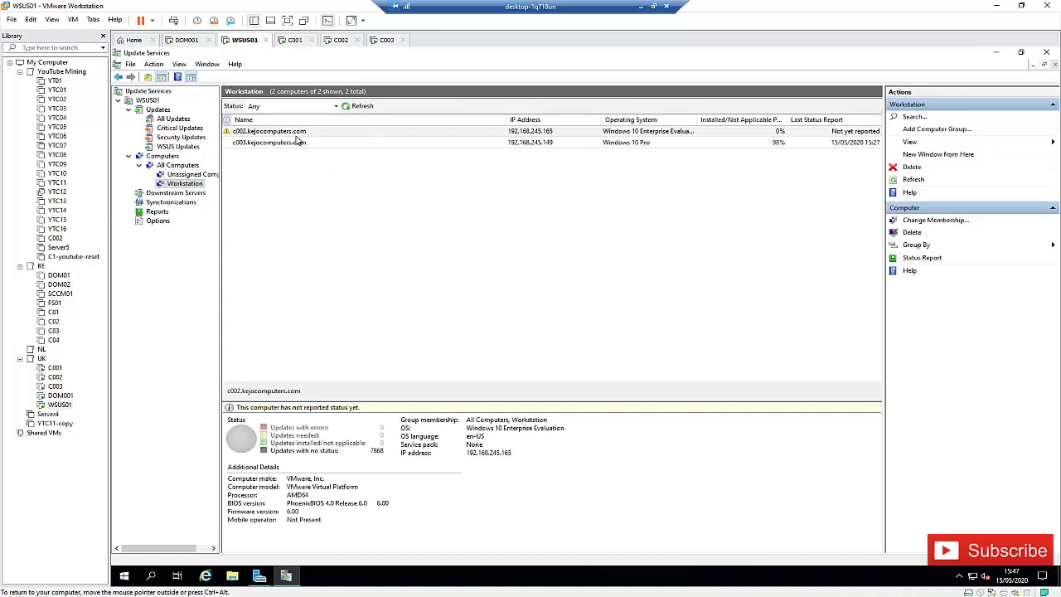
{"action": "left_click", "coordinate": [340, 40]}
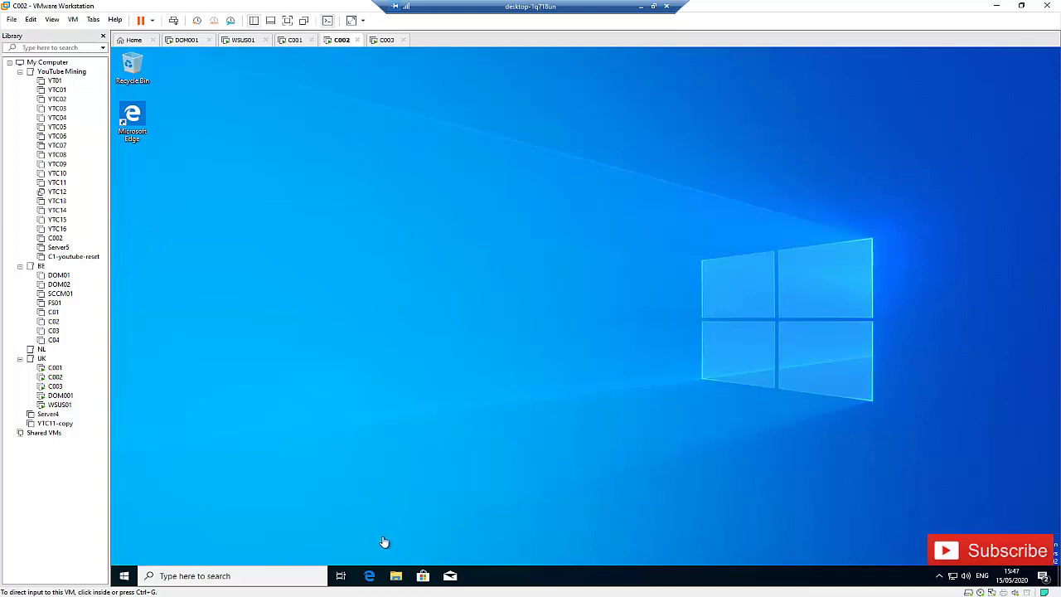
Browse to C:\Windows\SoftwareDistribution\Download on the client to look for fetched update files
{"action": "left_click", "coordinate": [397, 577]}
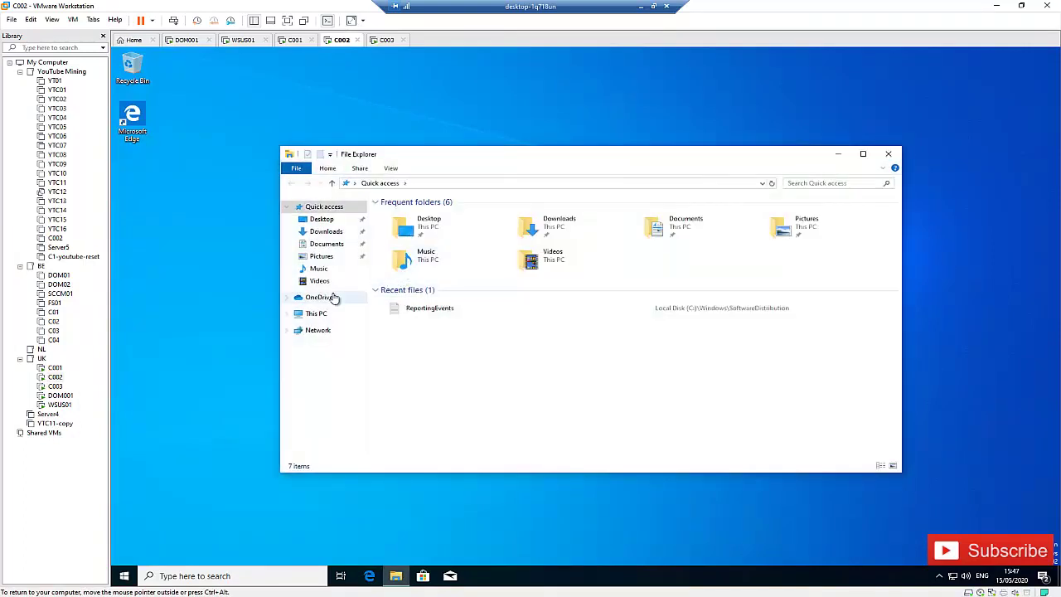
{"action": "left_click", "coordinate": [327, 314]}
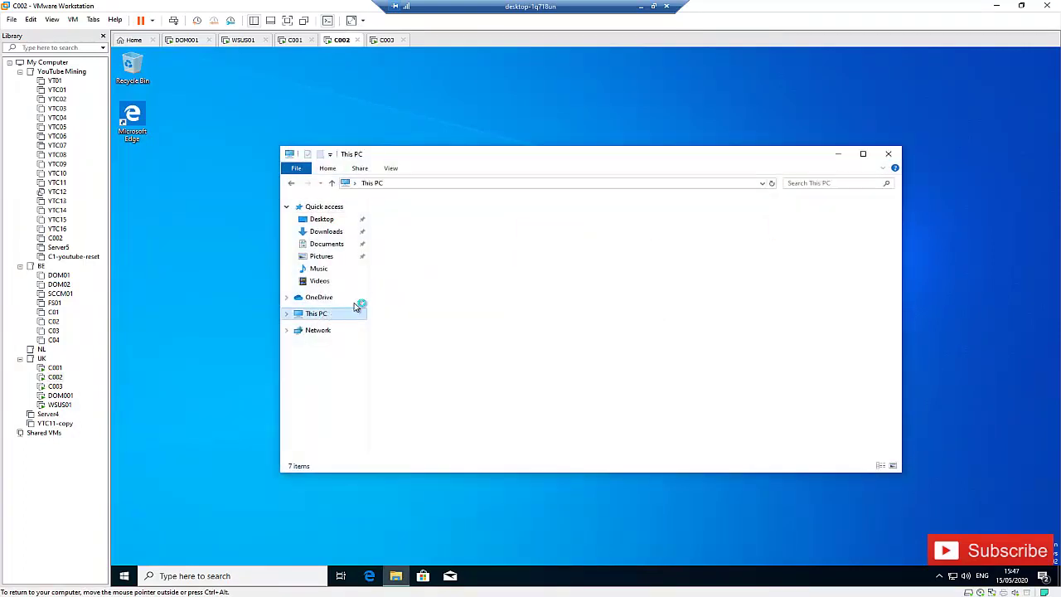
{"action": "left_click", "coordinate": [445, 330]}
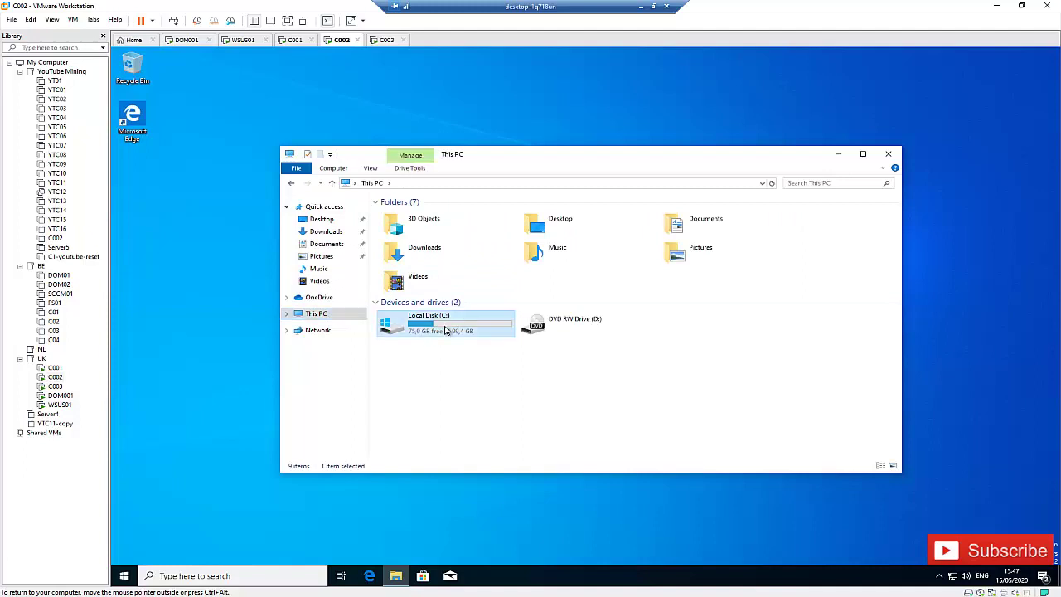
{"action": "double_click", "coordinate": [445, 327]}
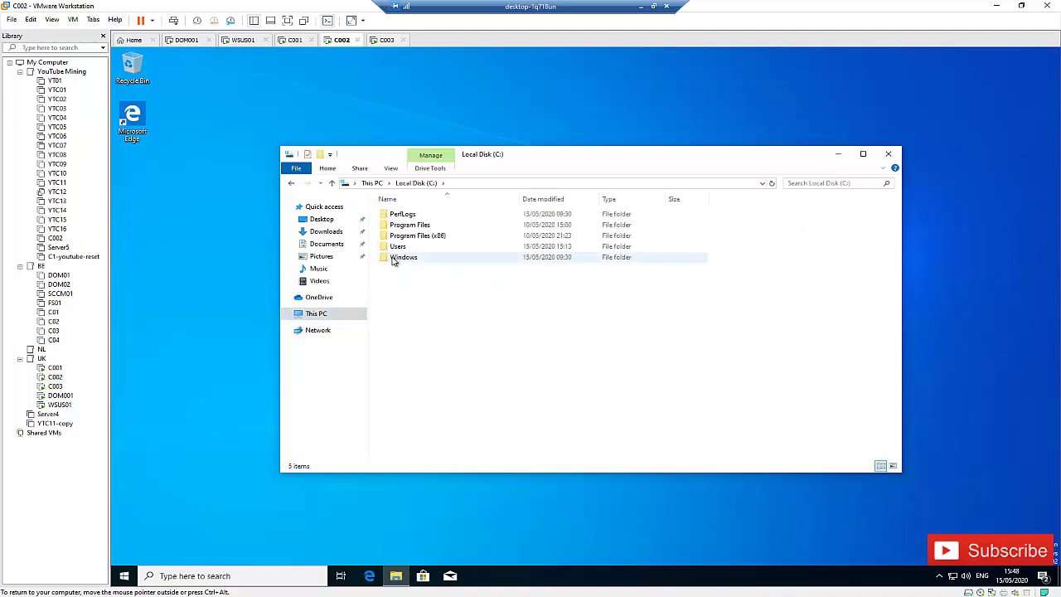
{"action": "double_click", "coordinate": [395, 259]}
{"action": "type", "text": "soft"}
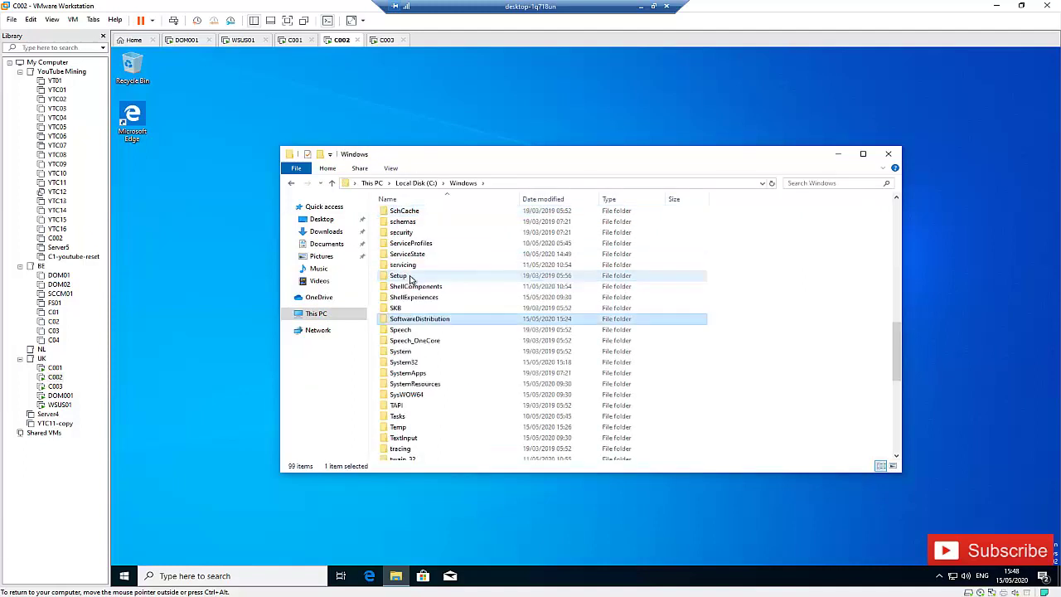
{"action": "key", "text": "Return"}
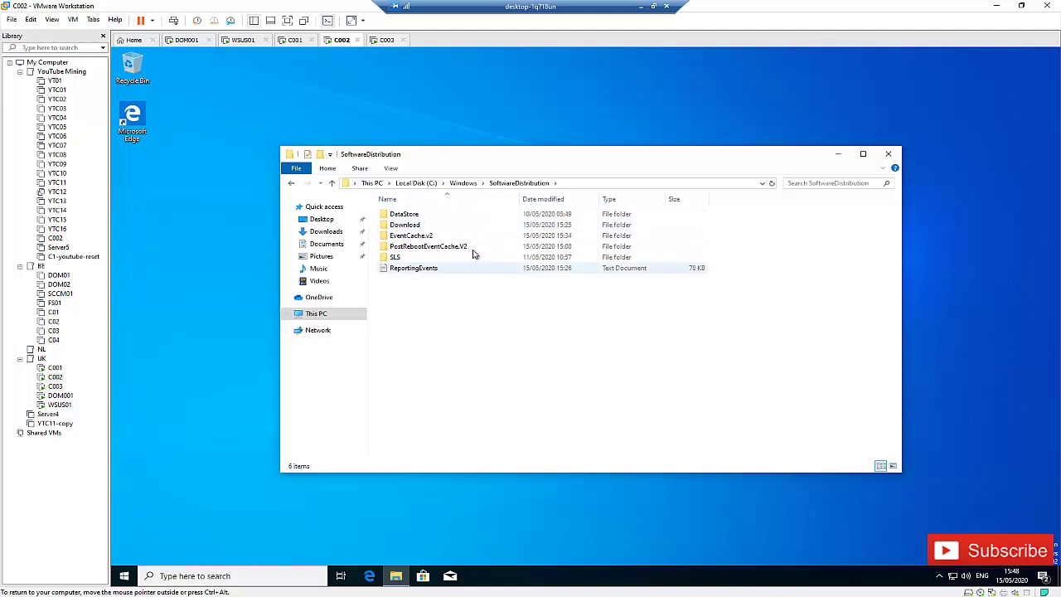
{"action": "double_click", "coordinate": [412, 227]}
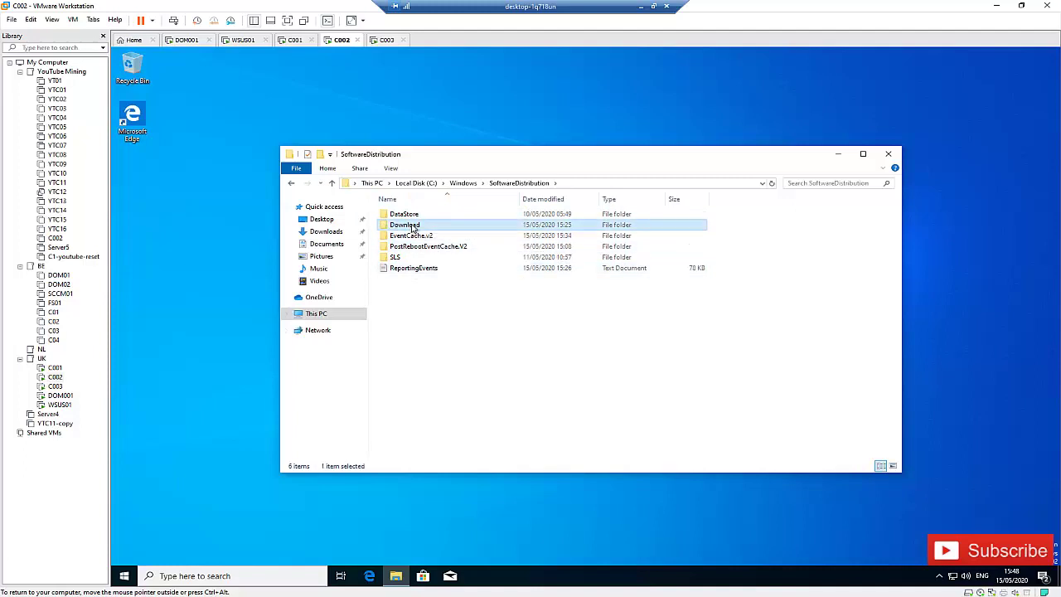
{"action": "scroll", "coordinate": [466, 370], "scroll_direction": "down", "scroll_amount": 2}
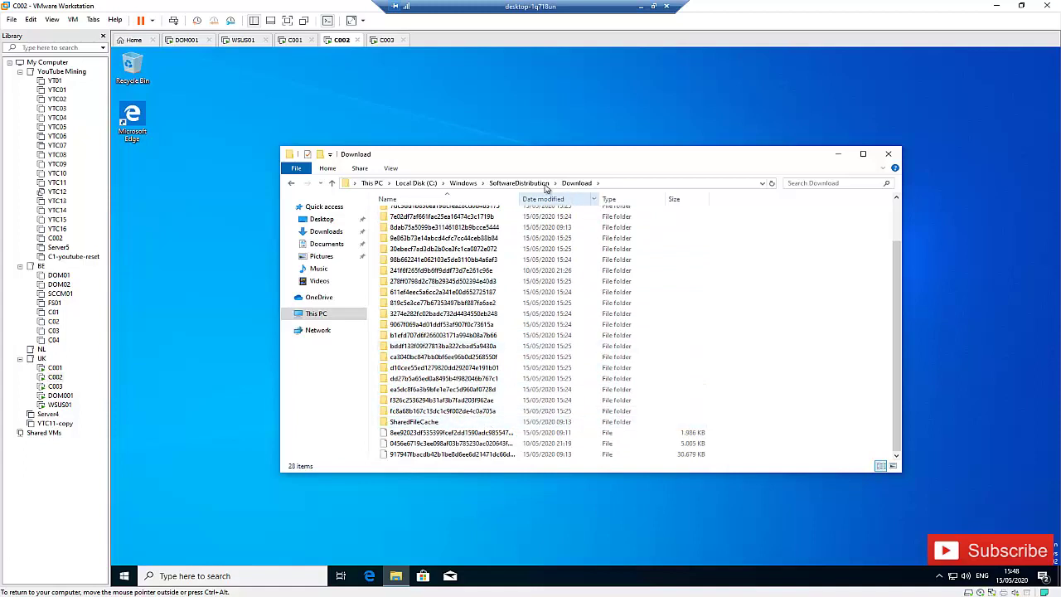
Go back up to the C: drive root and return to the WSUS01 console
{"action": "left_click", "coordinate": [525, 183]}
{"action": "left_click", "coordinate": [461, 183]}
{"action": "left_click", "coordinate": [423, 183]}
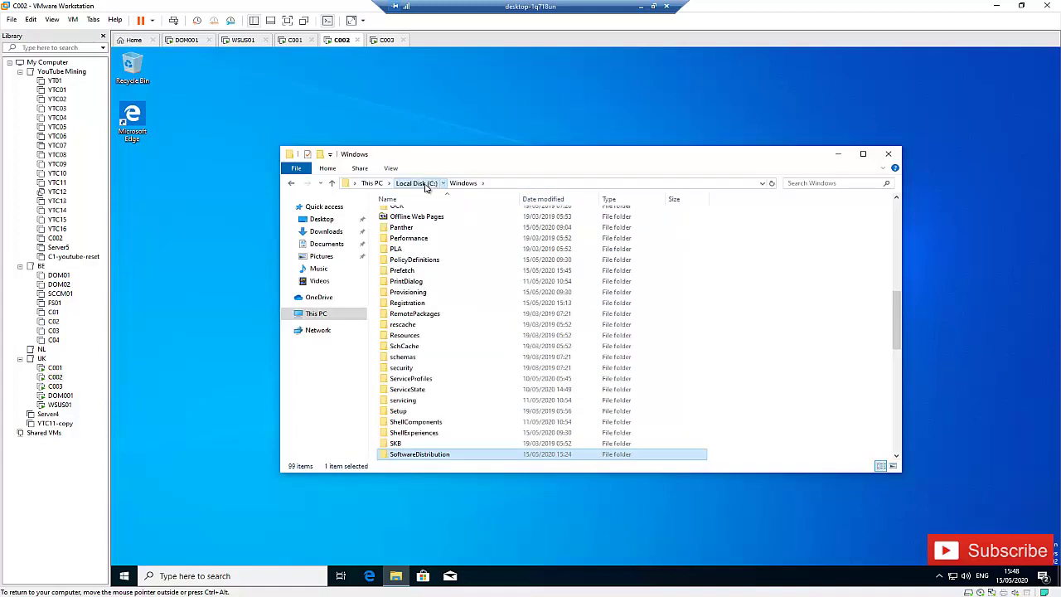
{"action": "left_click", "coordinate": [241, 40]}
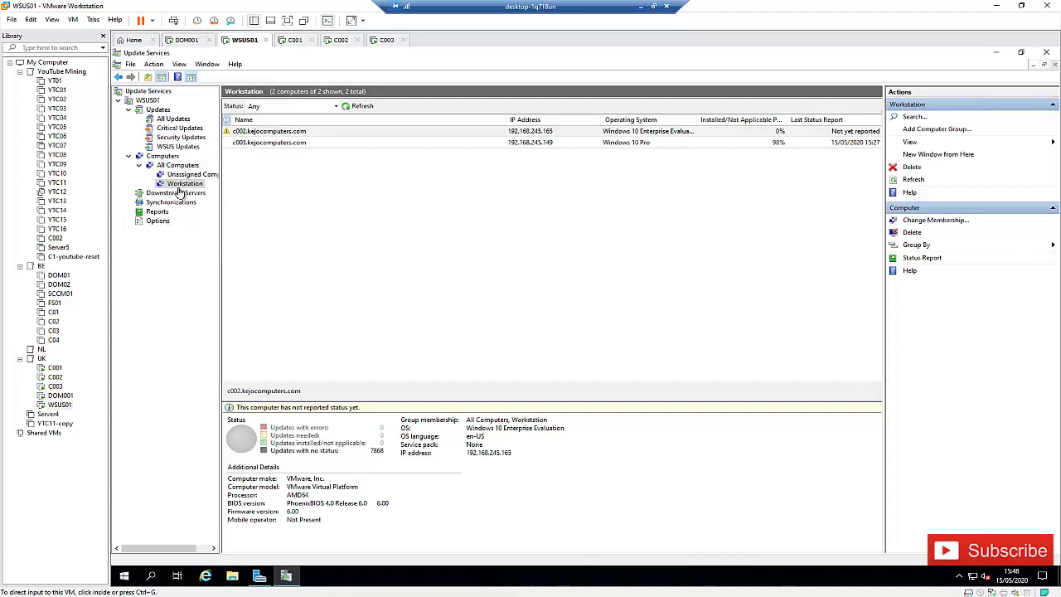
Scroll through the Products list under Products and Classifications, then cancel without saving
{"action": "left_click", "coordinate": [162, 222]}
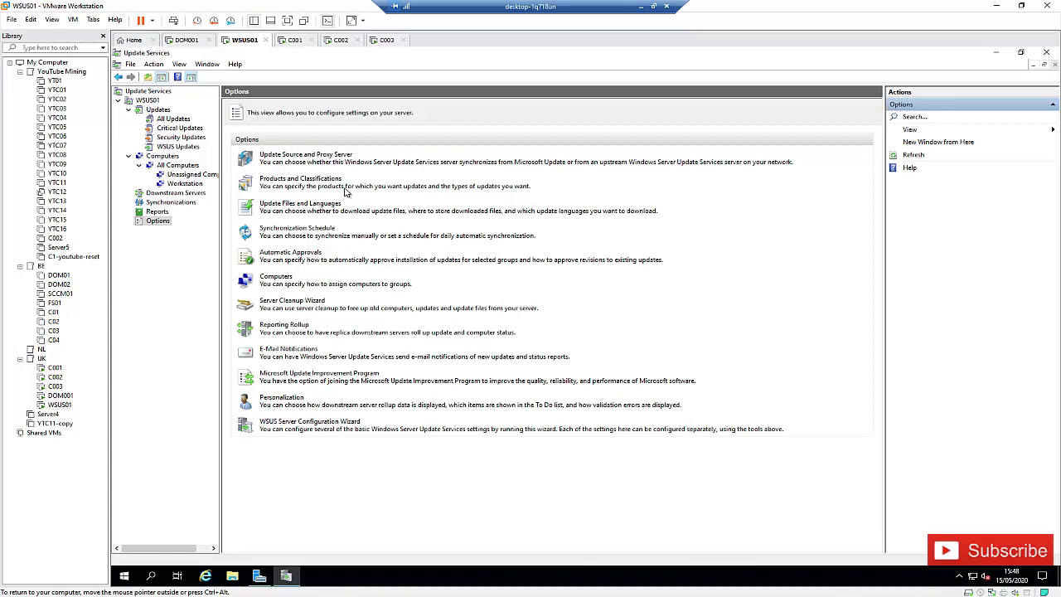
{"action": "left_click", "coordinate": [309, 179]}
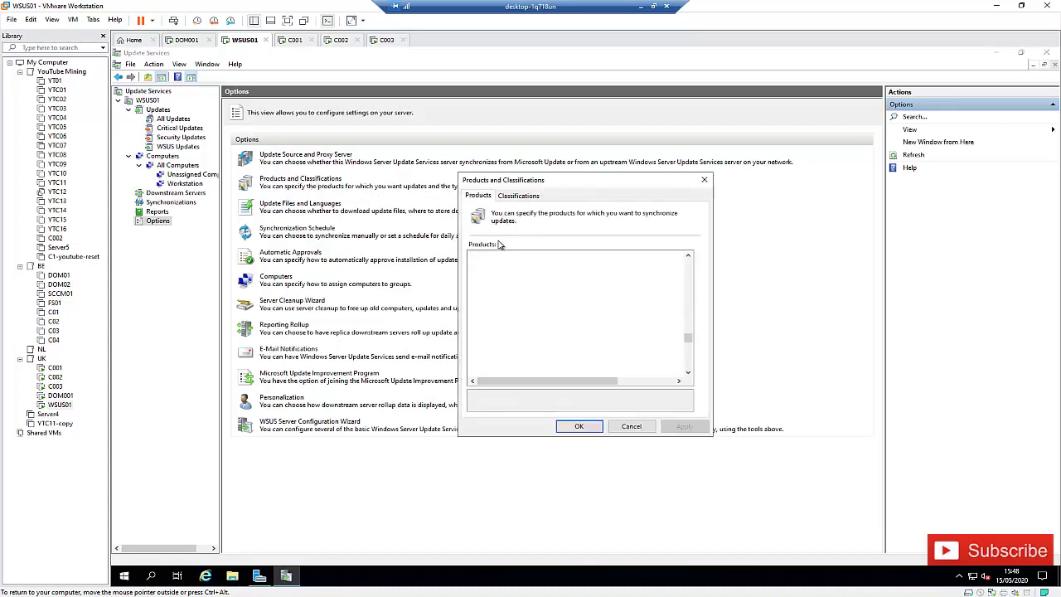
{"action": "left_click_drag", "start_coordinate": [688, 270], "coordinate": [655, 256]}
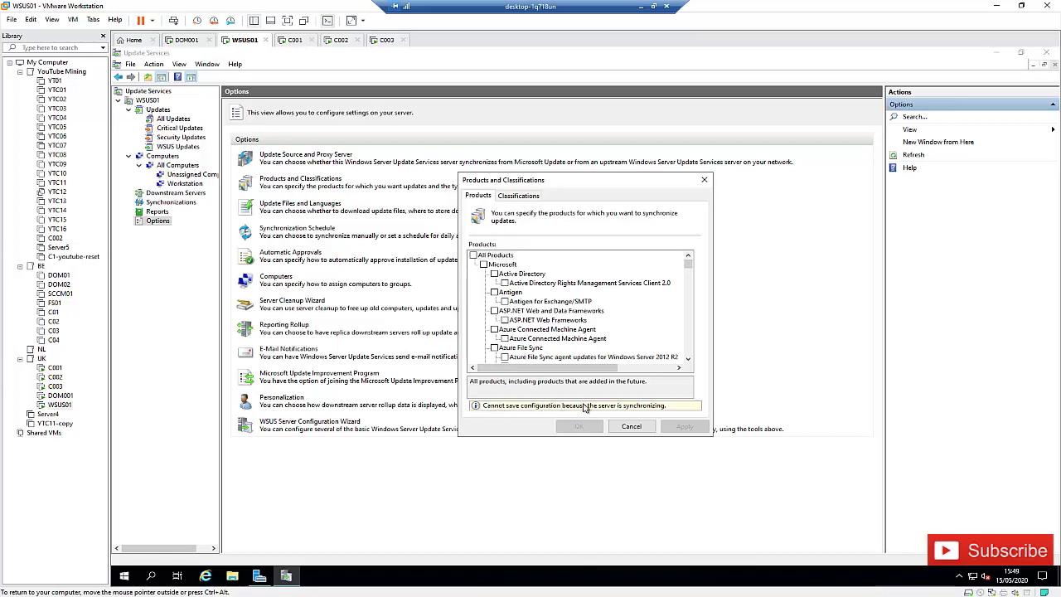
{"action": "left_click", "coordinate": [636, 427]}
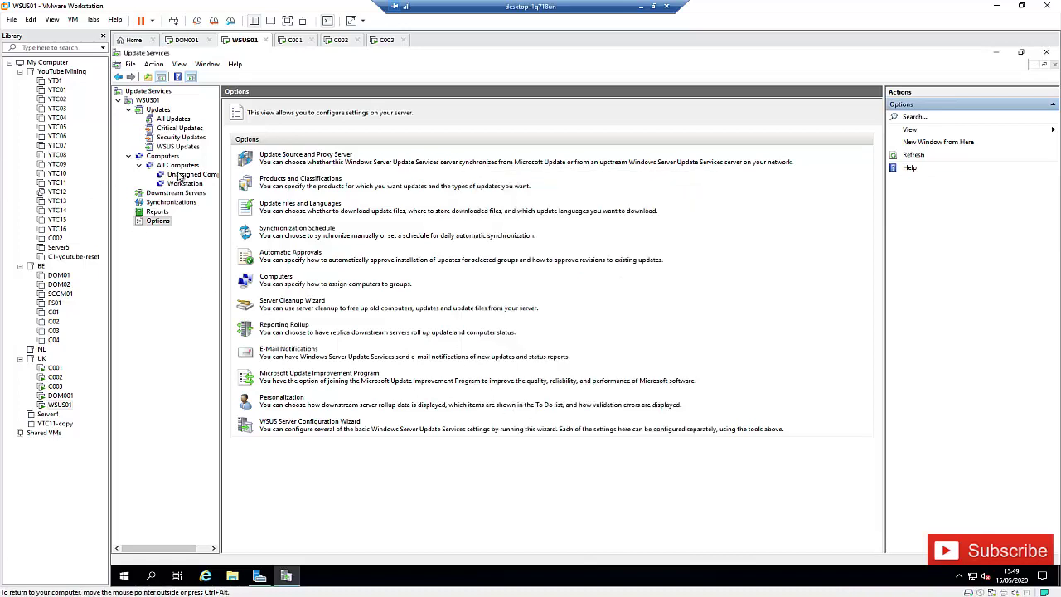
Check the running synchronization's progress, then bring up the Synchronization Schedule from Options
{"action": "left_click", "coordinate": [189, 202]}
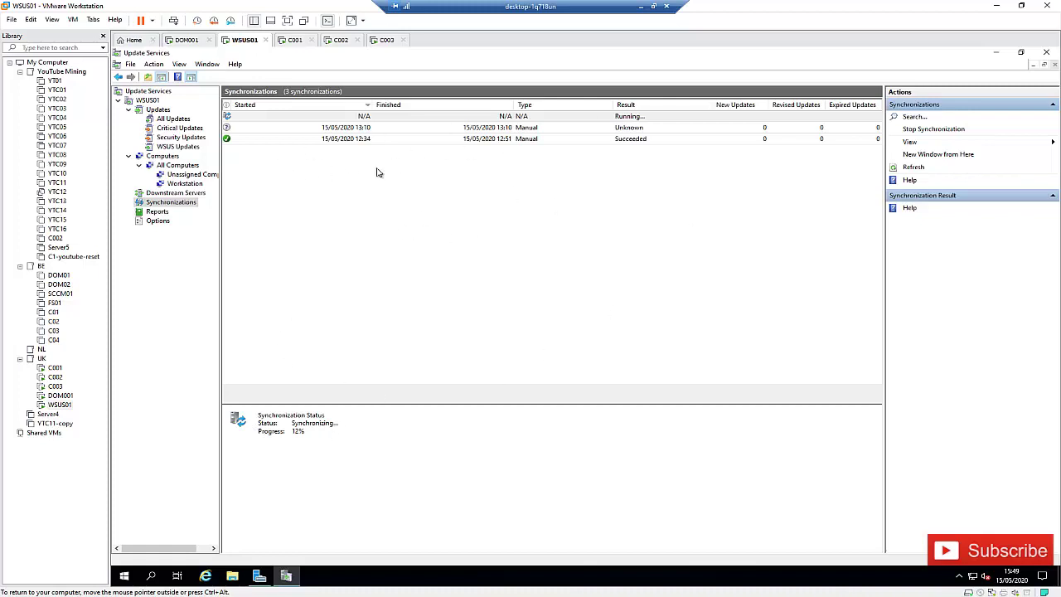
{"action": "left_click", "coordinate": [158, 221]}
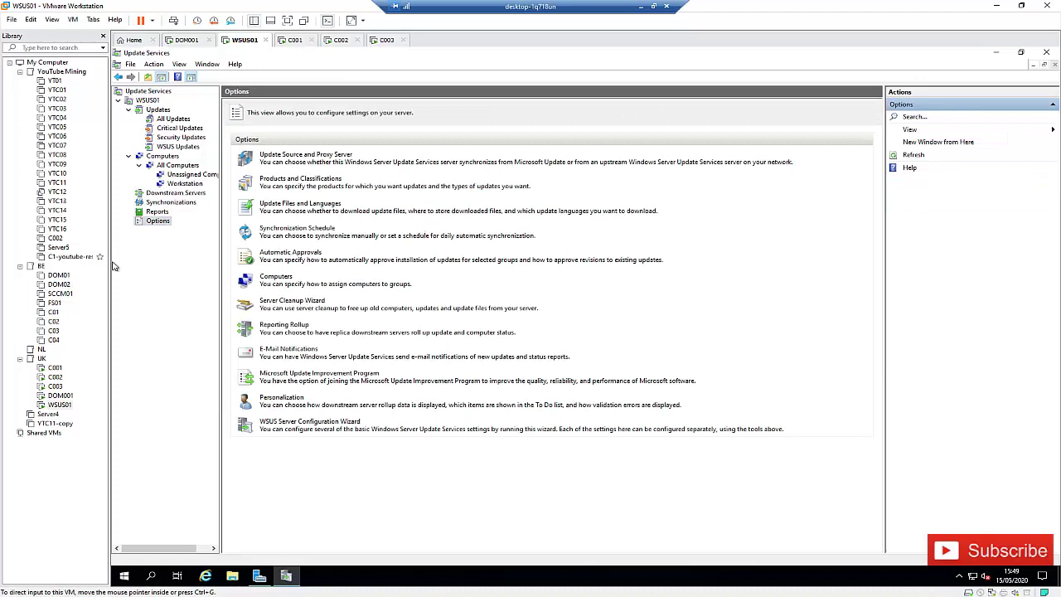
{"action": "left_click", "coordinate": [316, 228]}
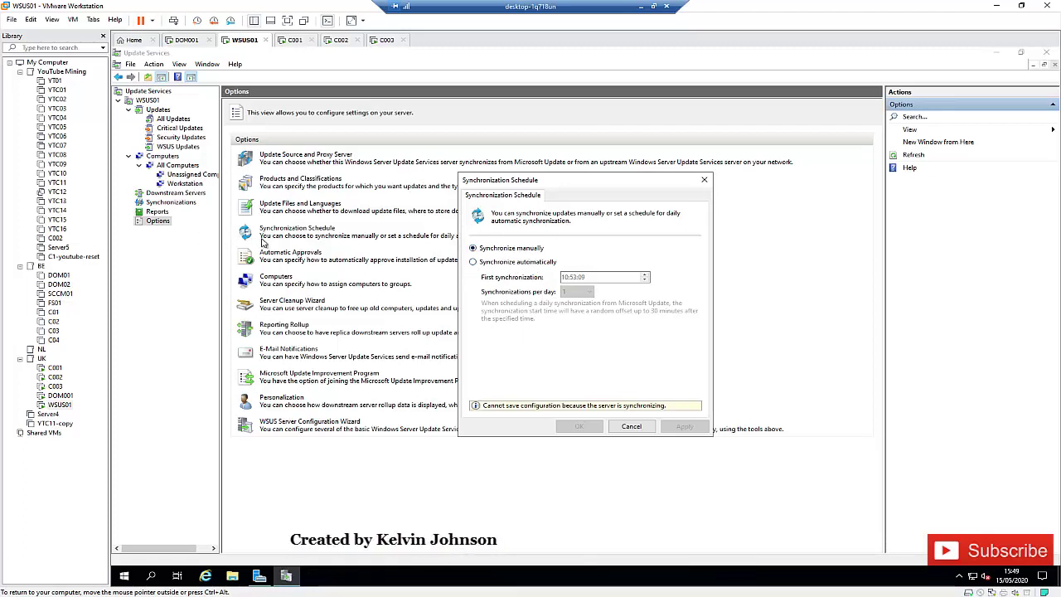
Switch the schedule to synchronize automatically, 2 times per day
{"action": "left_click", "coordinate": [499, 264]}
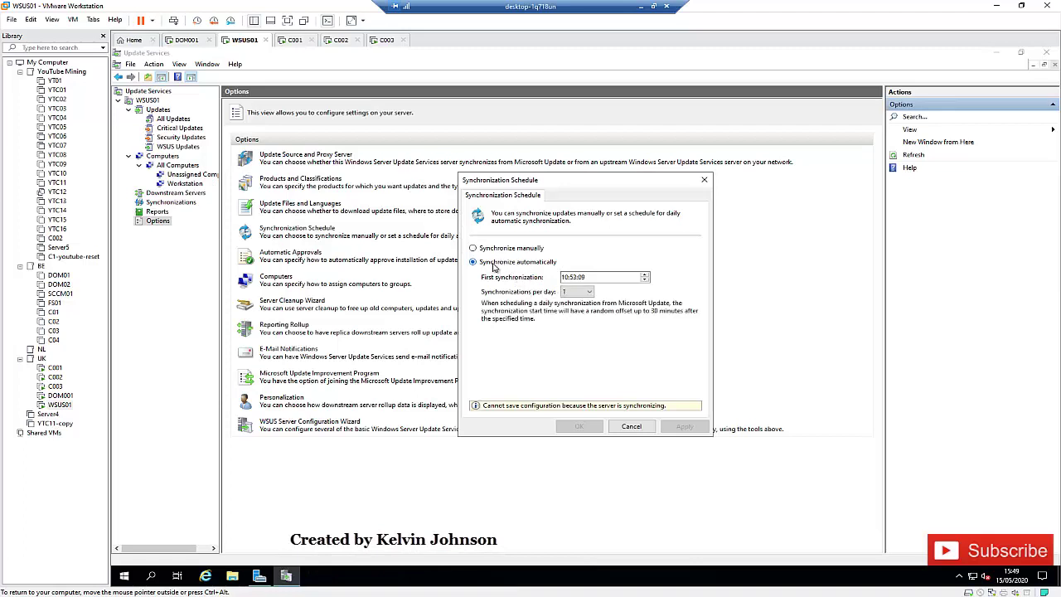
{"action": "left_click", "coordinate": [589, 292]}
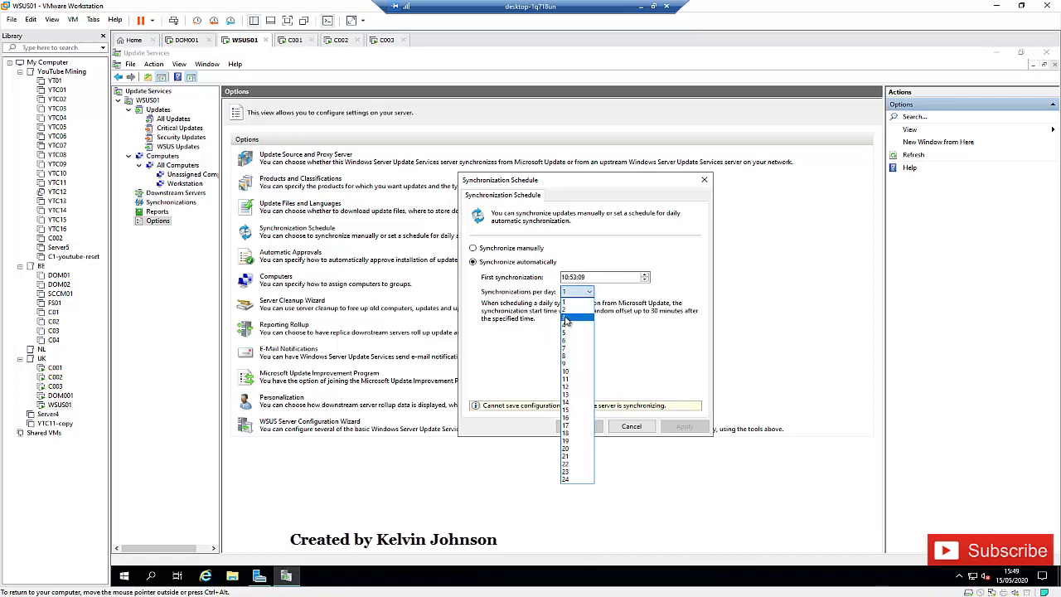
{"action": "left_click", "coordinate": [568, 310]}
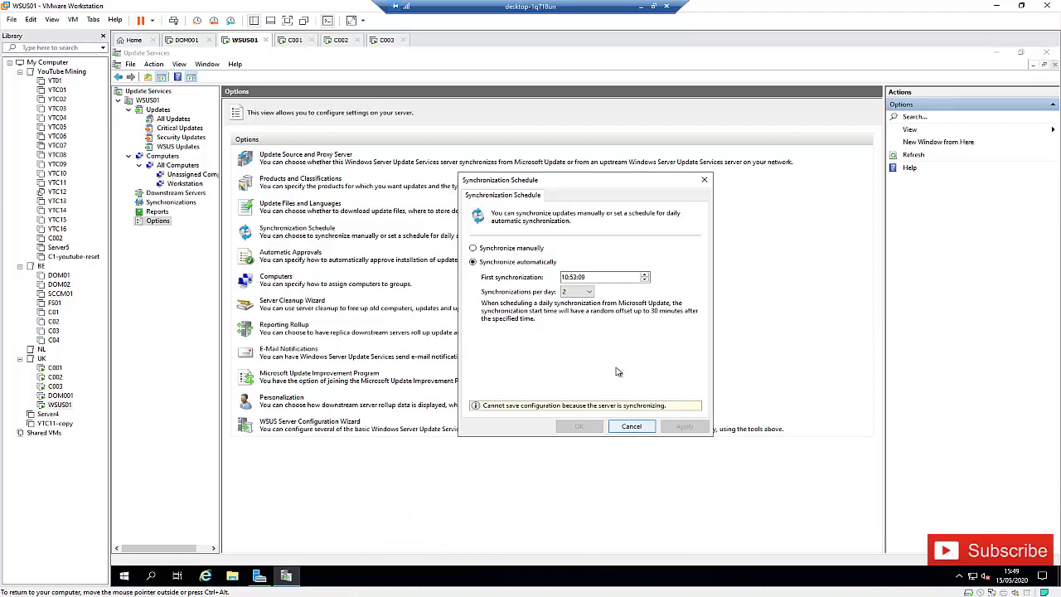
Discard the schedule, stop the running synchronization, and return to the Options page
{"action": "left_click", "coordinate": [630, 425]}
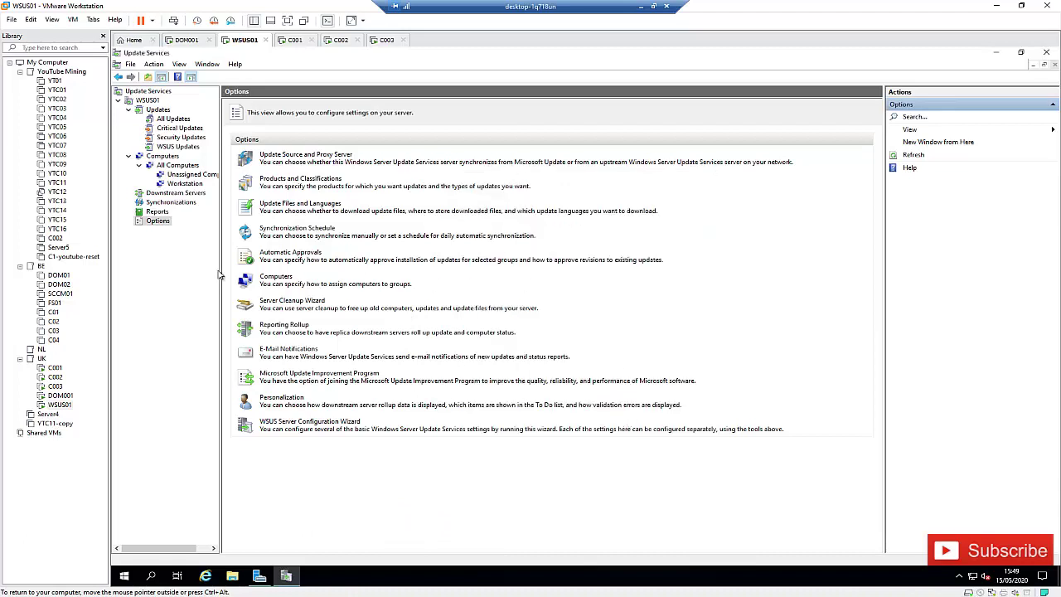
{"action": "left_click", "coordinate": [161, 202]}
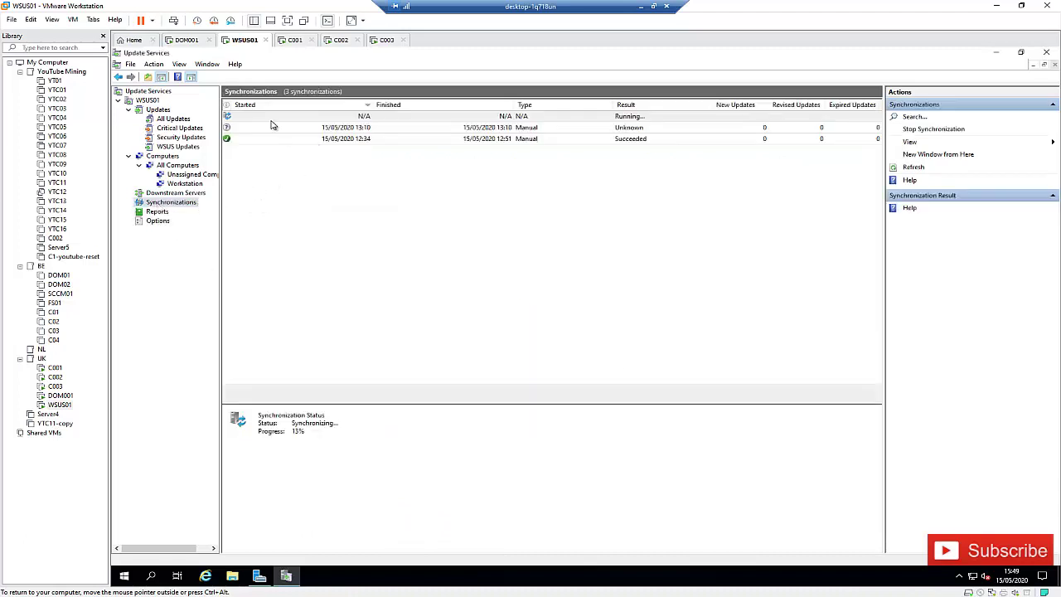
{"action": "left_click", "coordinate": [312, 117]}
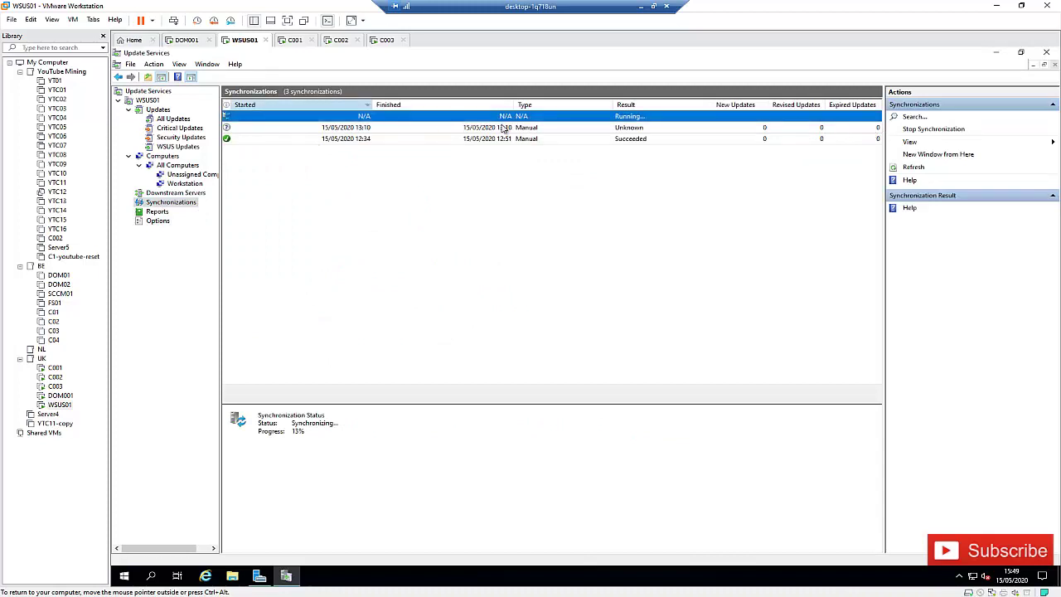
{"action": "left_click", "coordinate": [932, 130]}
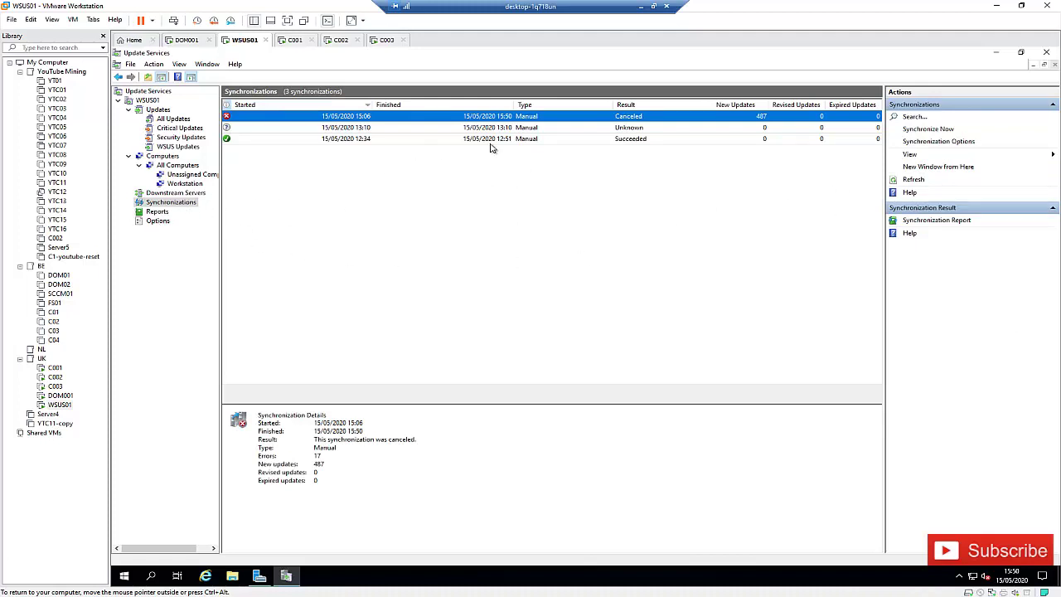
{"action": "left_click", "coordinate": [158, 221]}
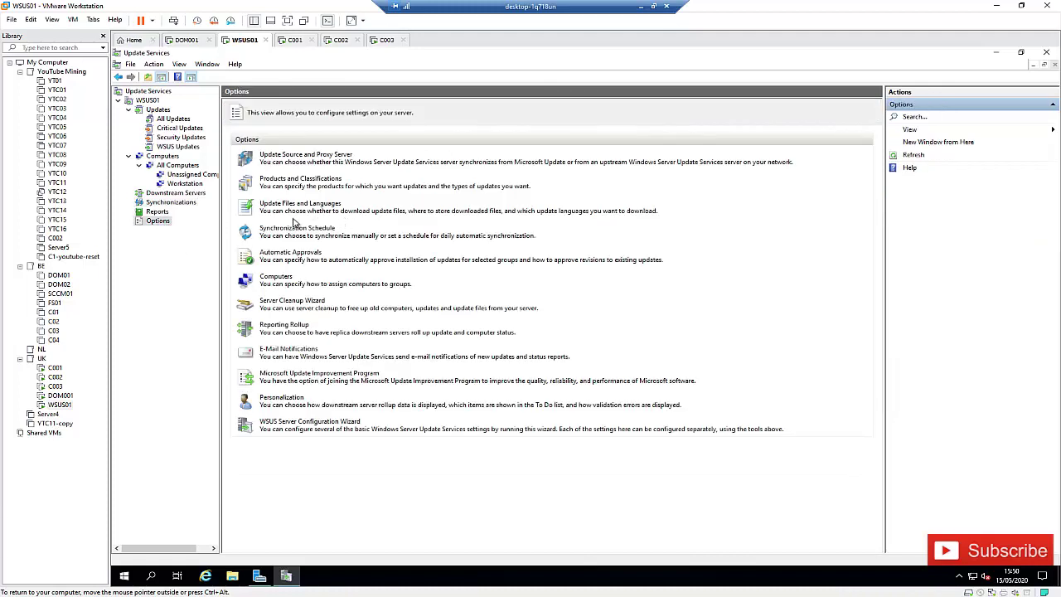
Save automatic synchronization at 2 per day, then review Computers assignment and cancel unchanged
{"action": "left_click", "coordinate": [303, 229]}
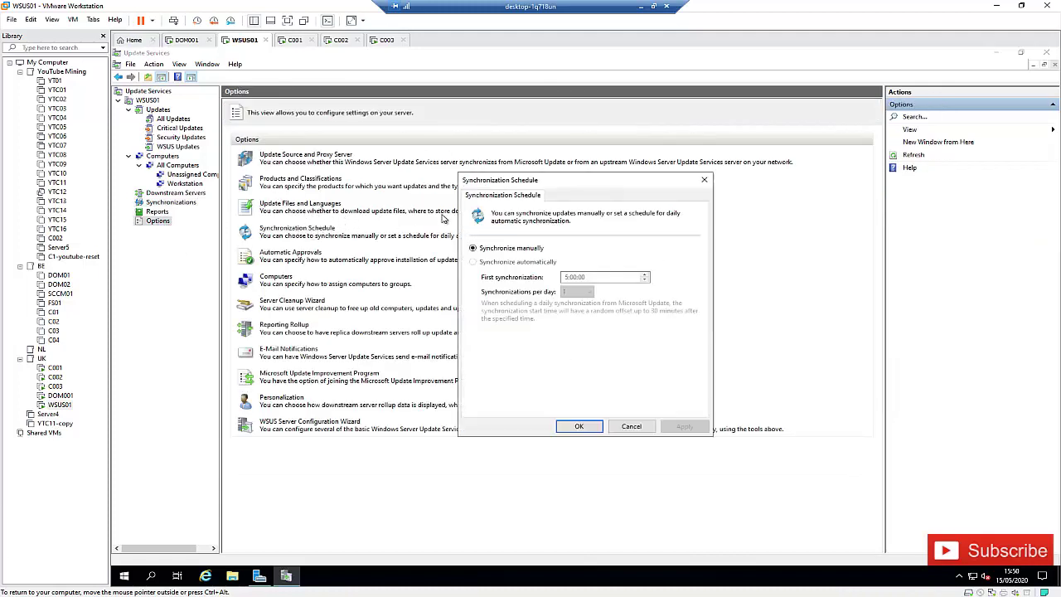
{"action": "left_click", "coordinate": [498, 262]}
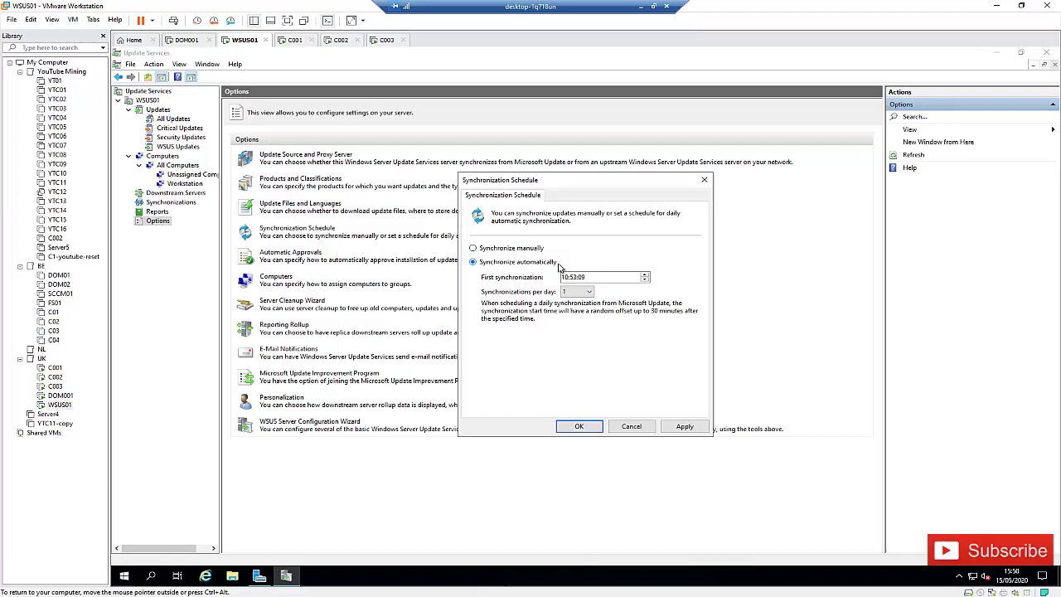
{"action": "left_click", "coordinate": [578, 291]}
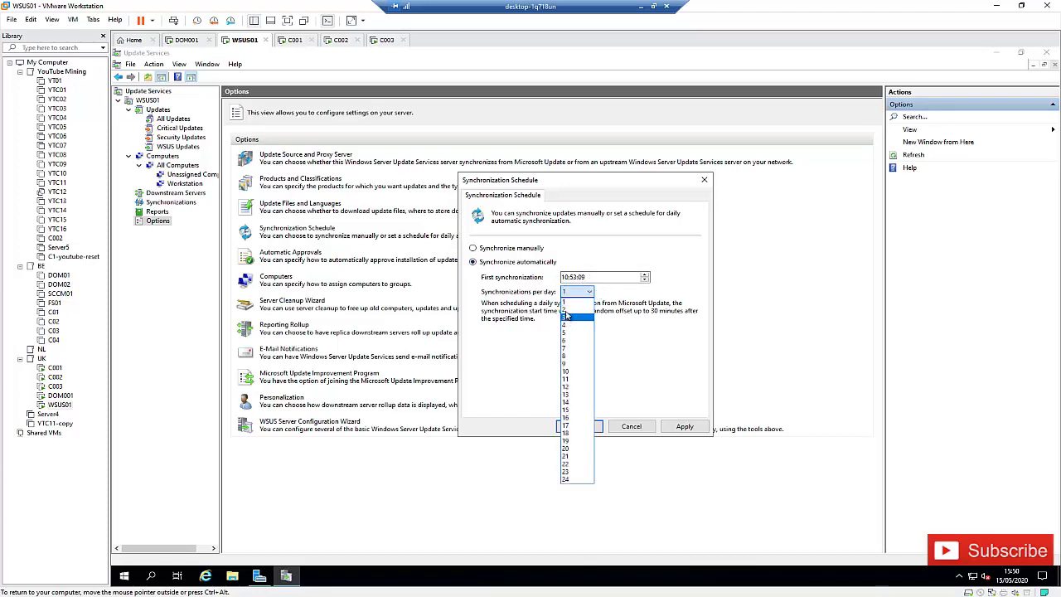
{"action": "left_click", "coordinate": [566, 309]}
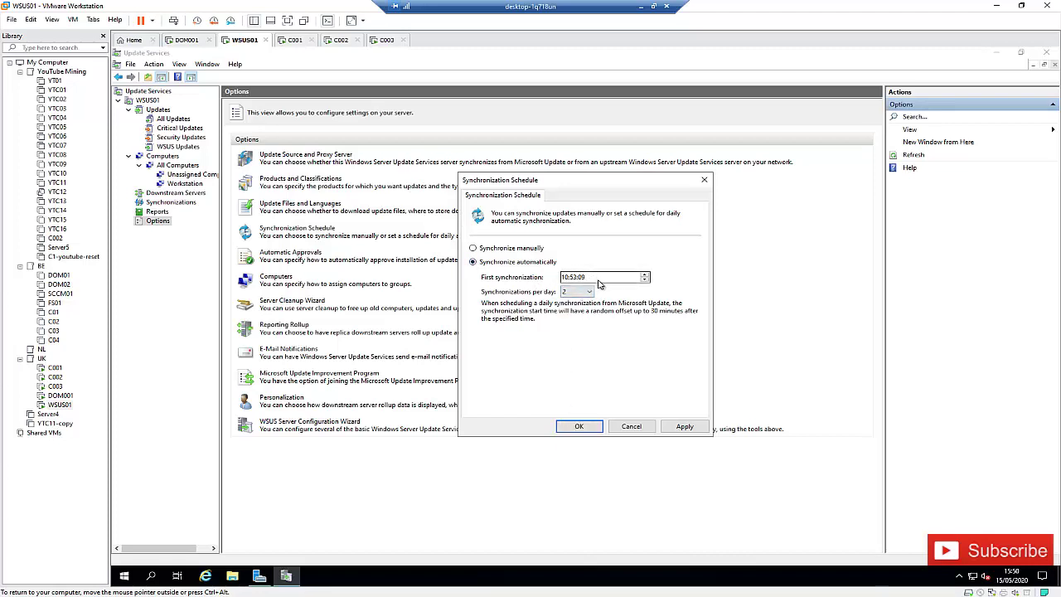
{"action": "left_click", "coordinate": [680, 426]}
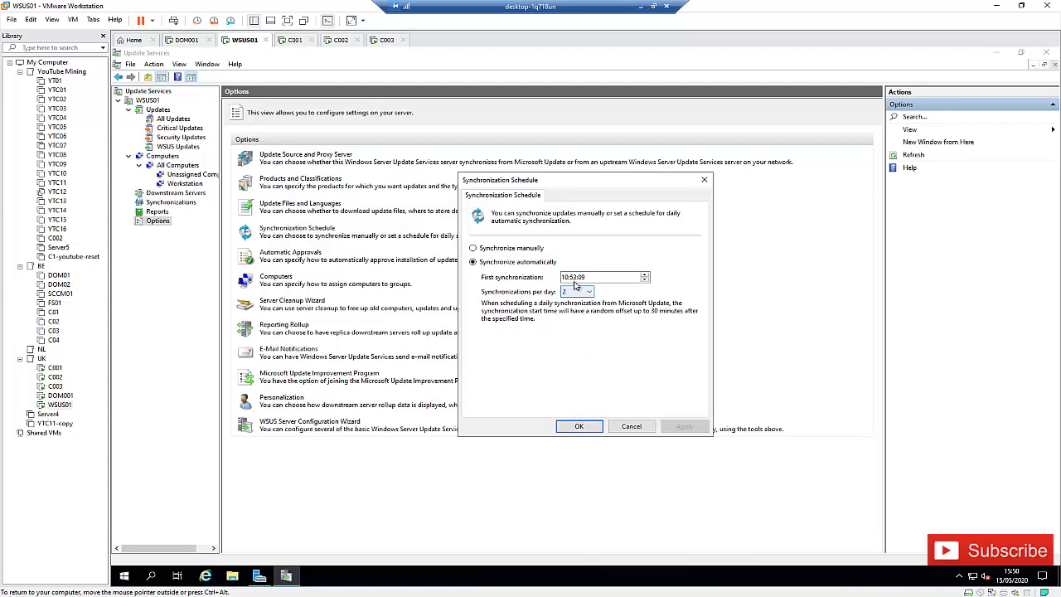
{"action": "left_click", "coordinate": [579, 426]}
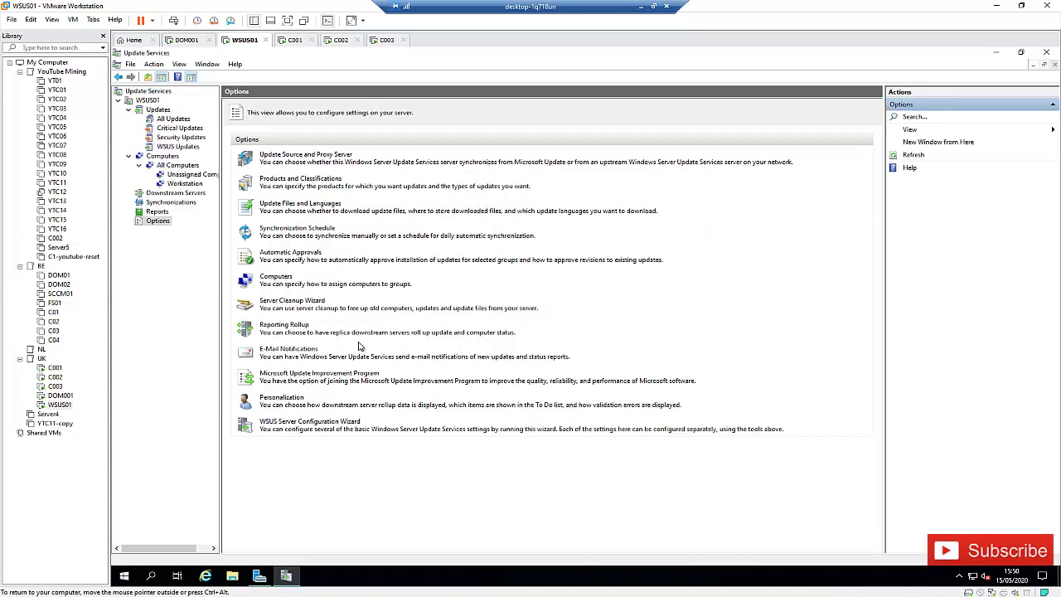
{"action": "left_click", "coordinate": [275, 279]}
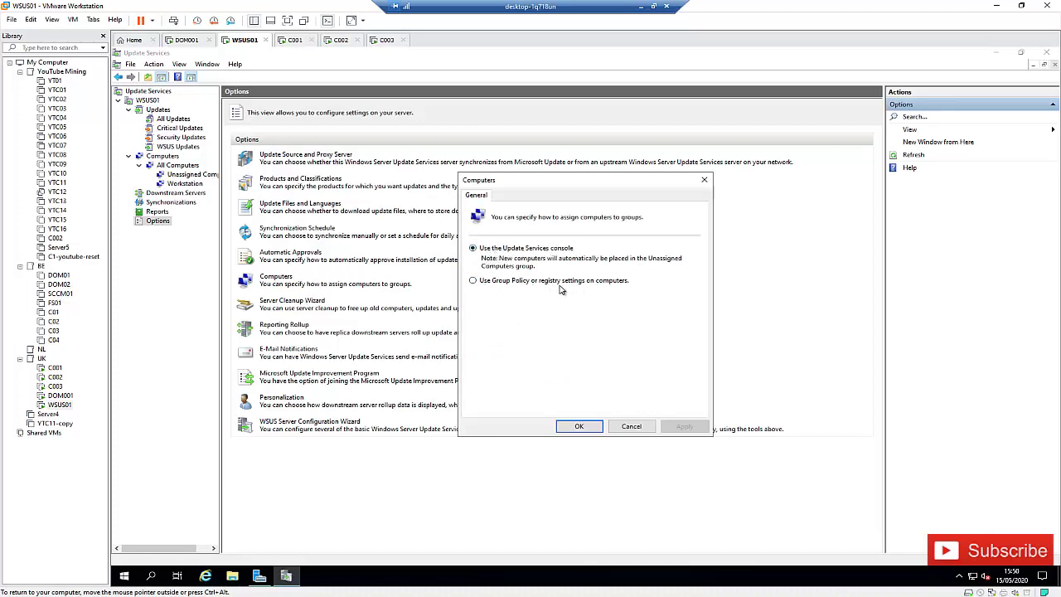
{"action": "left_click", "coordinate": [630, 428]}
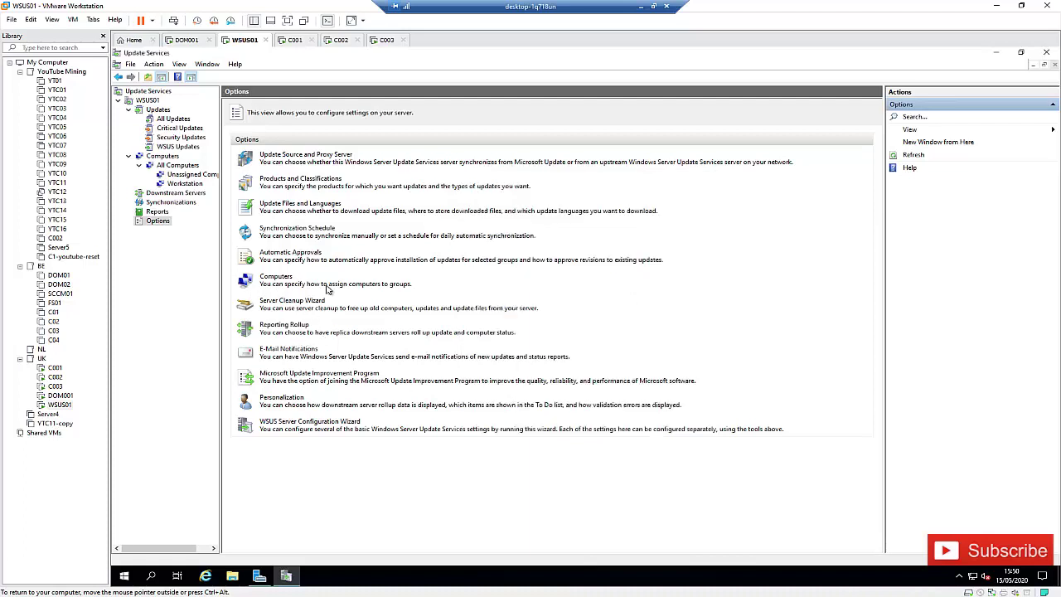
Start a new approval rule named Workstation with classification, product and deadline conditions ticked
{"action": "left_click", "coordinate": [286, 256]}
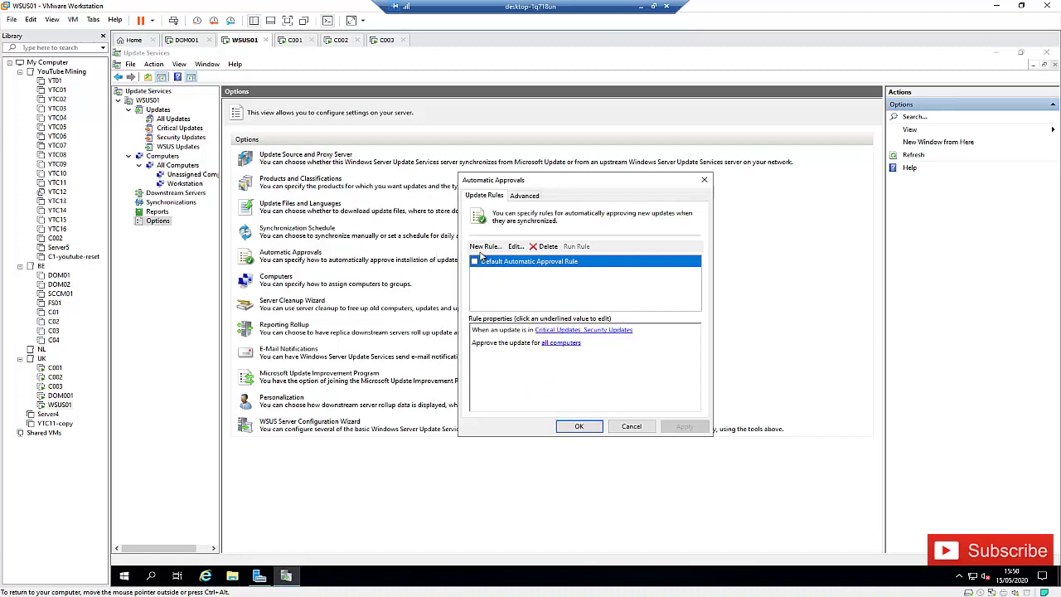
{"action": "left_click", "coordinate": [486, 247]}
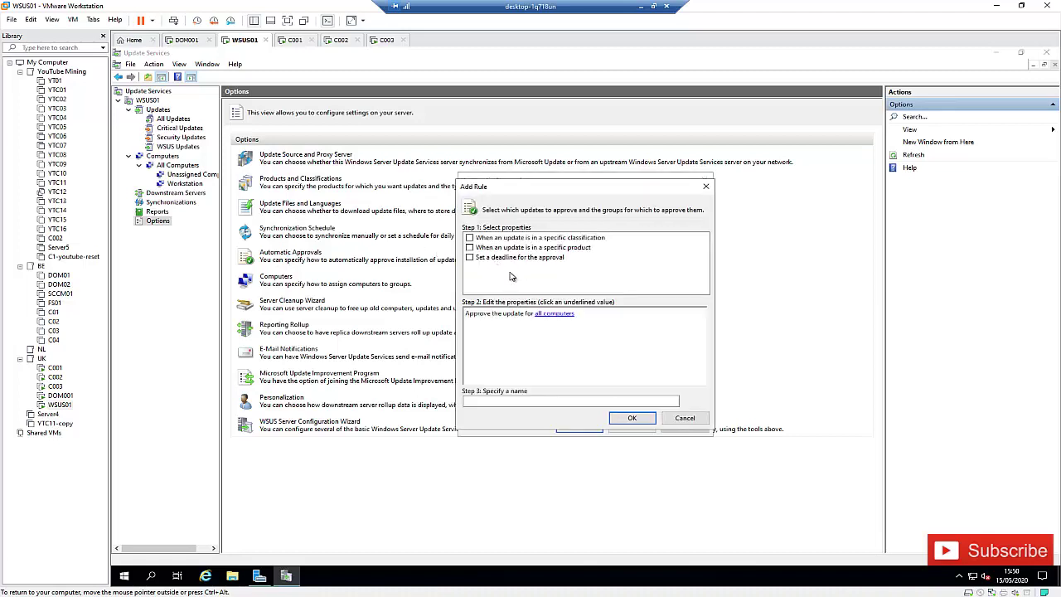
{"action": "left_click", "coordinate": [510, 400]}
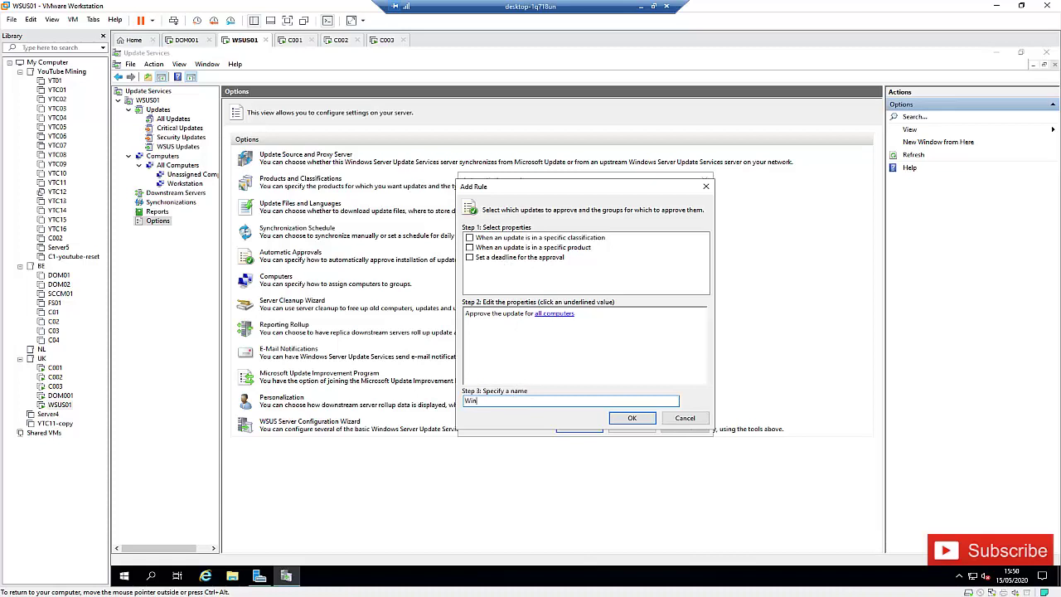
{"action": "type", "text": "Window"}
{"action": "key", "text": "BackSpace"}
{"action": "left_click", "coordinate": [474, 239]}
{"action": "left_click", "coordinate": [469, 238]}
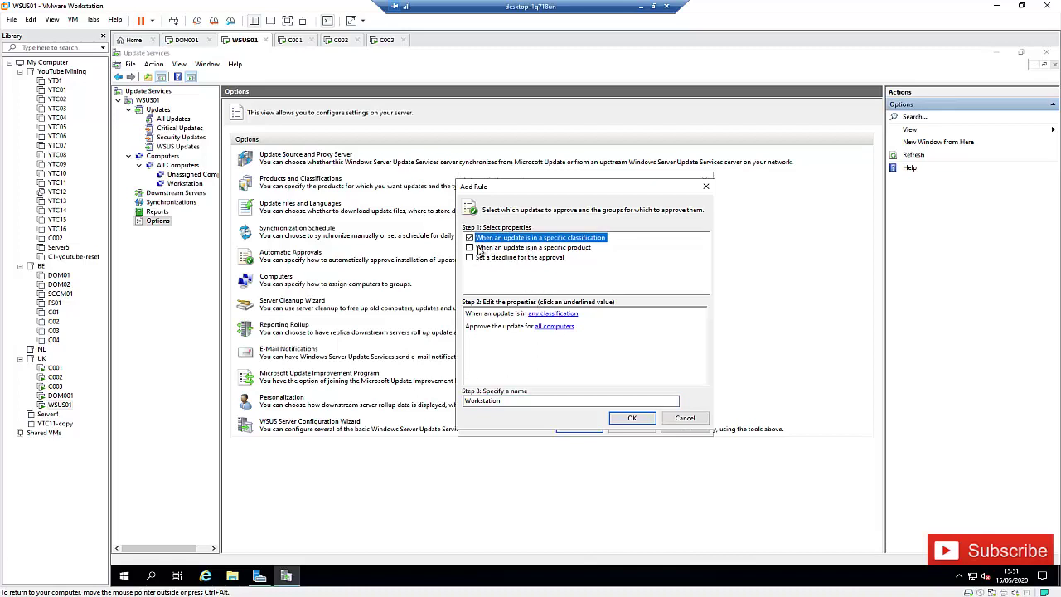
{"action": "left_click", "coordinate": [479, 247]}
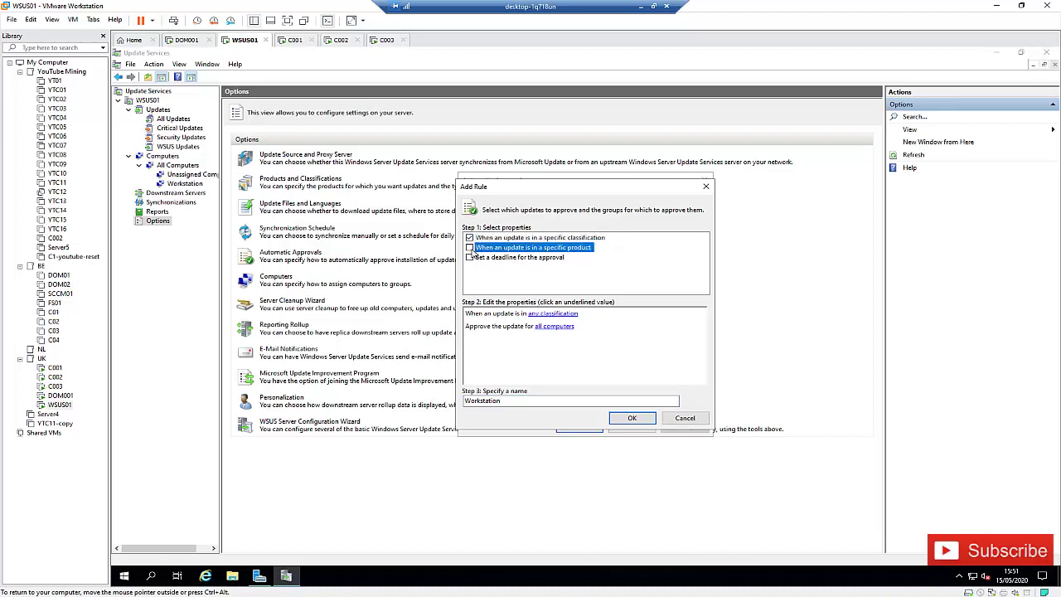
{"action": "left_click", "coordinate": [470, 248]}
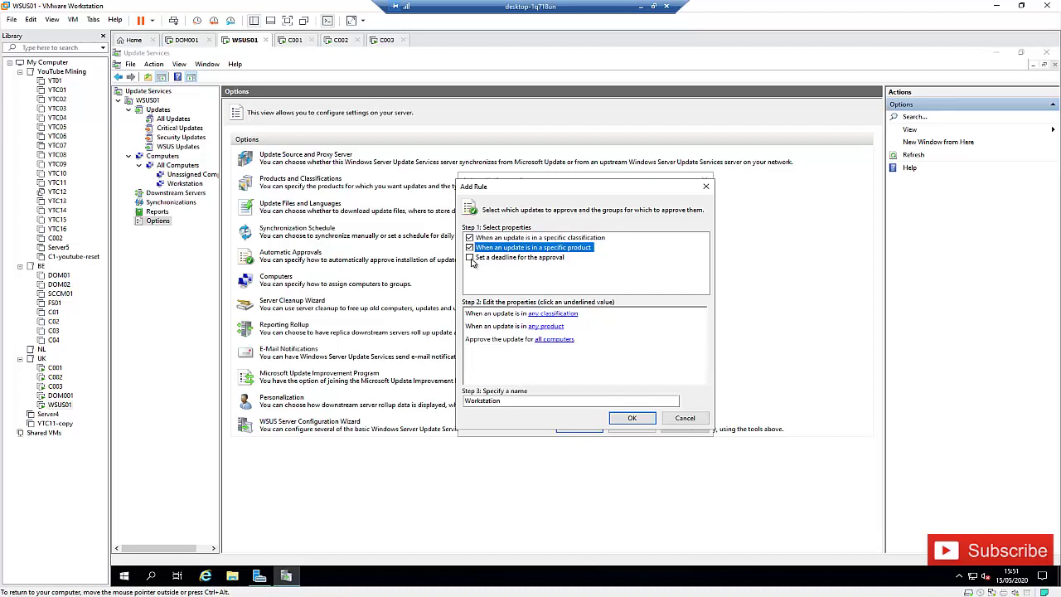
{"action": "left_click", "coordinate": [470, 258]}
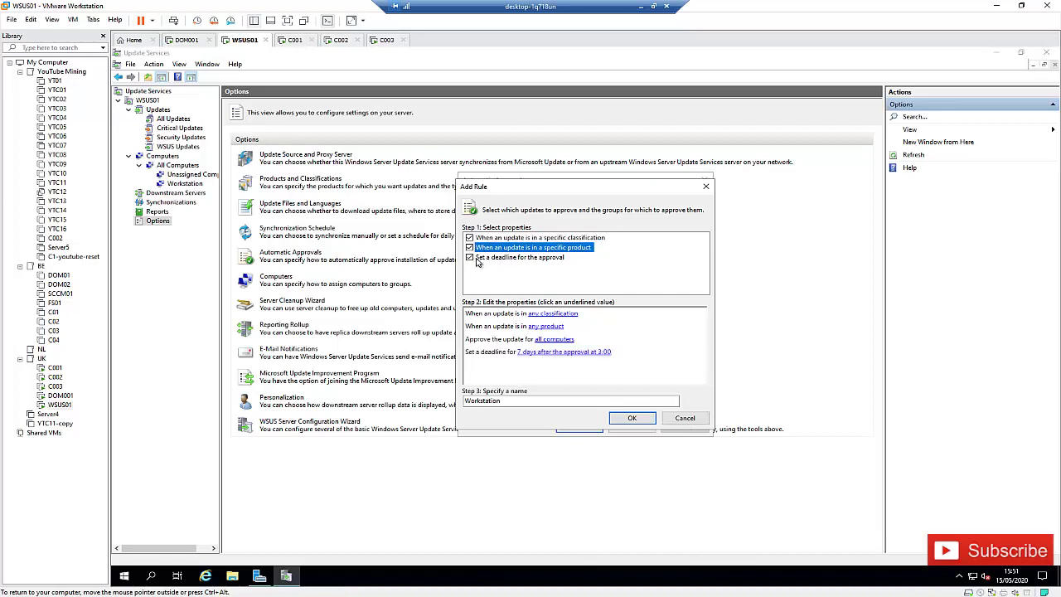
{"action": "left_click", "coordinate": [553, 316]}
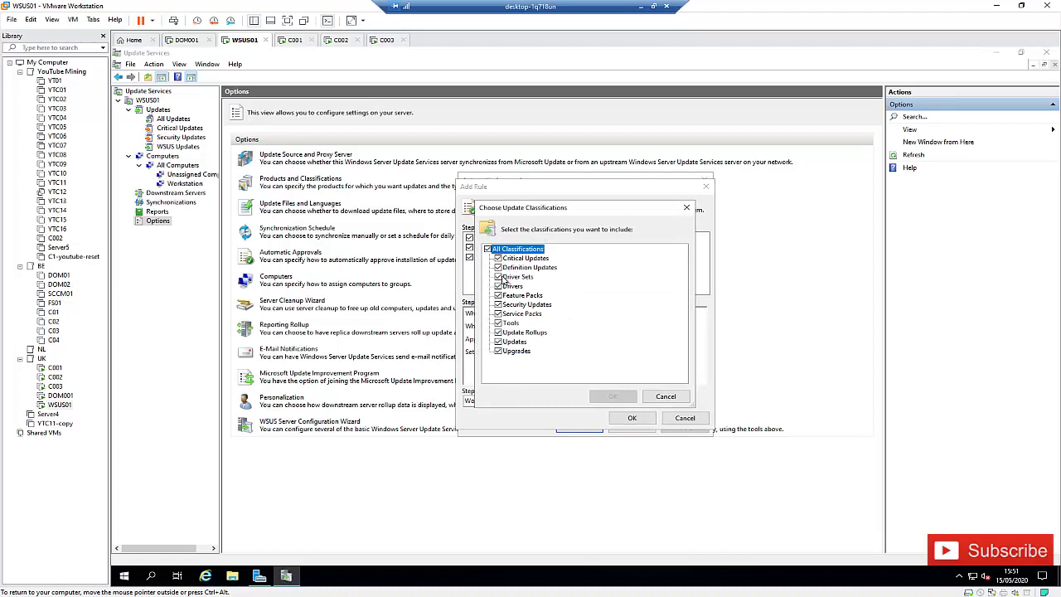
Exclude Driver Sets and Update Rollups from the classifications and keep Windows as the product
{"action": "left_click", "coordinate": [498, 277]}
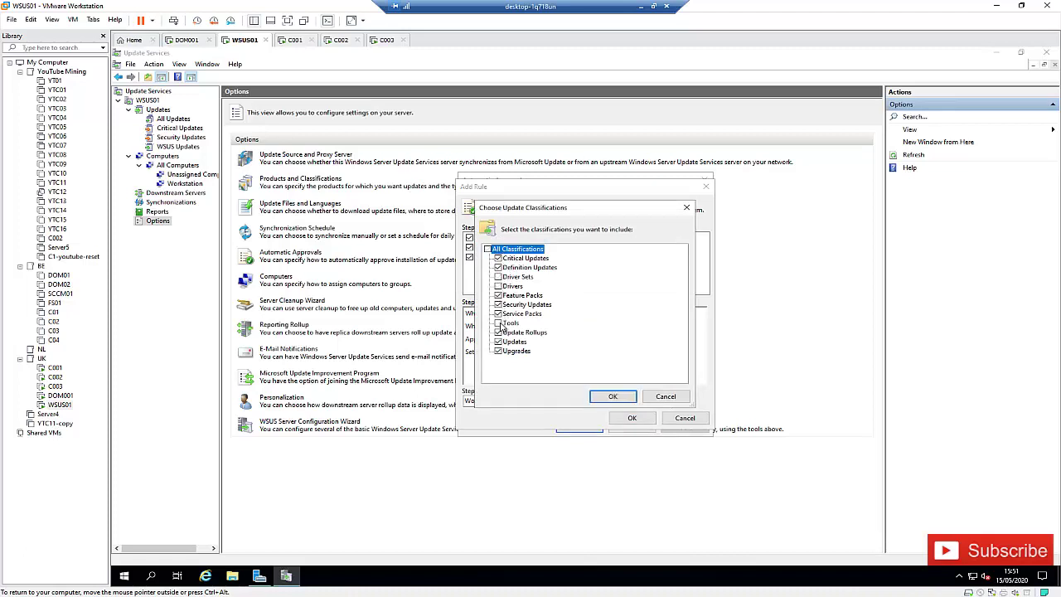
{"action": "left_click", "coordinate": [498, 333]}
{"action": "left_click", "coordinate": [613, 397]}
{"action": "left_click", "coordinate": [535, 250]}
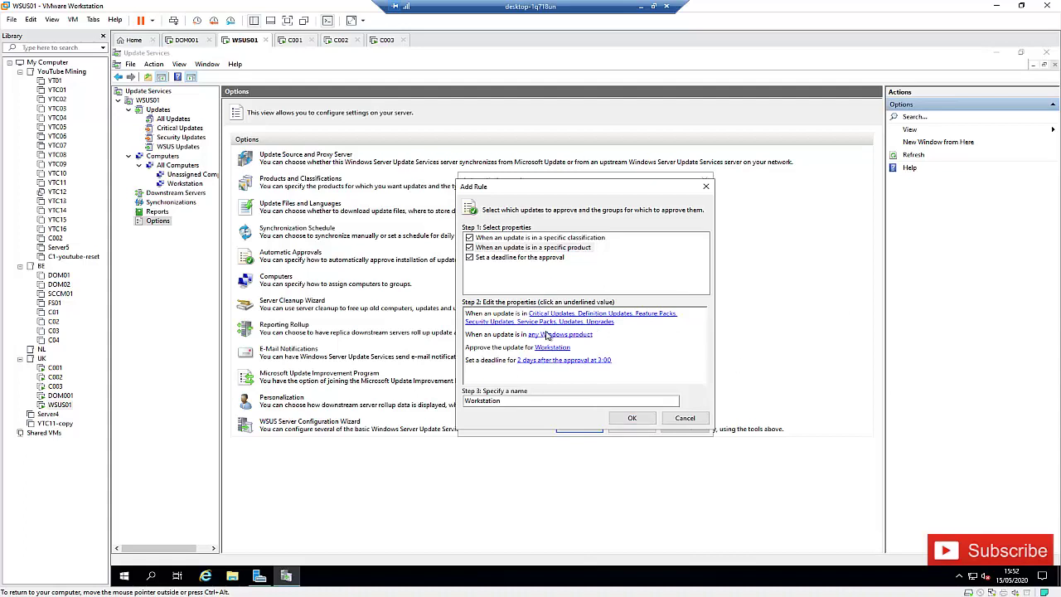
{"action": "left_click", "coordinate": [569, 337]}
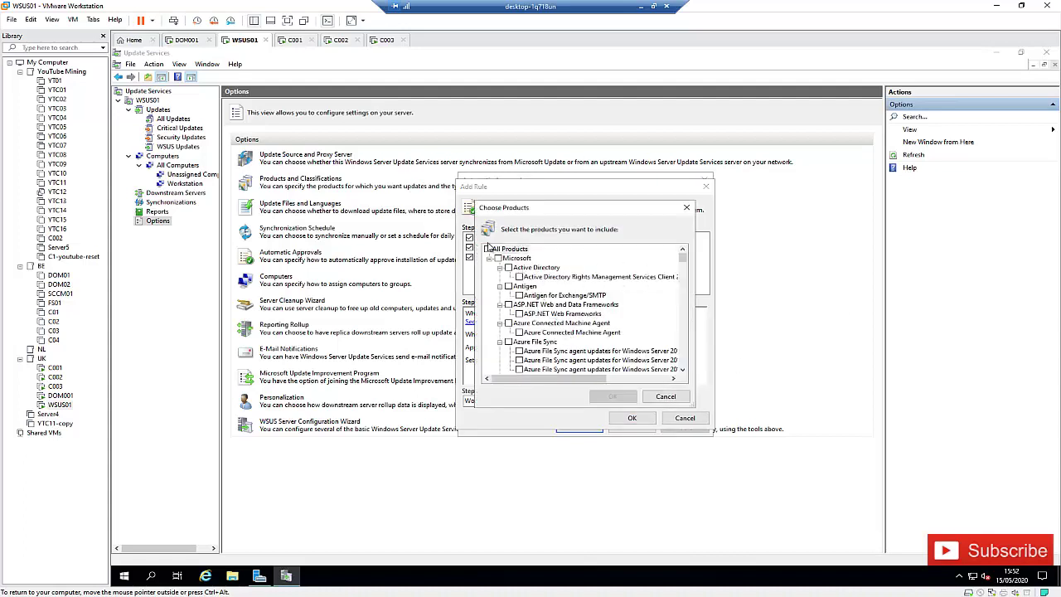
{"action": "left_click", "coordinate": [488, 248]}
{"action": "left_click_drag", "start_coordinate": [682, 259], "coordinate": [684, 333]}
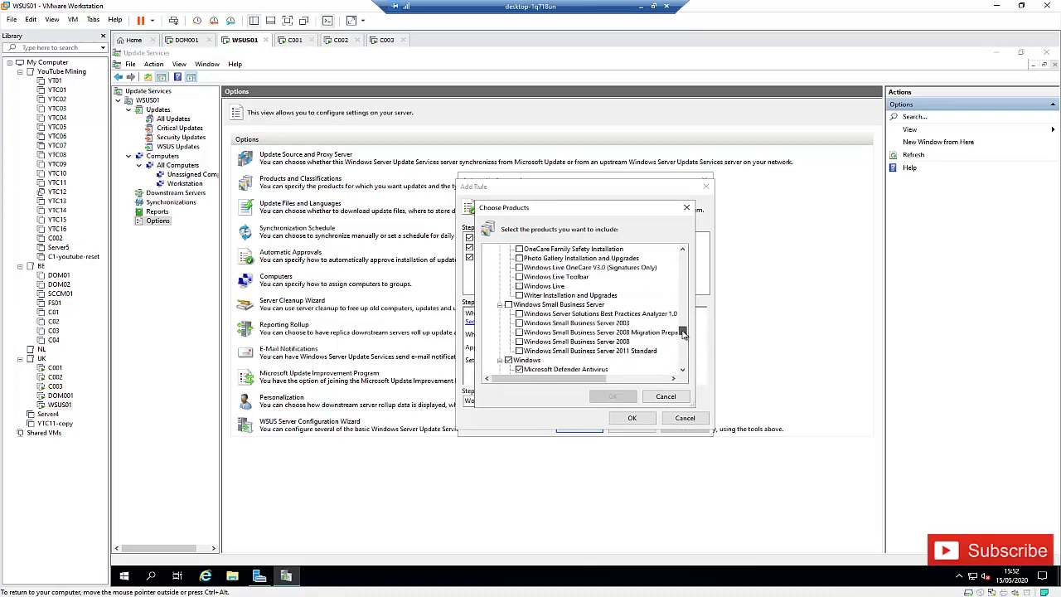
{"action": "left_click", "coordinate": [613, 396]}
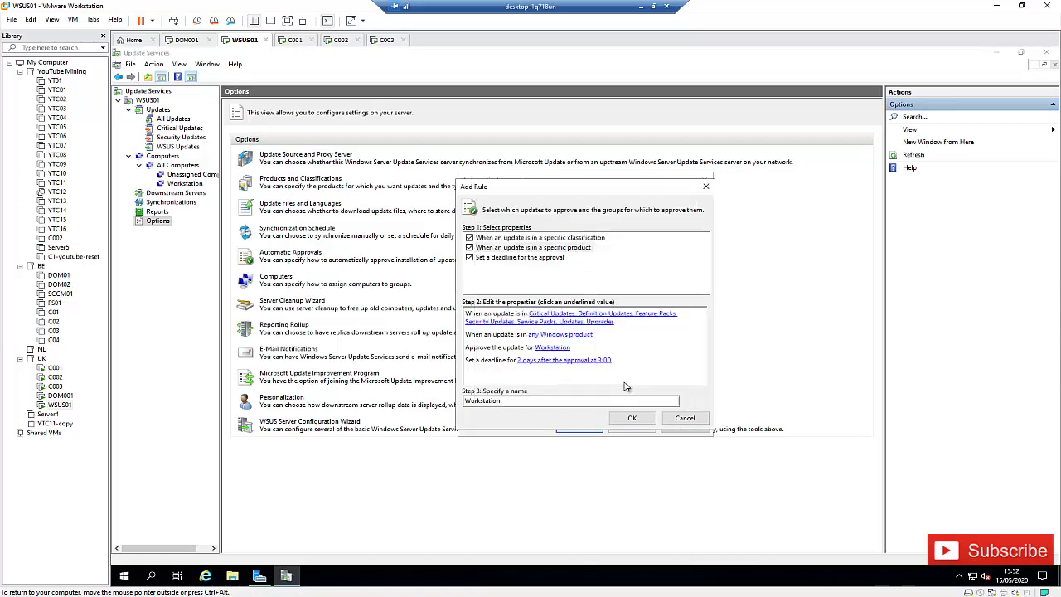
Keep Workstation as target group with a 2-day deadline at 3:00, and save the rule
{"action": "left_click", "coordinate": [556, 348]}
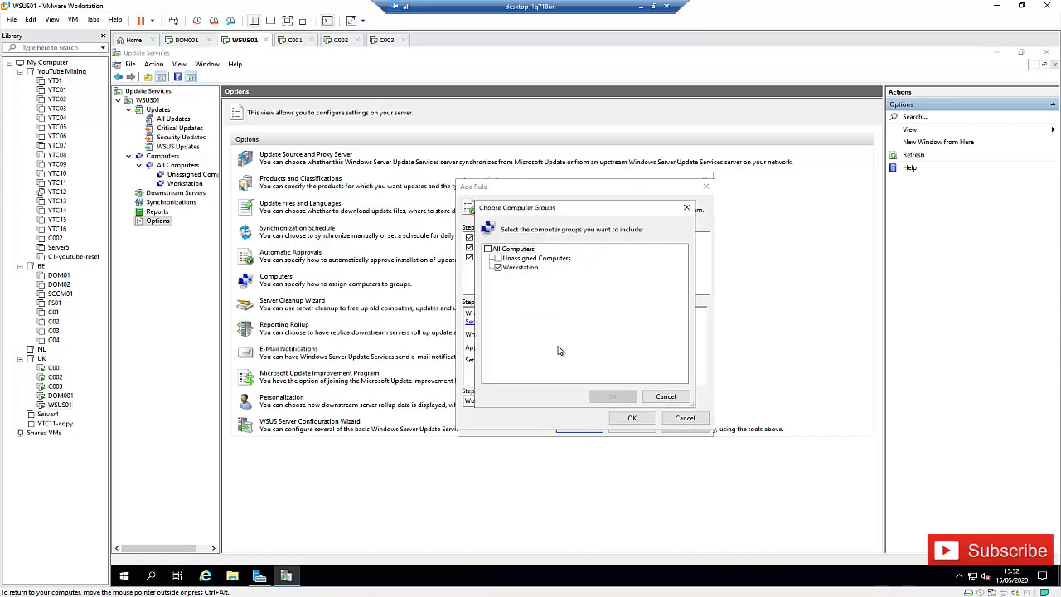
{"action": "left_click", "coordinate": [666, 396]}
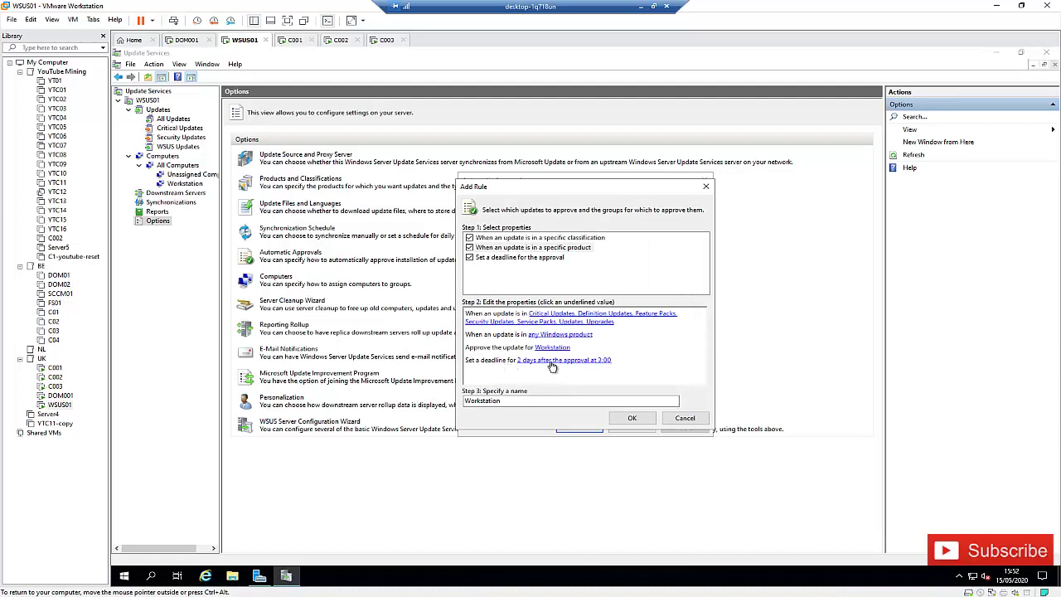
{"action": "left_click", "coordinate": [552, 363]}
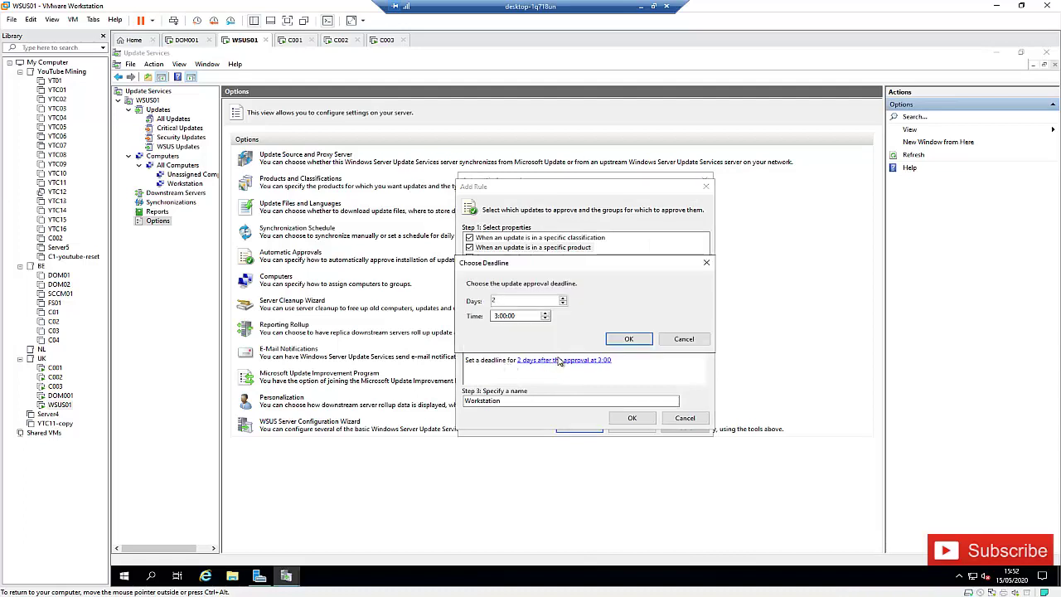
{"action": "left_click", "coordinate": [630, 340]}
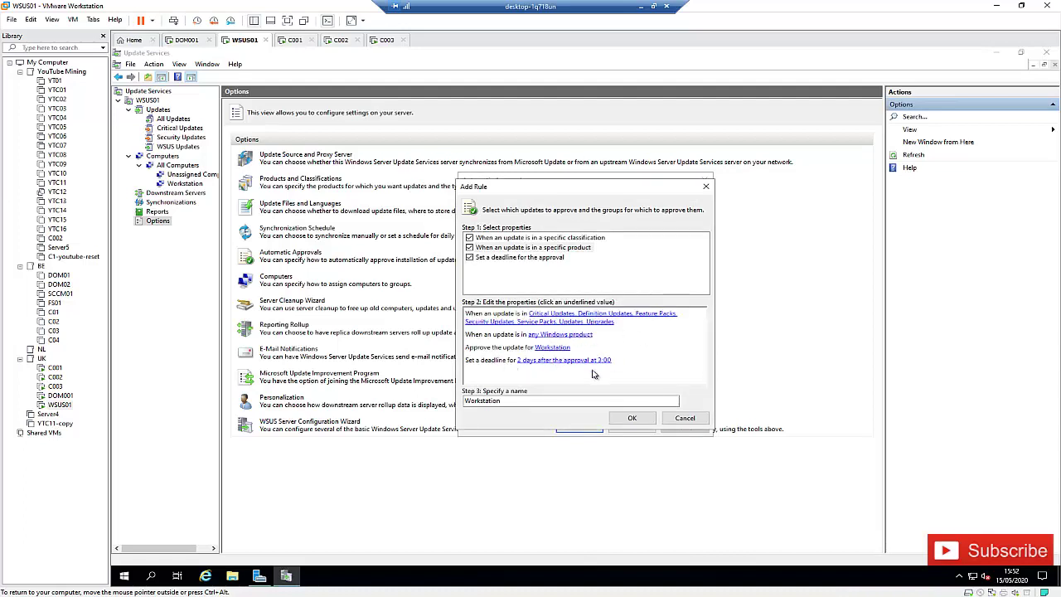
{"action": "left_click", "coordinate": [631, 418]}
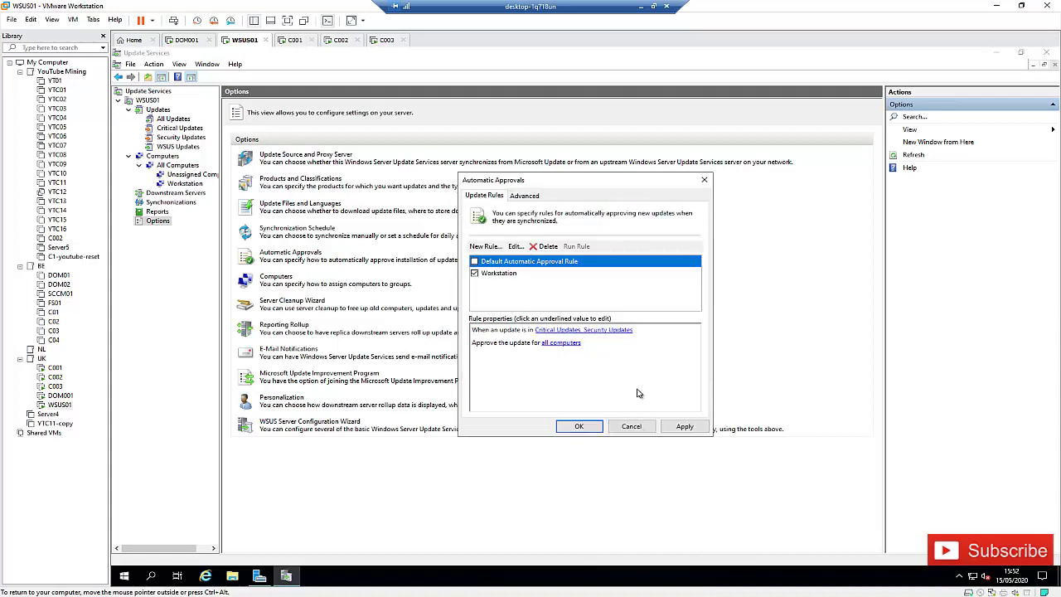
Apply and close the Automatic Approvals settings, then bring up E-Mail Notifications
{"action": "left_click", "coordinate": [673, 426]}
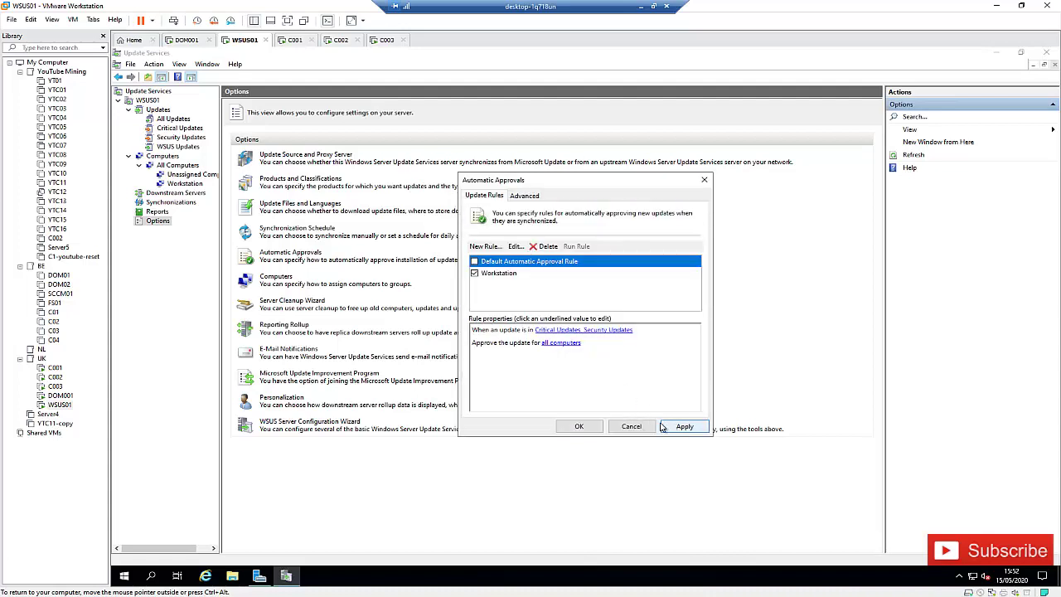
{"action": "left_click", "coordinate": [577, 428]}
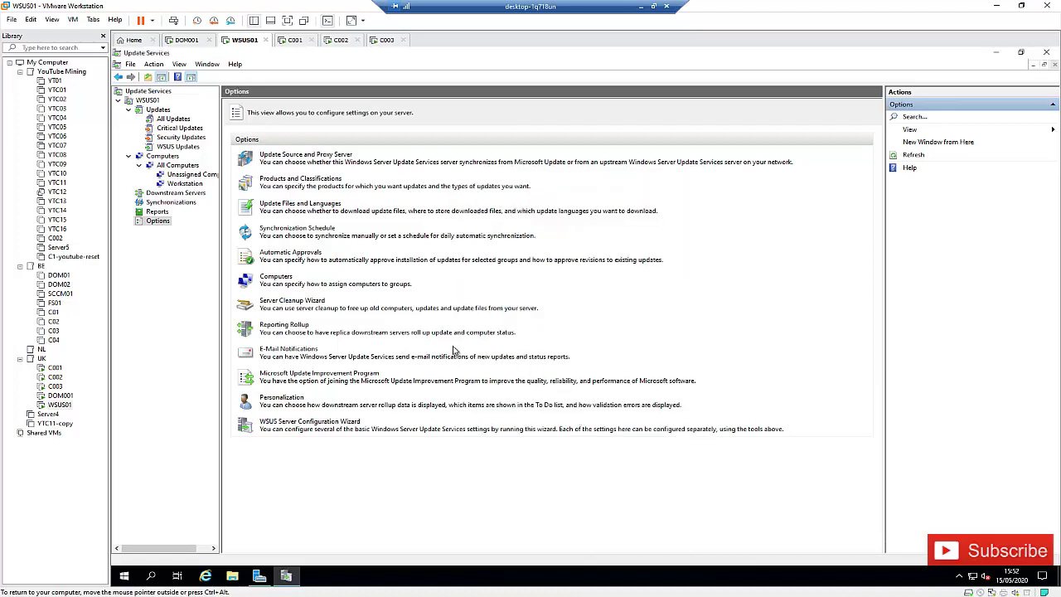
{"action": "left_click", "coordinate": [297, 349]}
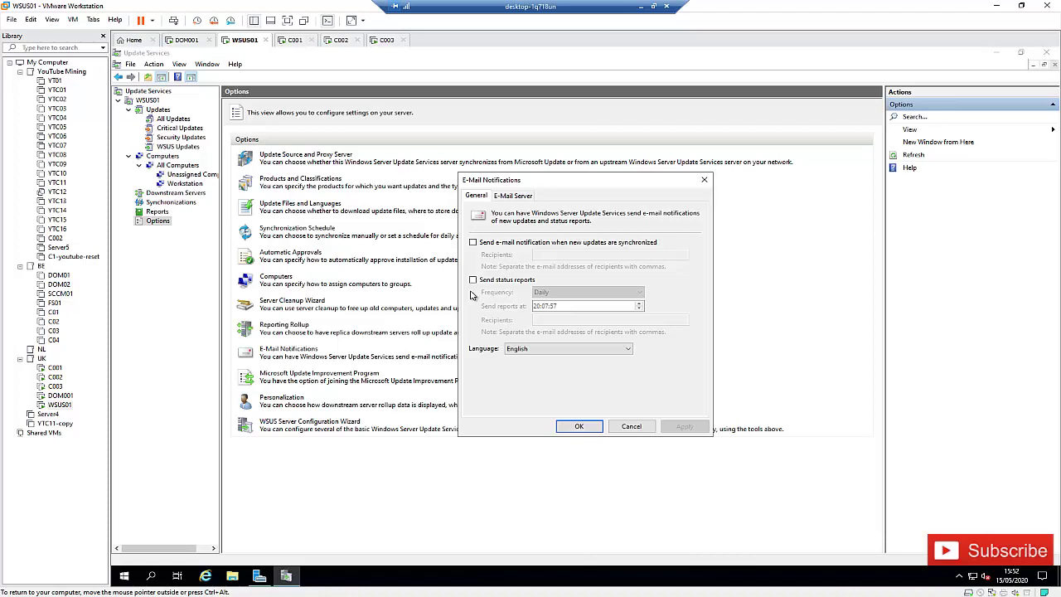
Enable new-update e-mails and weekly status reports, and require SMTP server authentication
{"action": "left_click", "coordinate": [485, 244]}
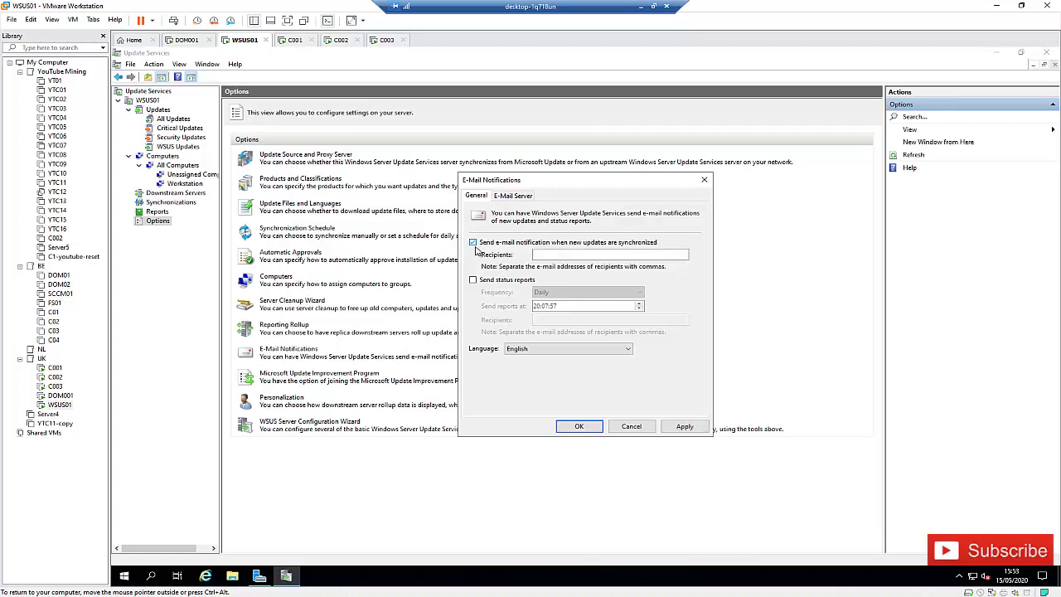
{"action": "left_click", "coordinate": [499, 282]}
{"action": "left_click", "coordinate": [547, 292]}
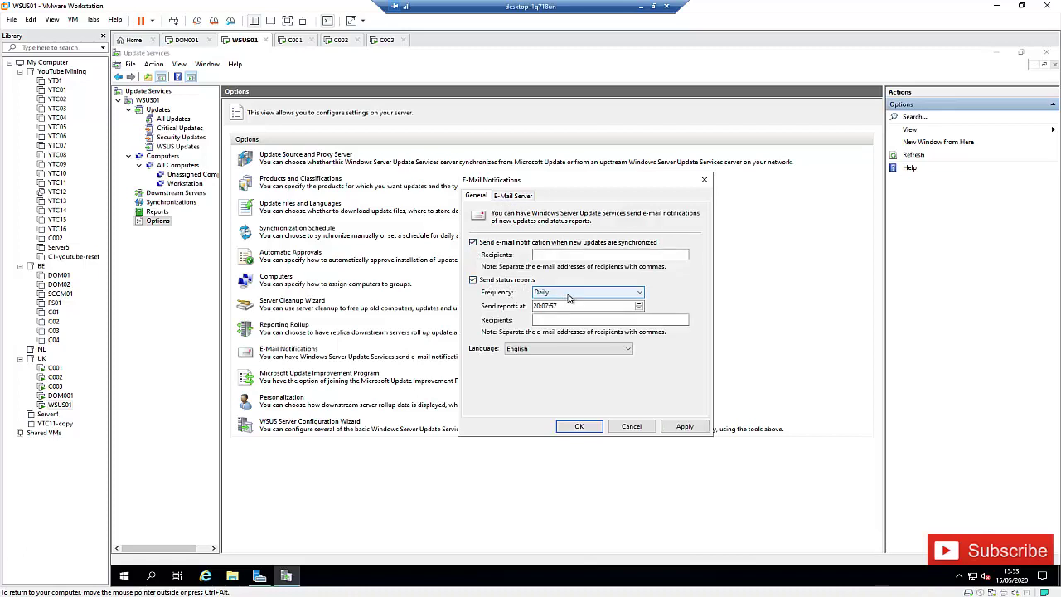
{"action": "left_click", "coordinate": [558, 306]}
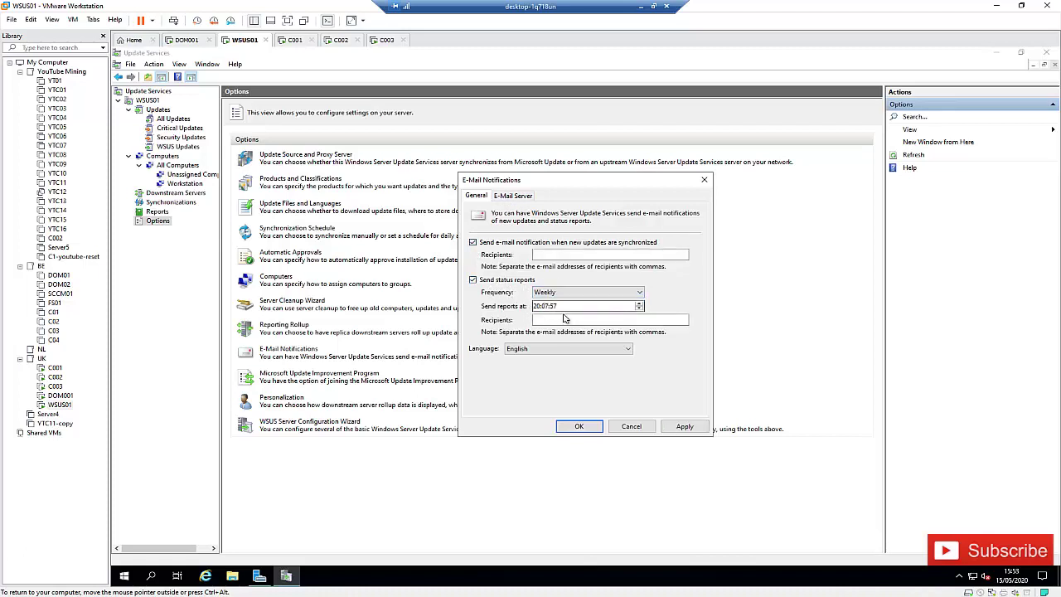
{"action": "left_click", "coordinate": [525, 201]}
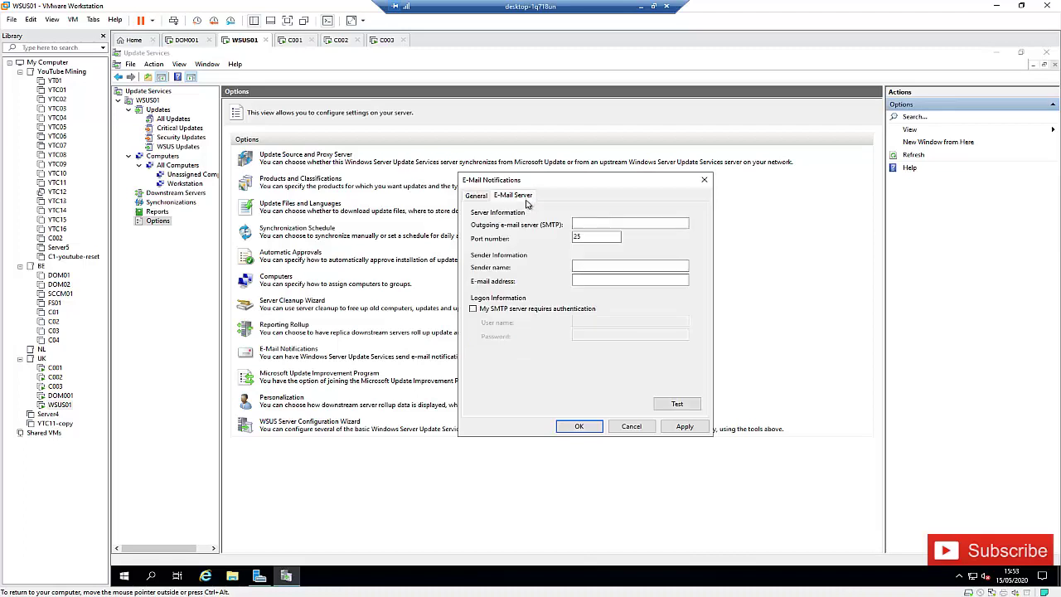
{"action": "left_click", "coordinate": [592, 227]}
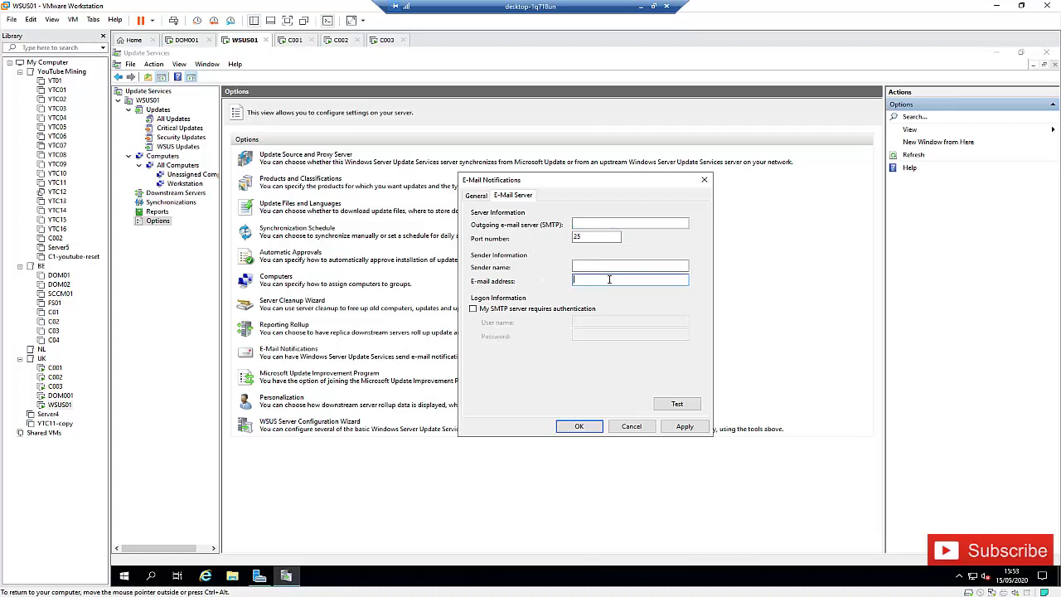
{"action": "left_click", "coordinate": [472, 310]}
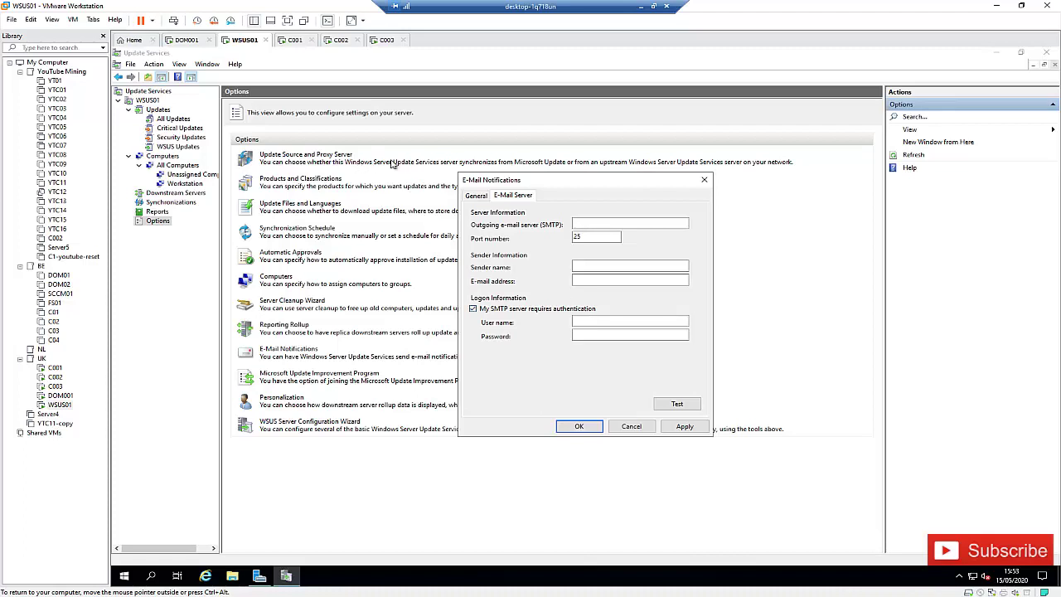
Set status reports back to daily and close the dialog without saving
{"action": "left_click", "coordinate": [479, 197]}
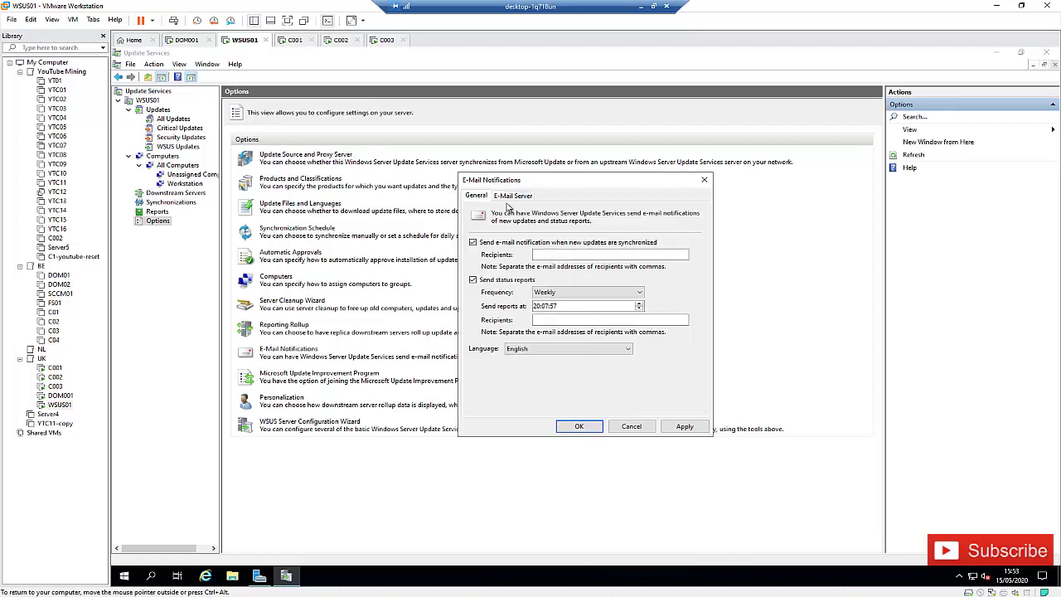
{"action": "left_click", "coordinate": [566, 295]}
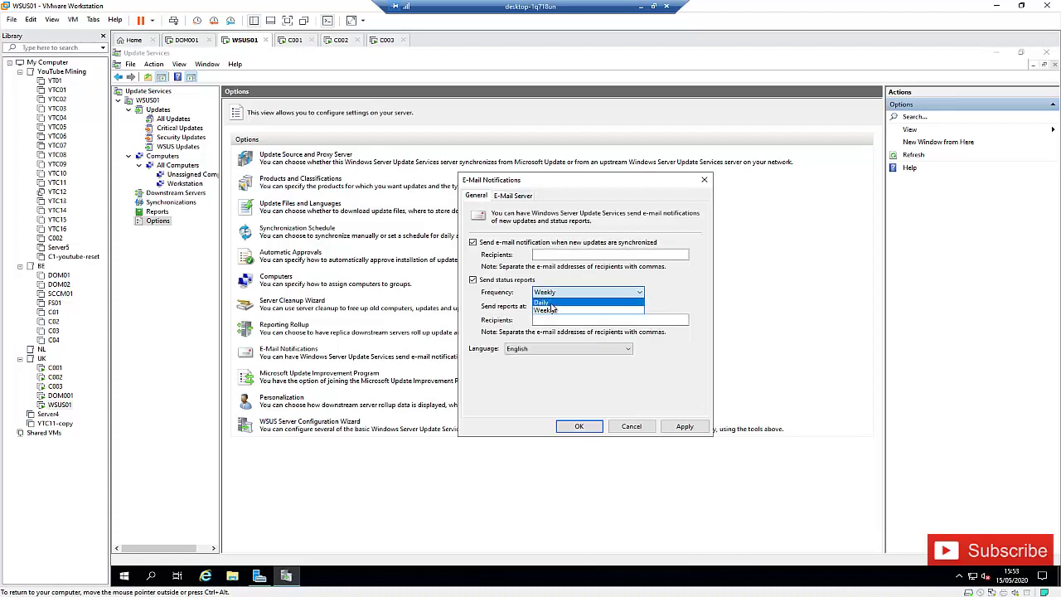
{"action": "left_click", "coordinate": [550, 304]}
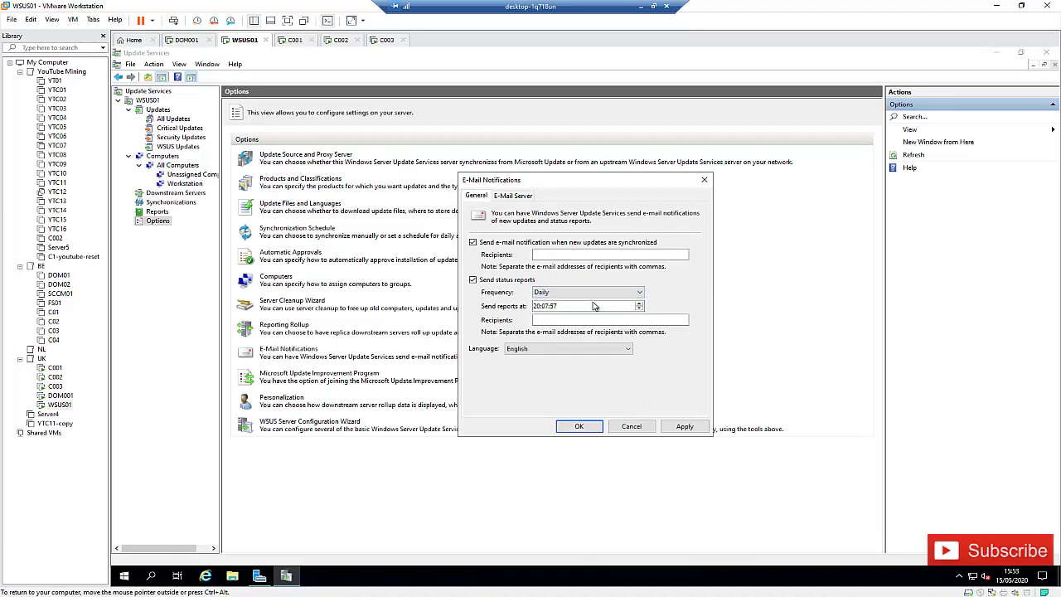
{"action": "left_click", "coordinate": [630, 428]}
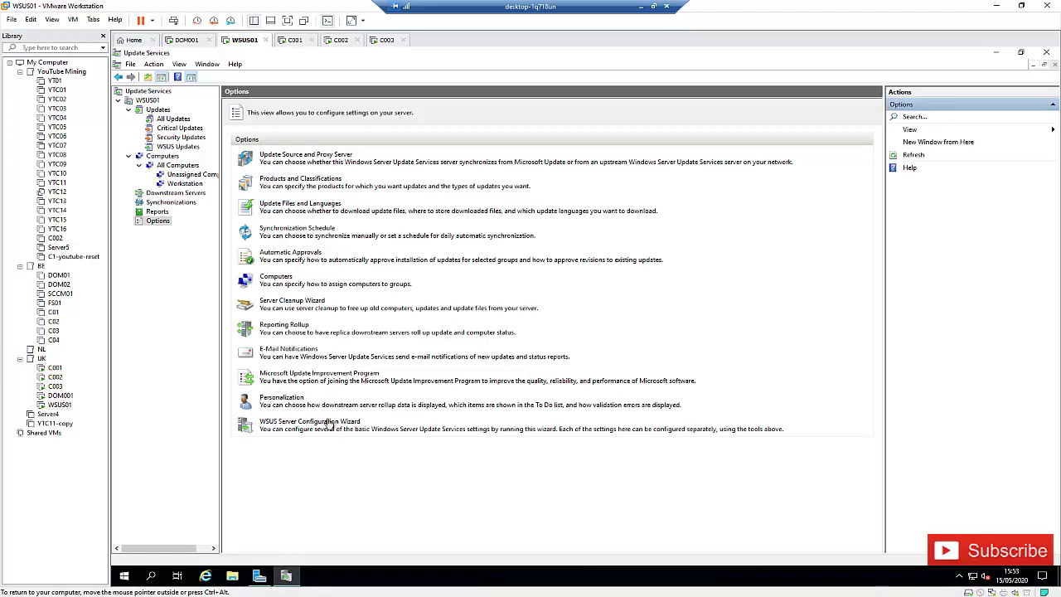
{"action": "left_click", "coordinate": [355, 421]}
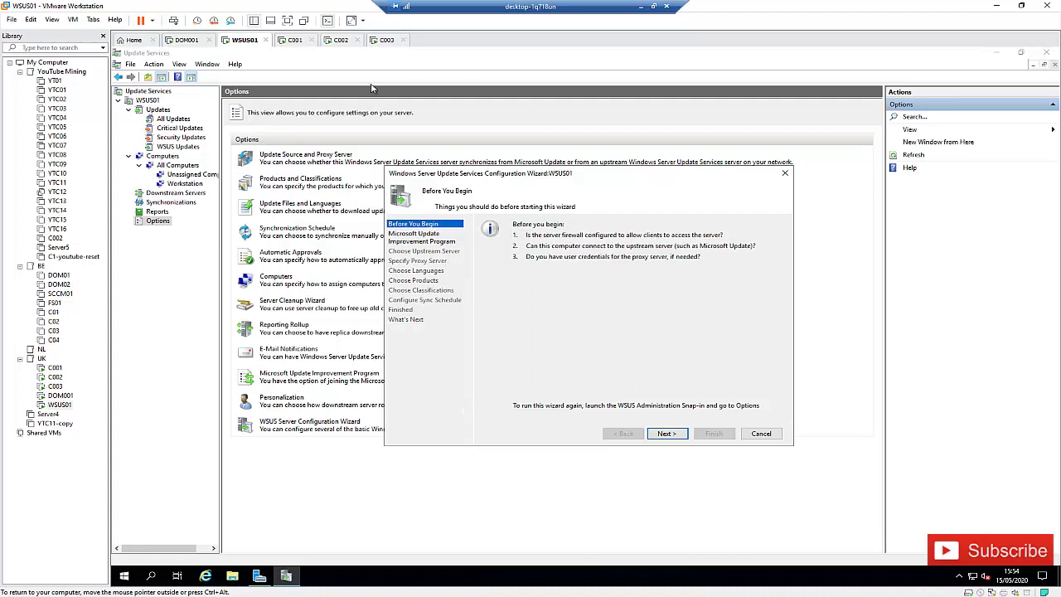
{"action": "left_click", "coordinate": [755, 433]}
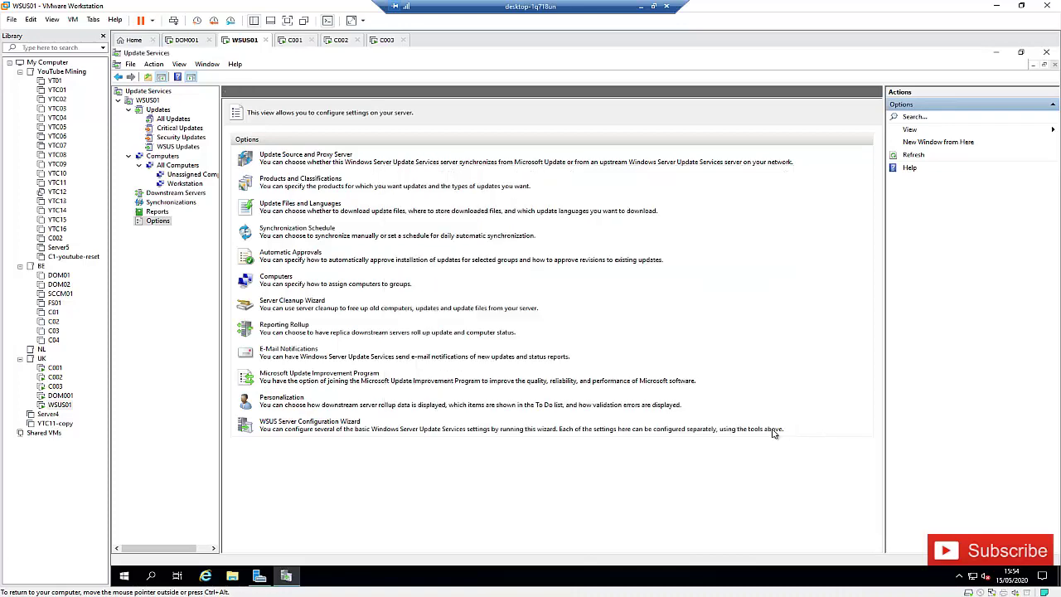
Try the Update Status Summary report and dismiss the Microsoft Report Viewer 2012 requirement error
{"action": "left_click", "coordinate": [164, 212]}
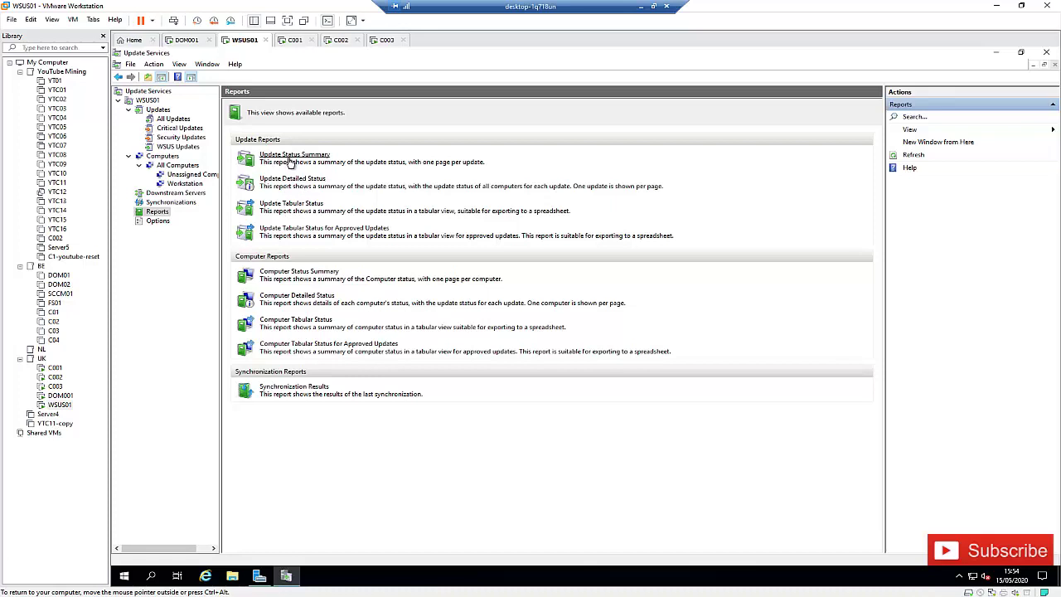
{"action": "left_click", "coordinate": [300, 160]}
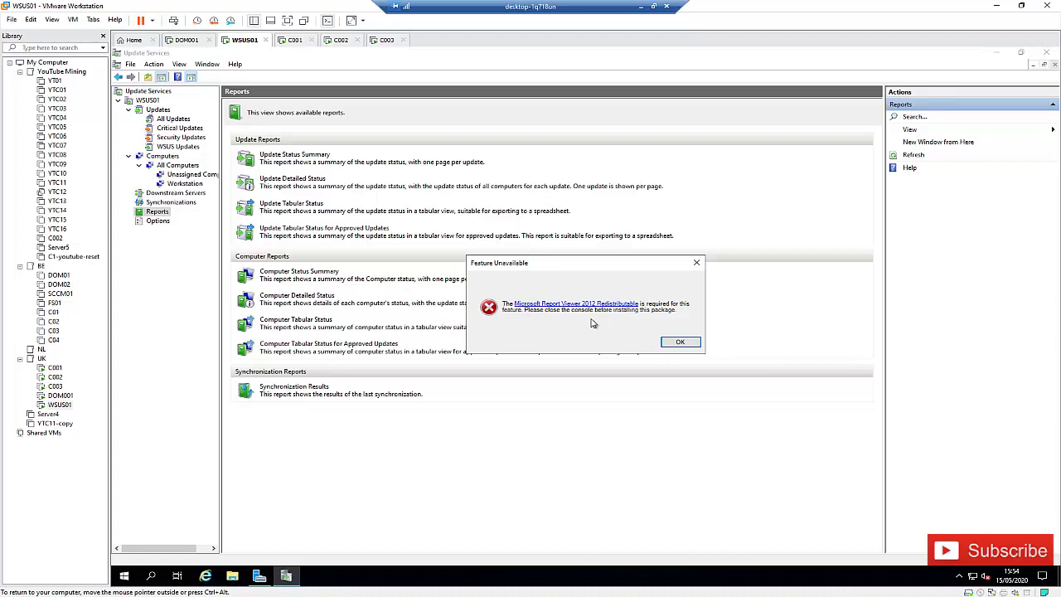
{"action": "left_click", "coordinate": [680, 343]}
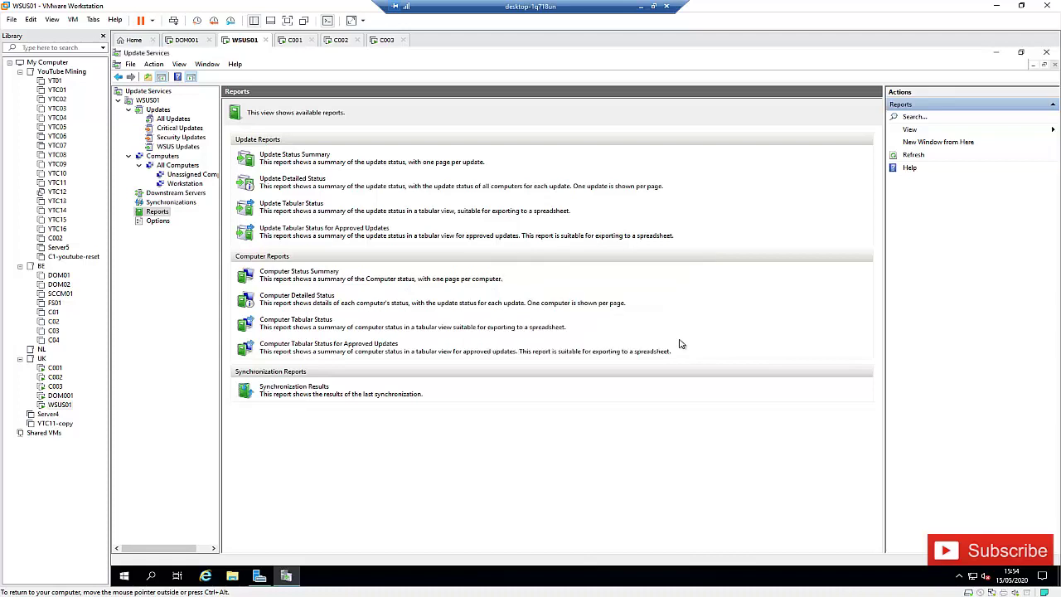
Confirm Workstation holds two computers and refresh the empty Unassigned Computers group
{"action": "left_click", "coordinate": [185, 182]}
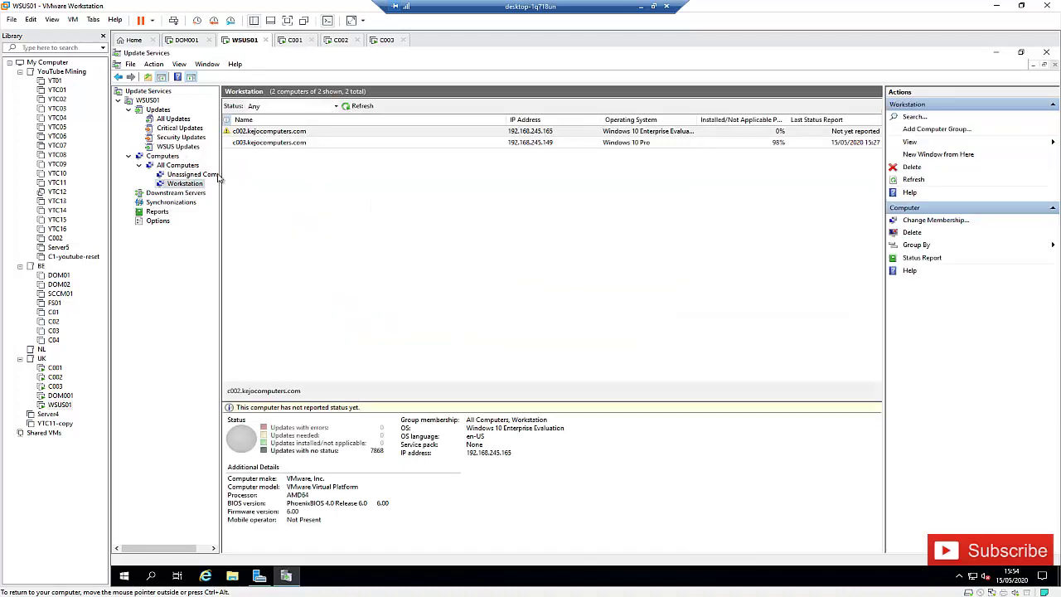
{"action": "left_click", "coordinate": [184, 175]}
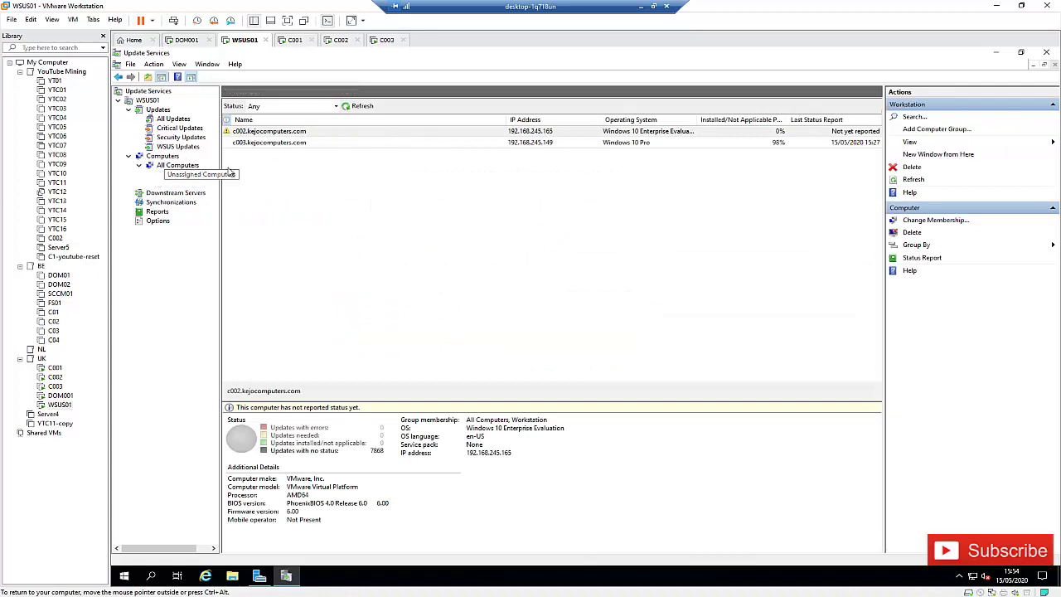
{"action": "left_click", "coordinate": [361, 106]}
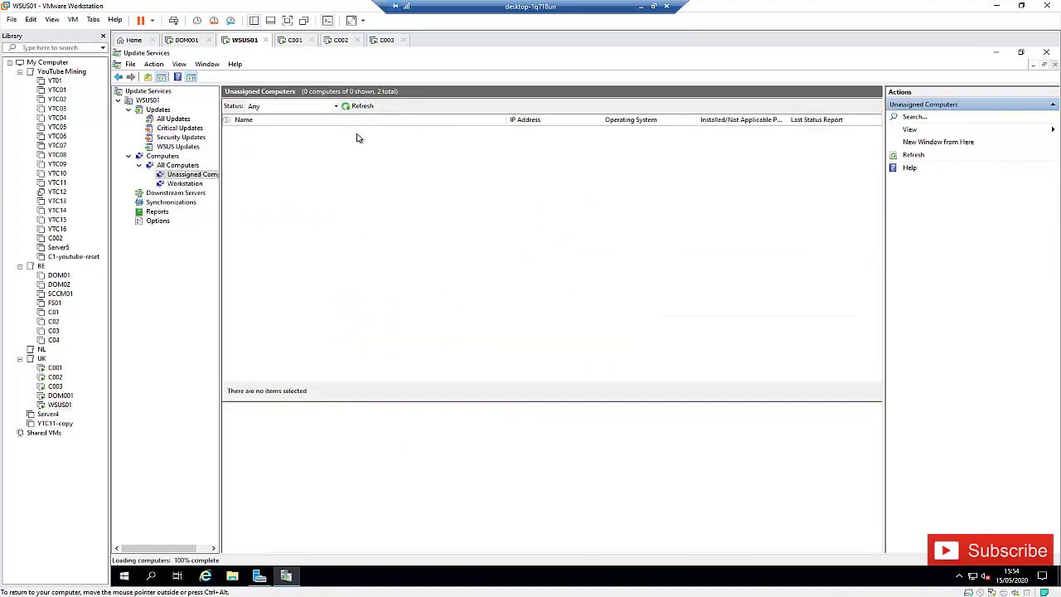